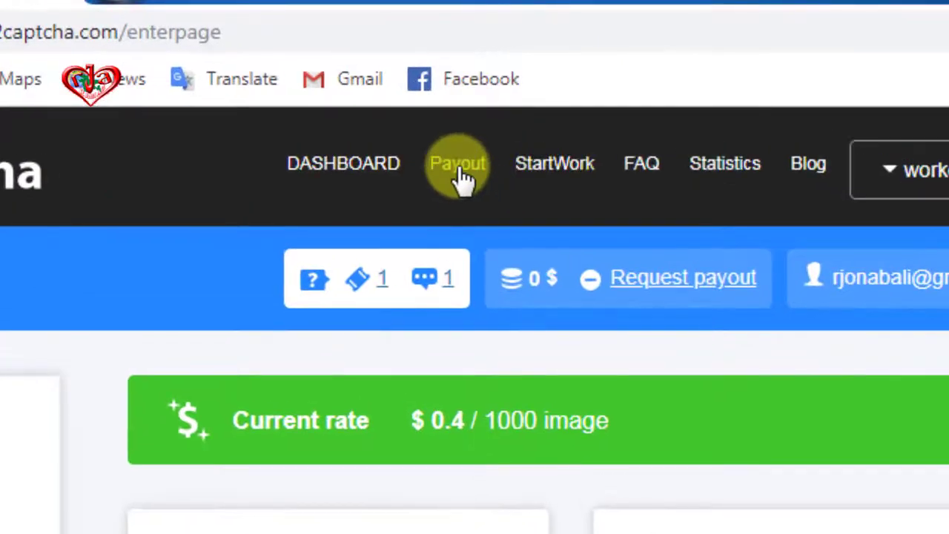
# Step: Go to Payout and check the Payments box: 0 usd available, 0.5 $ minimum withdrawal
pyautogui.click(465, 83)
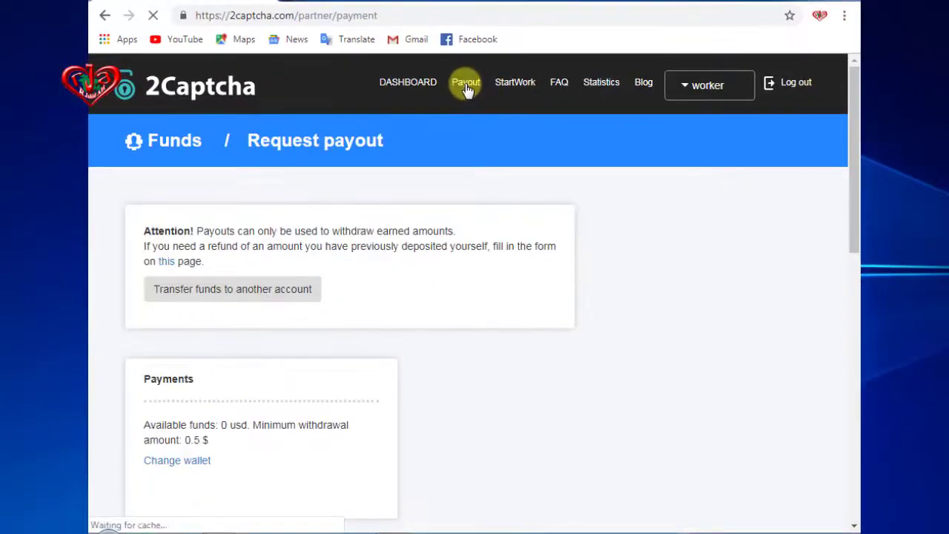
pyautogui.scroll(-3, 269, 392)
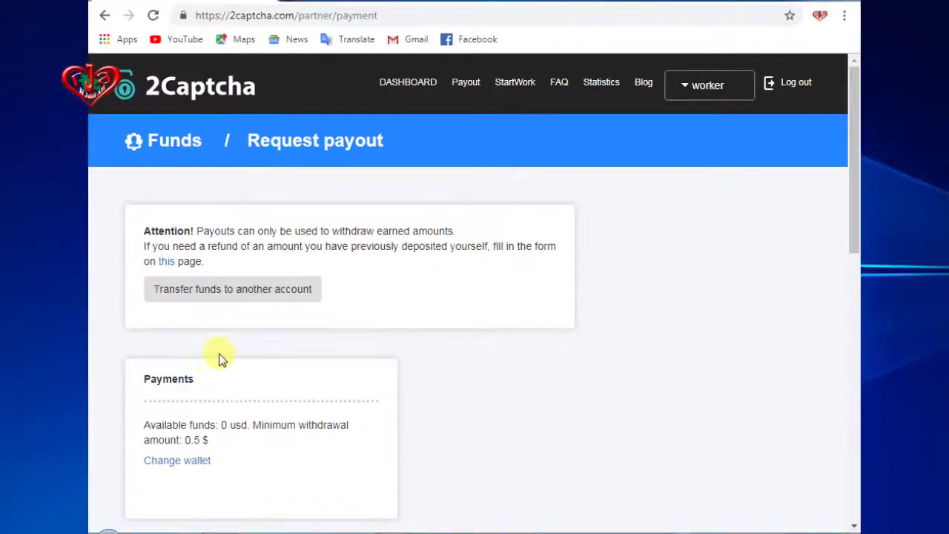
pyautogui.scroll(-2, 217, 360)
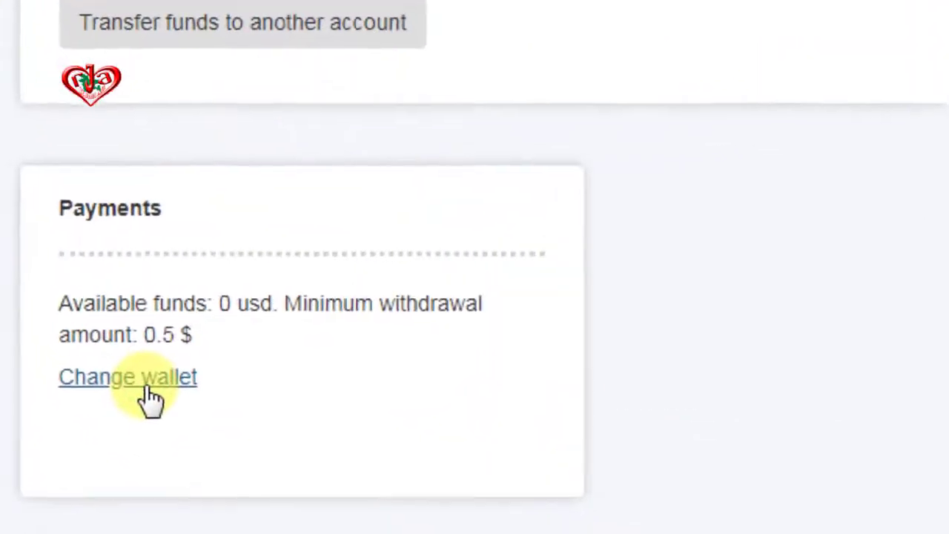
# Step: Open Change wallet and scroll through the New Purse wallet table
pyautogui.click(148, 386)
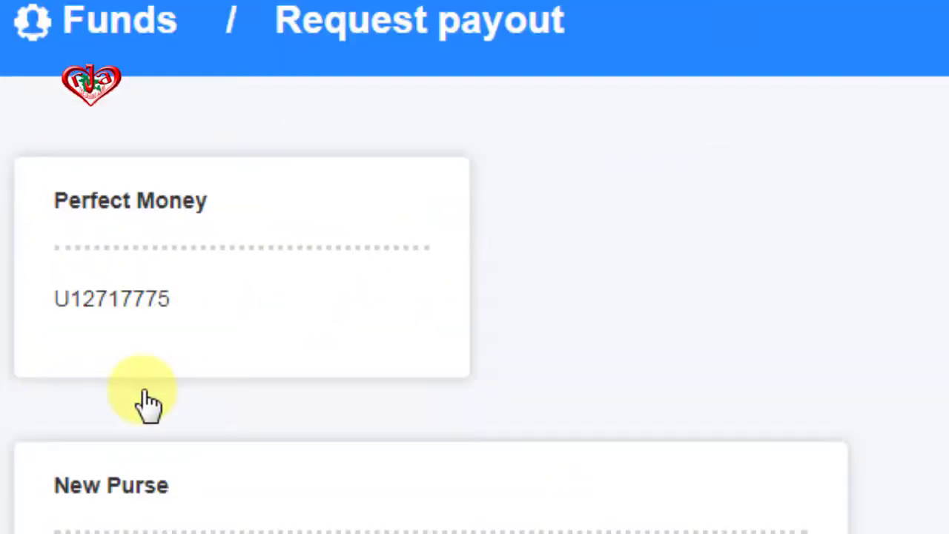
pyautogui.scroll(-2, 564, 440)
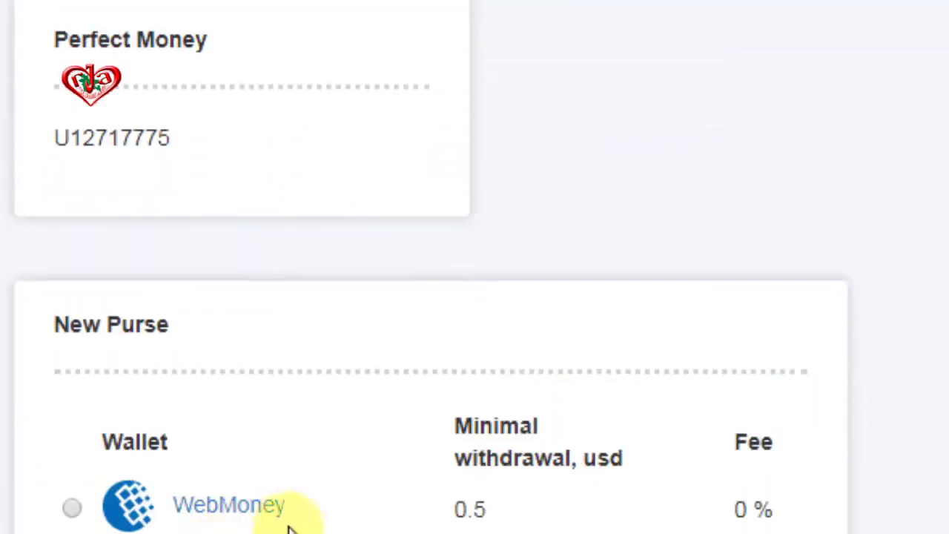
pyautogui.scroll(-2, 478, 528)
pyautogui.scroll(-2, 483, 529)
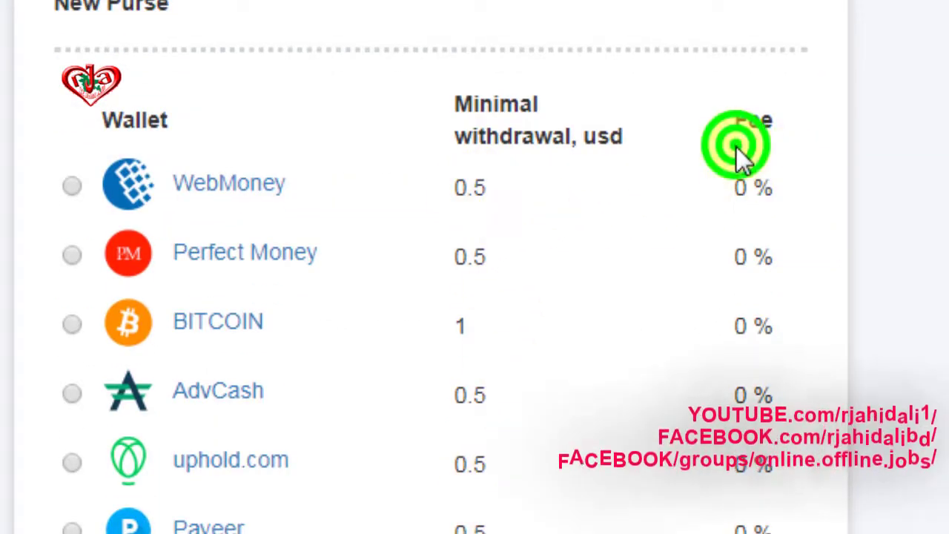
# Step: Highlight the wallet fees to review them, then scroll back up
pyautogui.moveTo(736, 147); pyautogui.dragTo(748, 508)
pyautogui.click(752, 519)
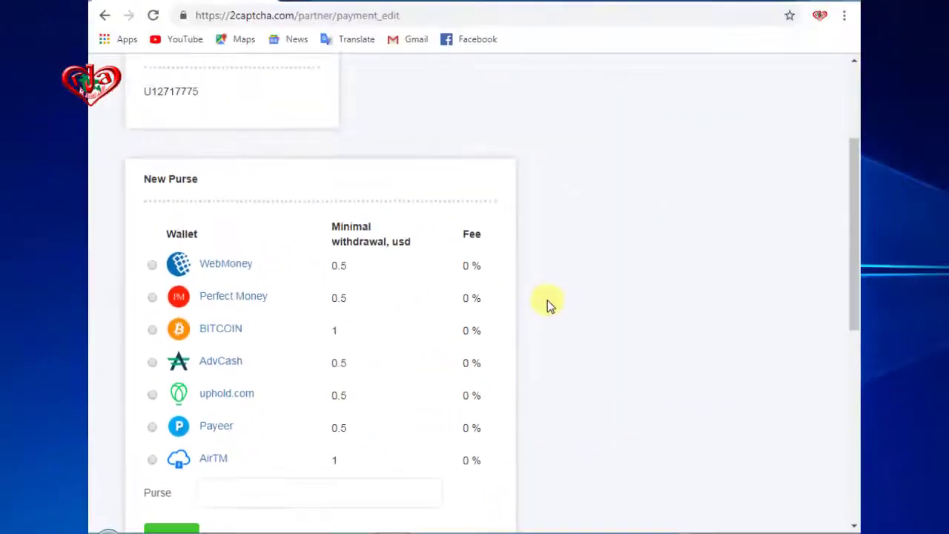
pyautogui.scroll(3, 548, 300)
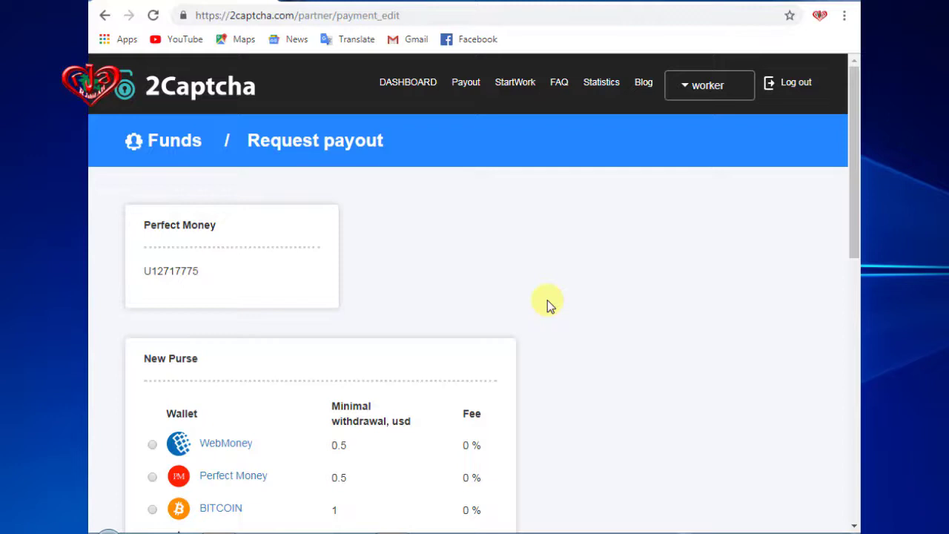
# Step: Open the 2Captcha logo link in an incognito window and go to Register
pyautogui.rightClick(175, 87)
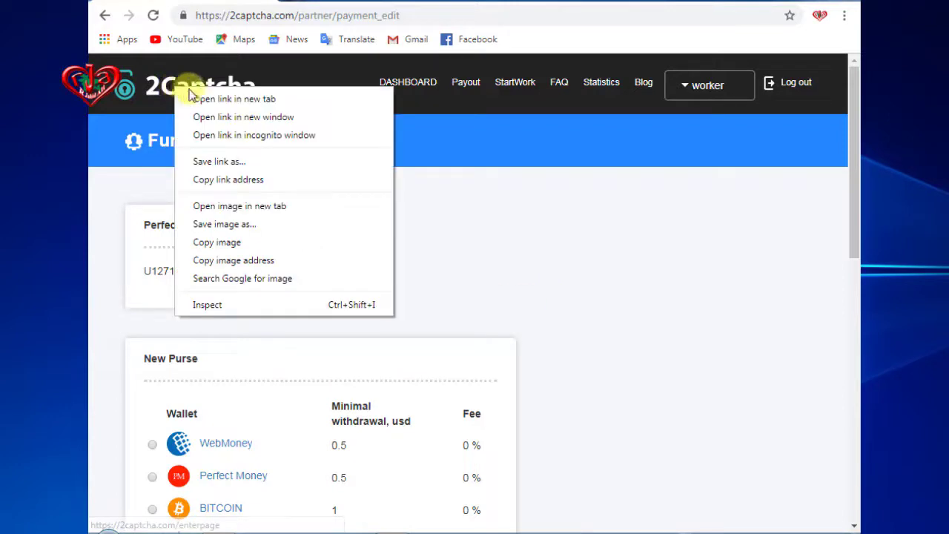
pyautogui.click(271, 137)
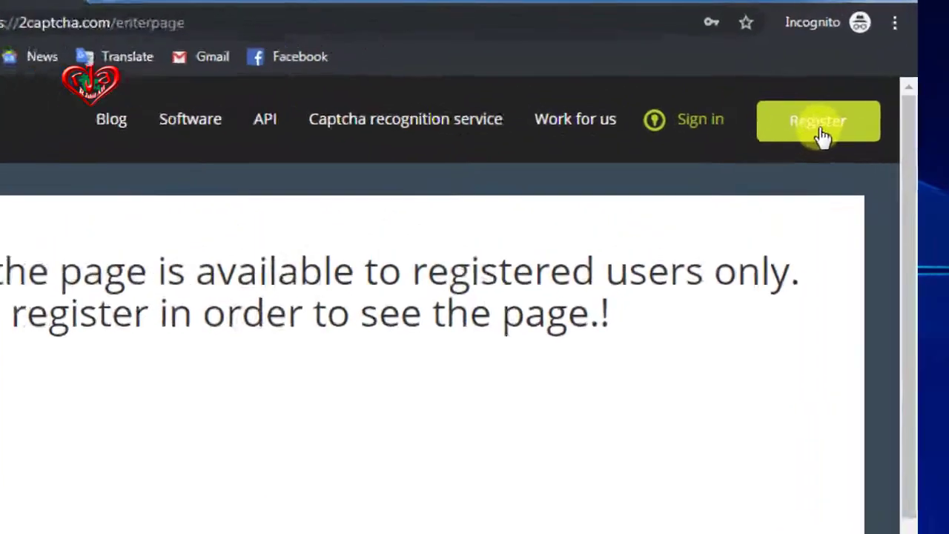
pyautogui.click(822, 135)
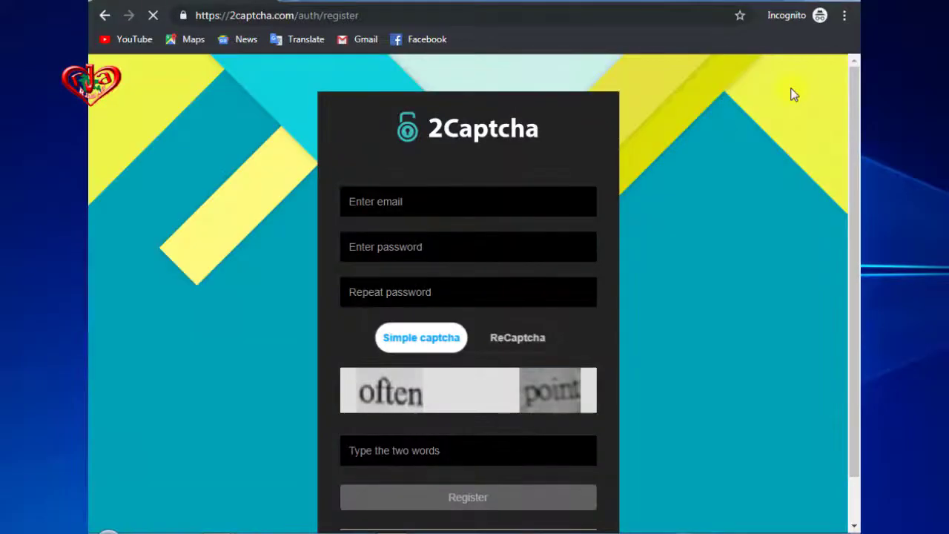
# Step: Try the email, password and confirmation fields, dismissing the email suggestions
pyautogui.click(392, 202)
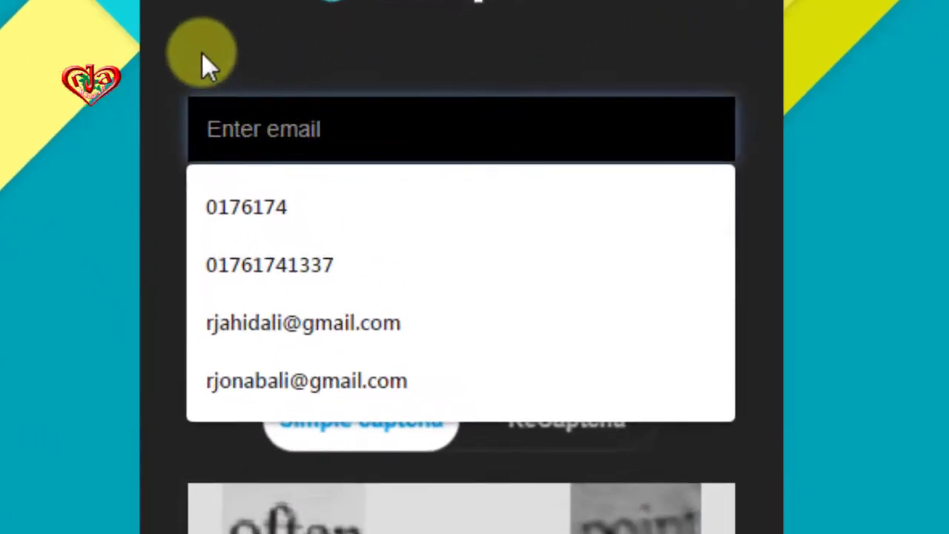
pyautogui.click(202, 53)
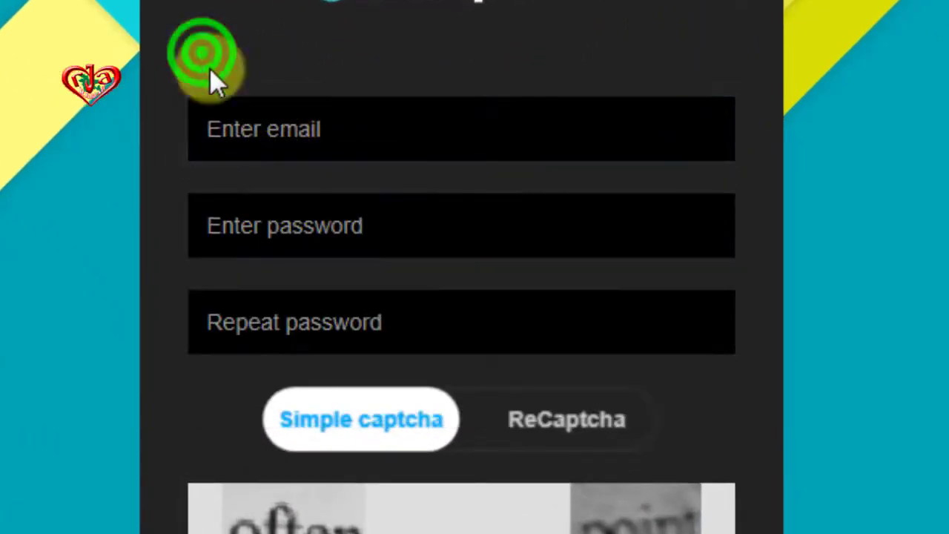
pyautogui.click(312, 226)
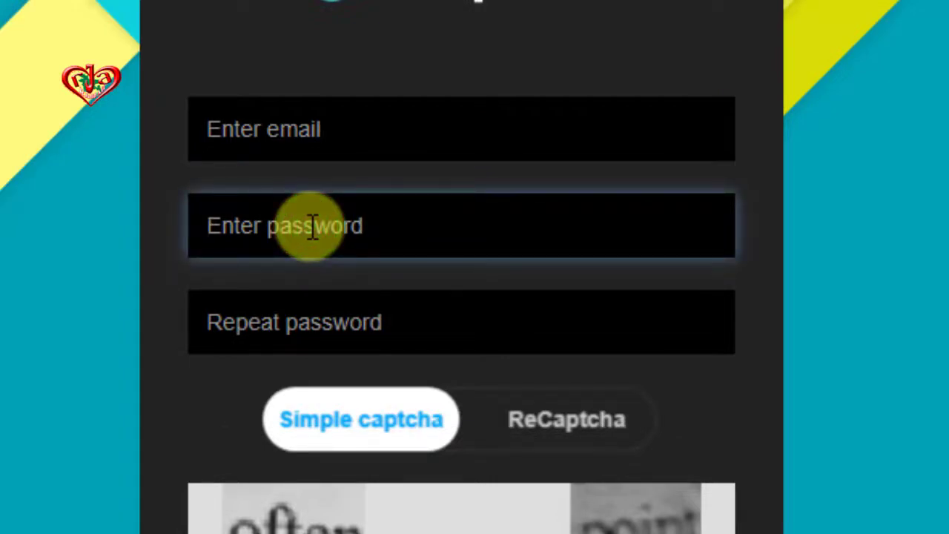
pyautogui.click(297, 317)
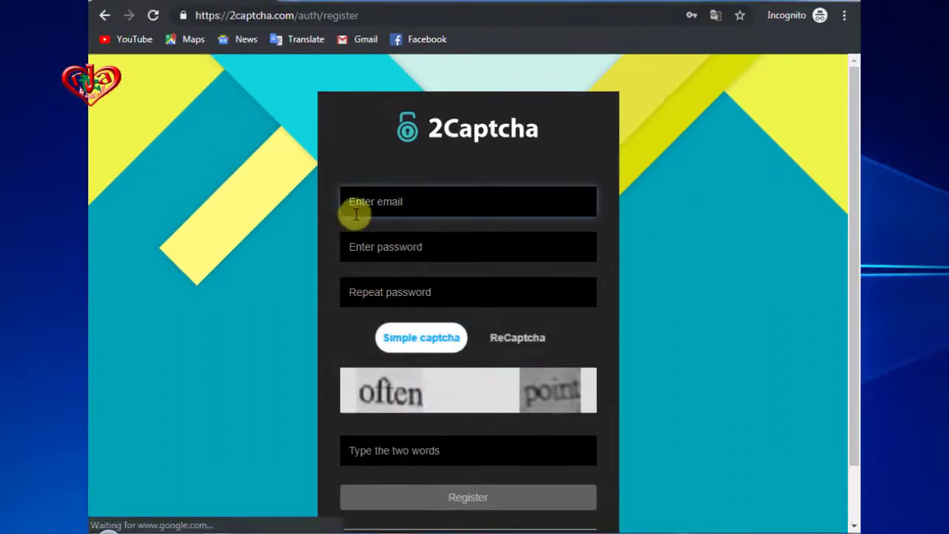
pyautogui.click(356, 209)
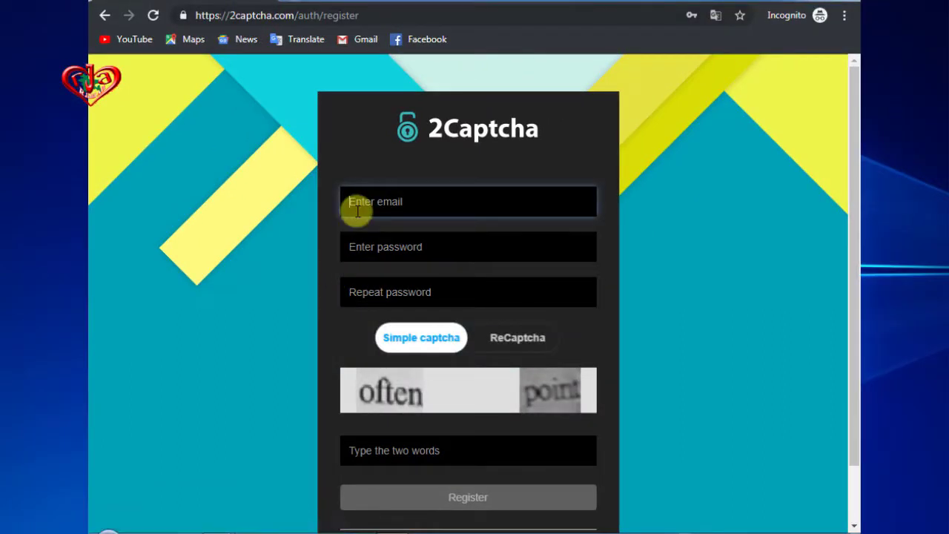
# Step: Switch the captcha option to ReCaptcha and back to Simple captcha
pyautogui.click(517, 340)
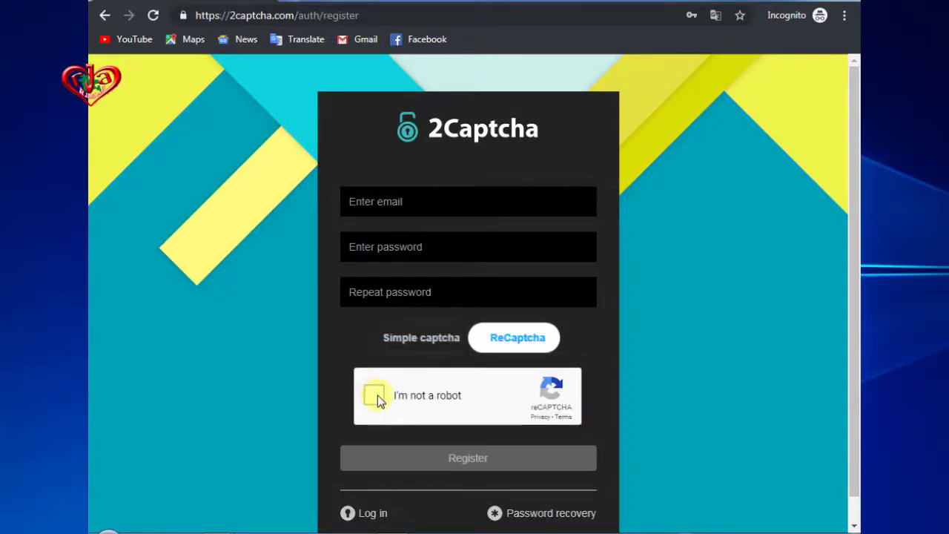
pyautogui.click(413, 339)
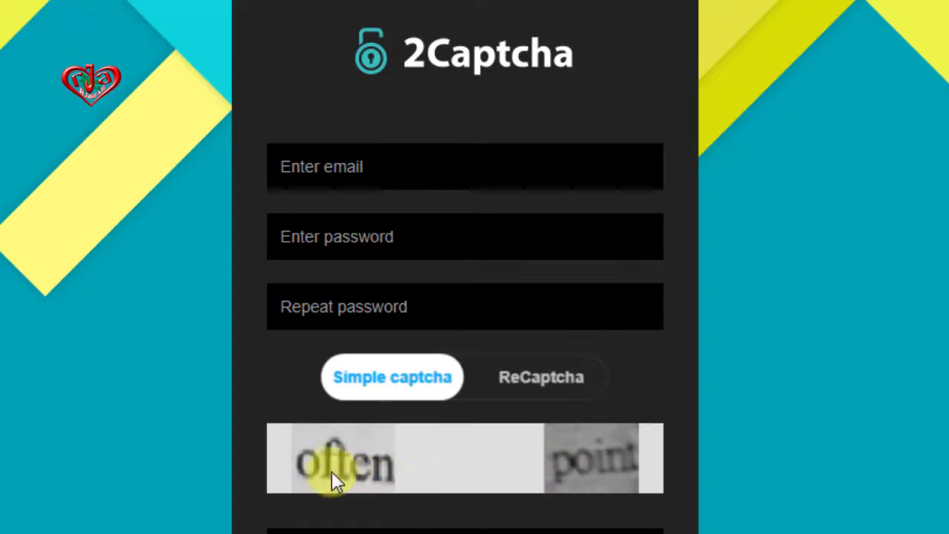
pyautogui.scroll(-2, 465, 460)
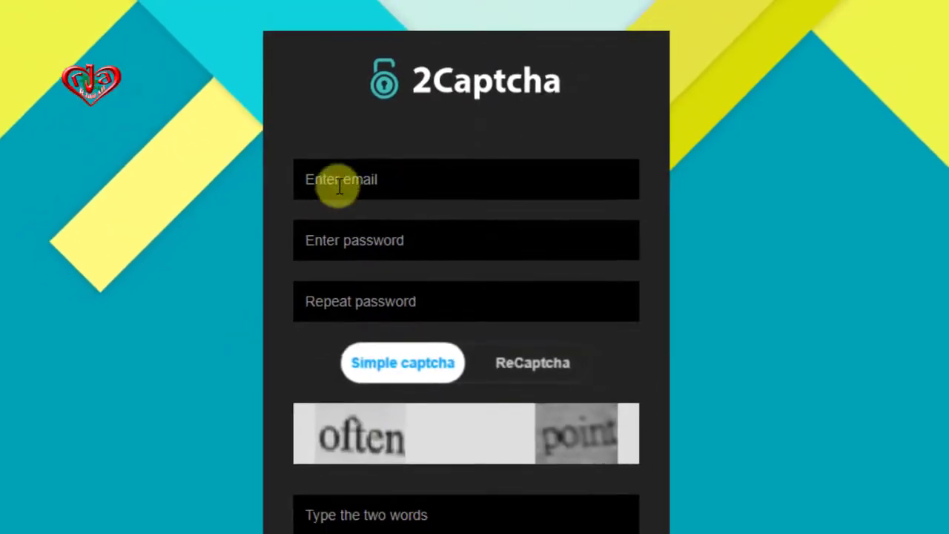
# Step: Fill the email field with the saved address from autofill, then select the address bar
pyautogui.click(339, 187)
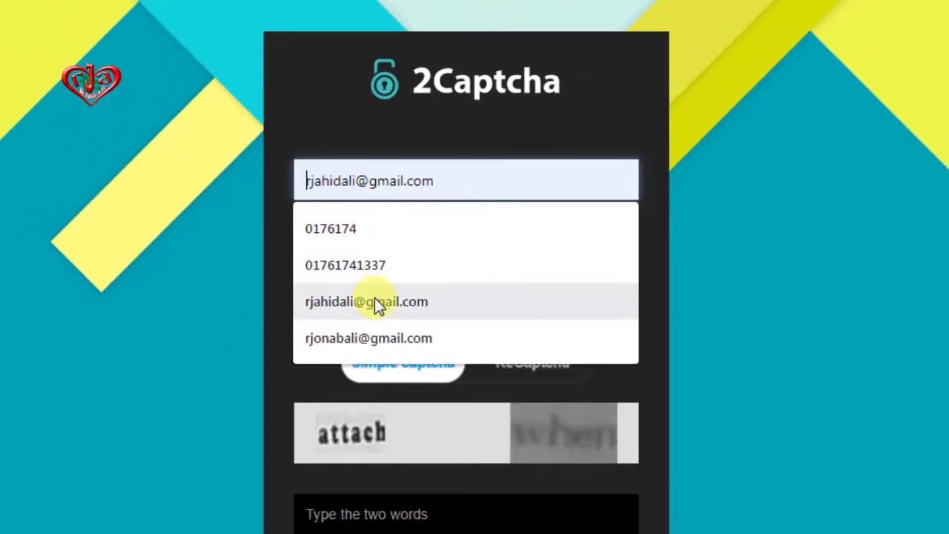
pyautogui.click(374, 299)
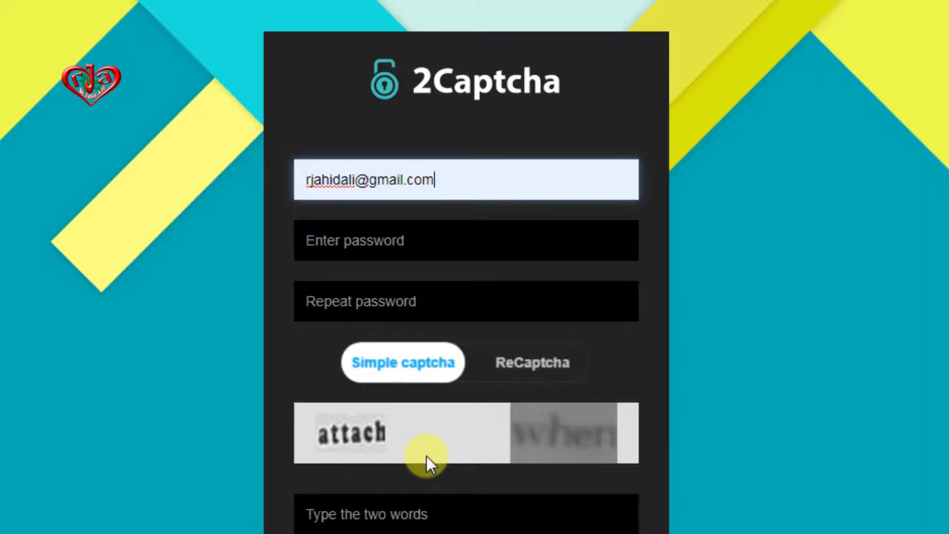
pyautogui.click(364, 240)
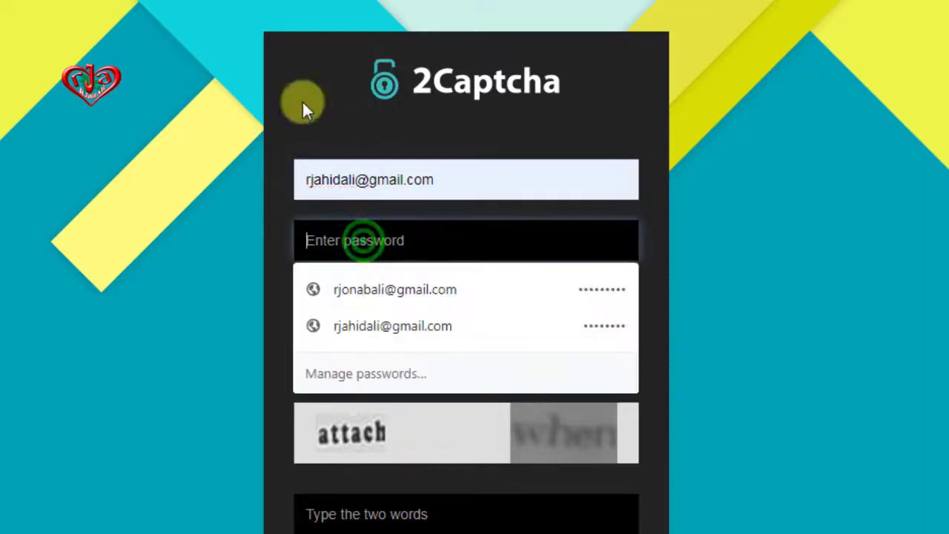
pyautogui.click(307, 109)
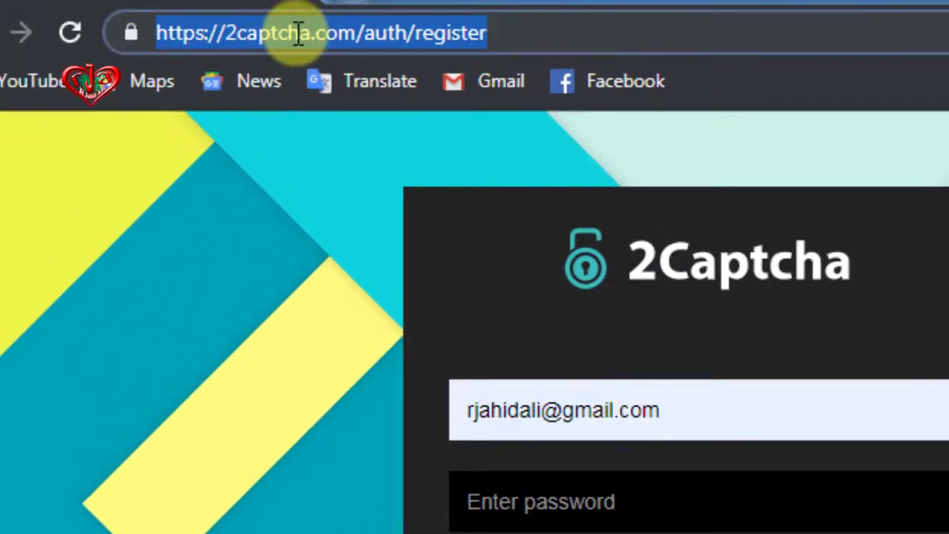
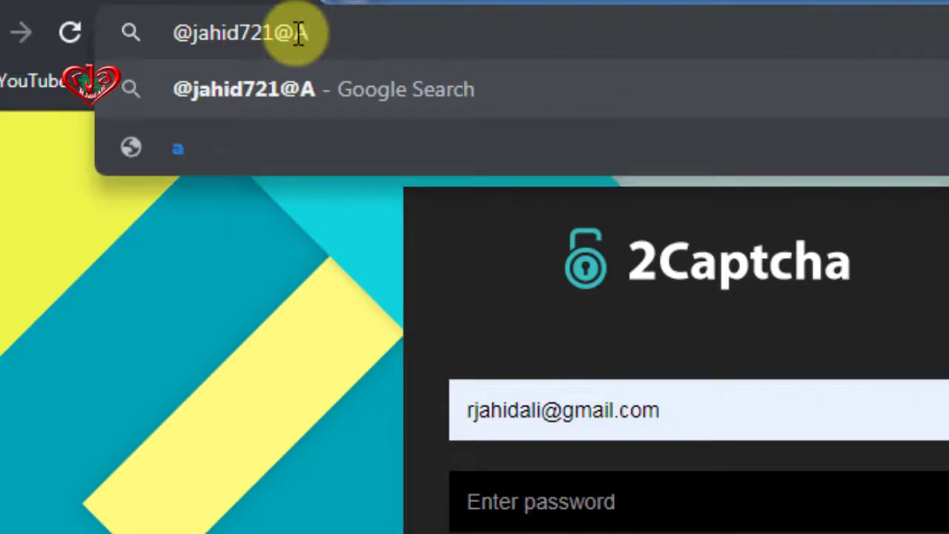
# Step: Write the account password in the address bar, drop the stray letter, and select it
pyautogui.press('BackSpace')
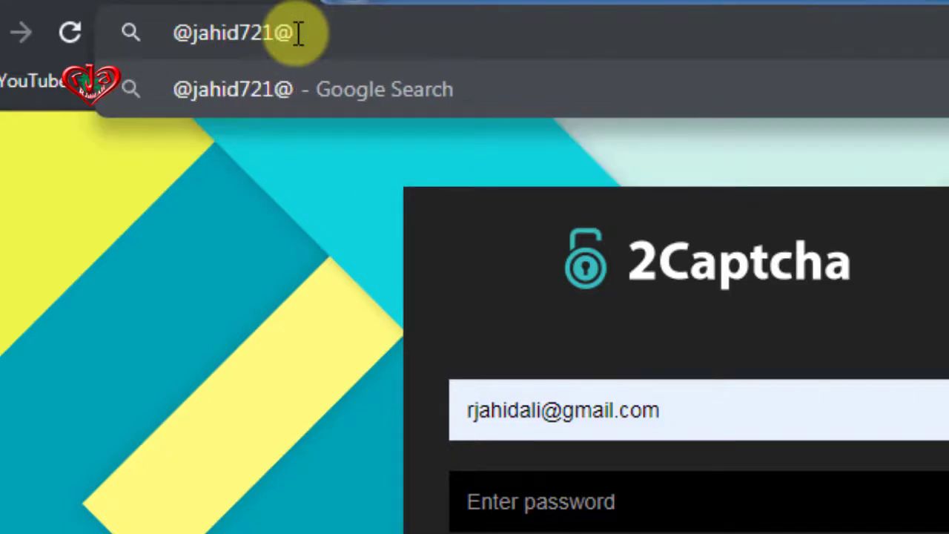
pyautogui.click(306, 29)
pyautogui.moveTo(244, 33); pyautogui.dragTo(180, 31)
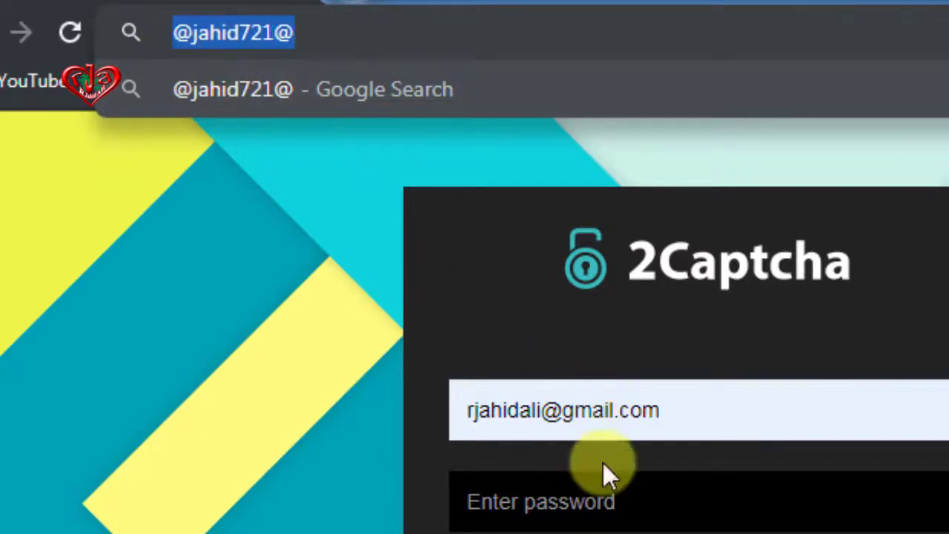
pyautogui.click(590, 493)
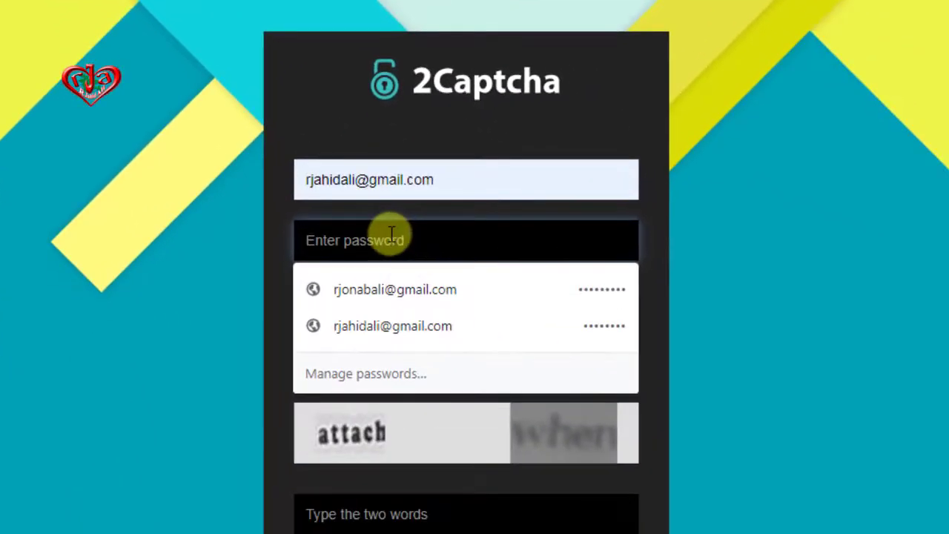
# Step: Paste the password into both the Password and Repeat password fields
pyautogui.hotkey('ctrl', 'v')
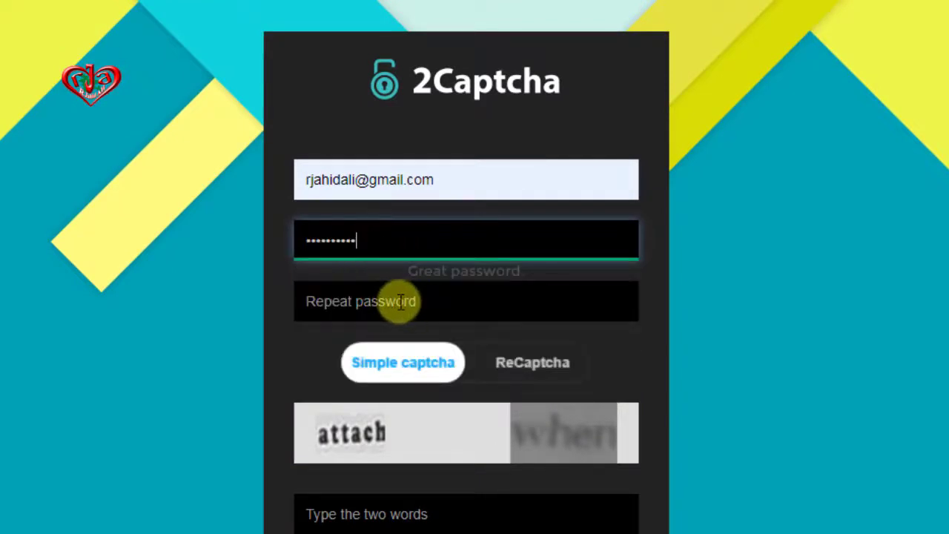
pyautogui.click(401, 301)
pyautogui.hotkey('ctrl', 'v')
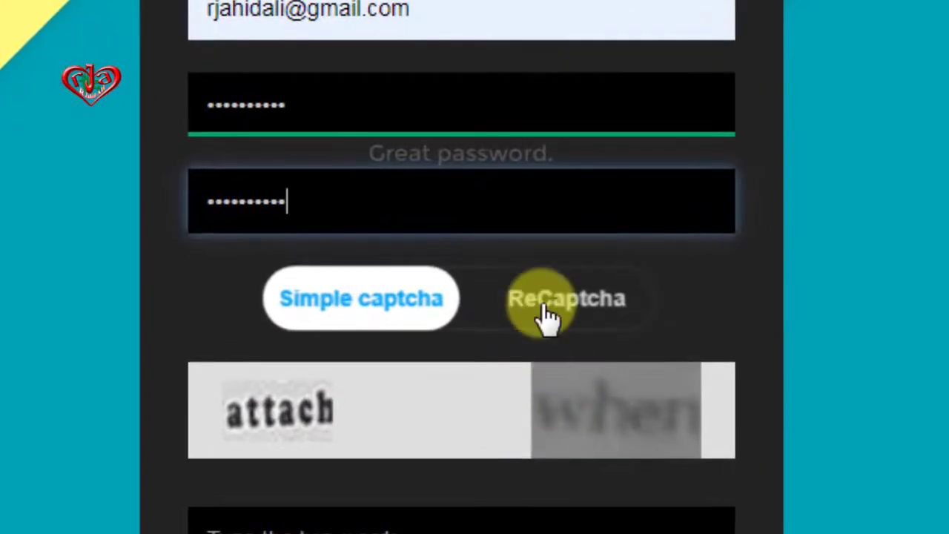
# Step: Switch to reCAPTCHA, tick I'm not a robot, and solve the traffic-lights grid
pyautogui.click(543, 312)
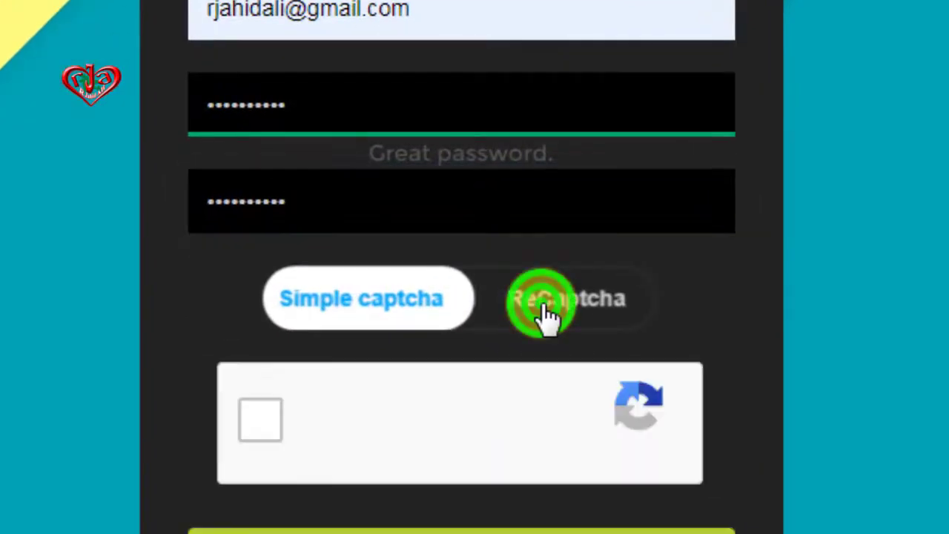
pyautogui.click(263, 421)
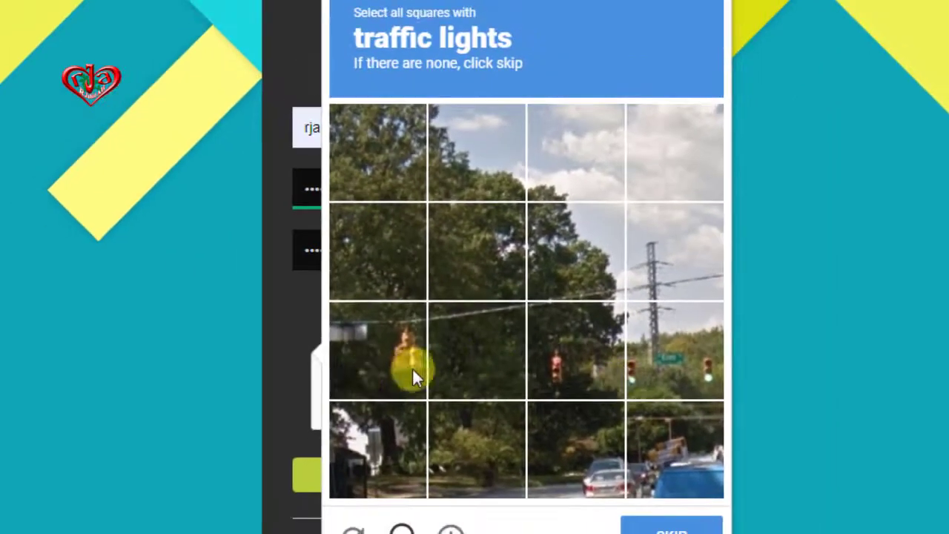
pyautogui.click(394, 360)
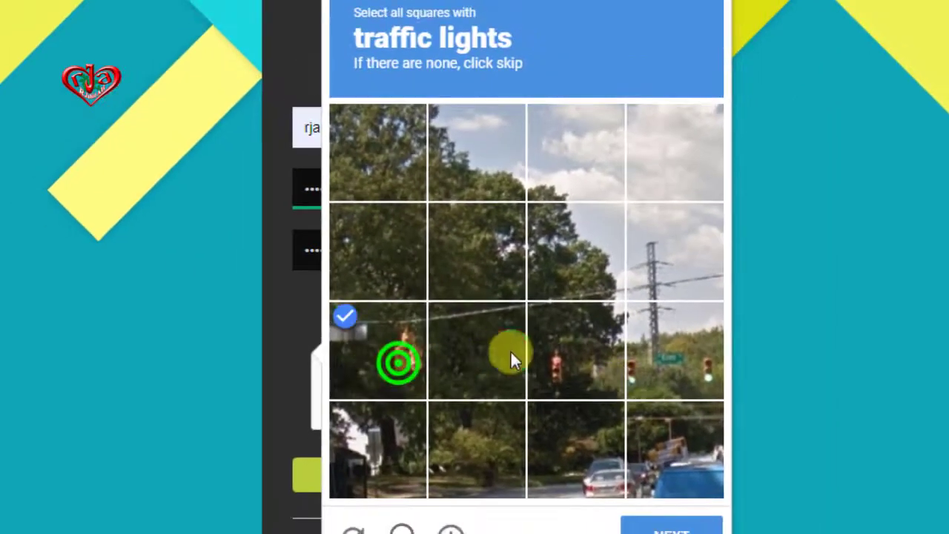
pyautogui.click(504, 349)
pyautogui.click(601, 349)
pyautogui.click(697, 341)
pyautogui.click(672, 528)
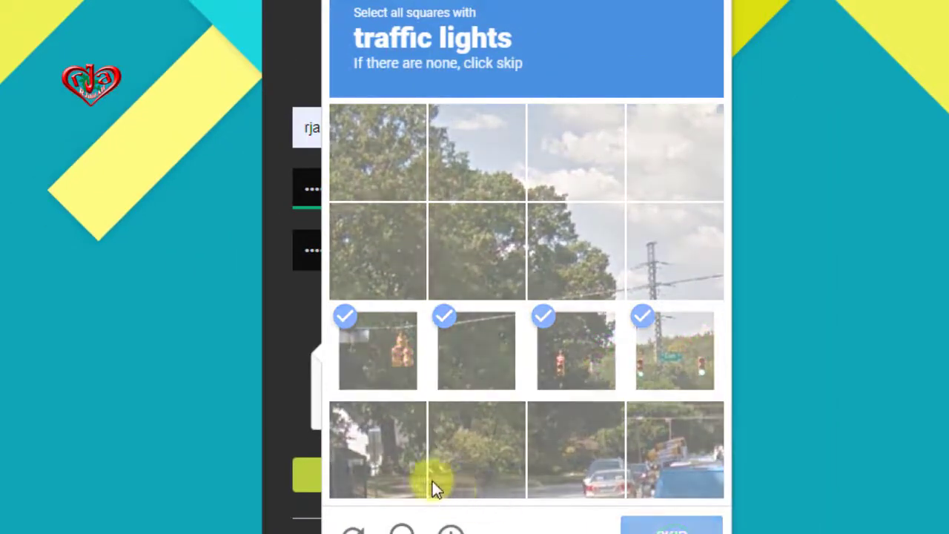
# Step: Solve the crosswalks grid by marking the four row-three tiles and verifying
pyautogui.click(393, 360)
pyautogui.click(504, 356)
pyautogui.click(576, 360)
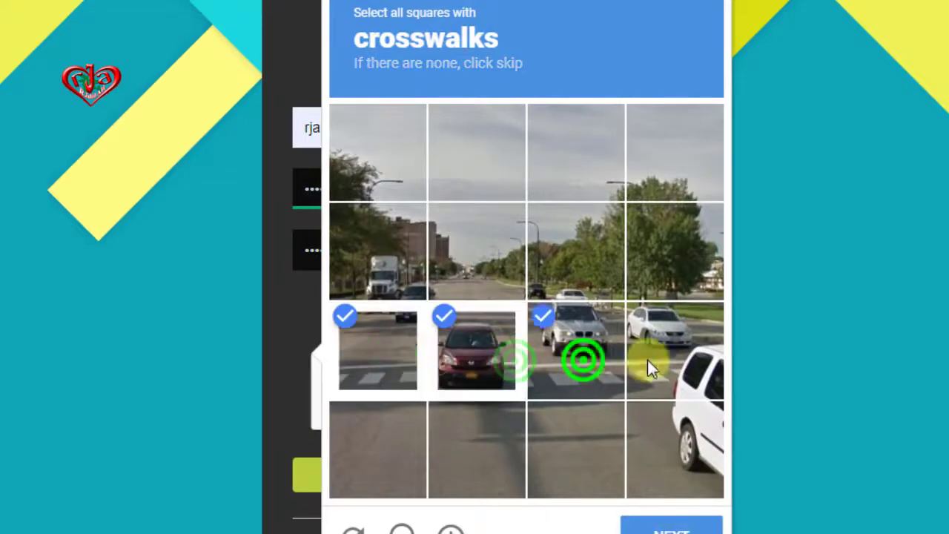
pyautogui.click(660, 364)
pyautogui.click(670, 531)
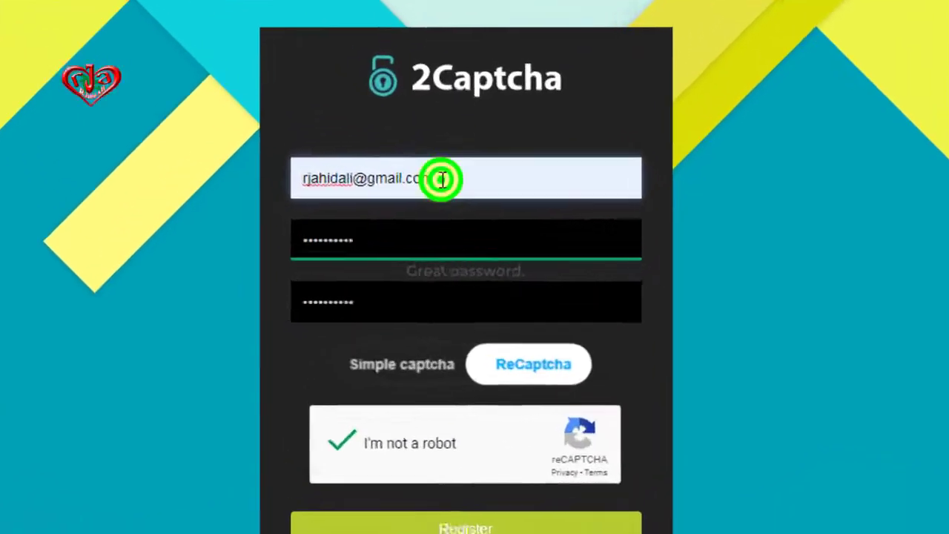
# Step: Select the entered e-mail address text in the form
pyautogui.moveTo(428, 201); pyautogui.dragTo(345, 205)
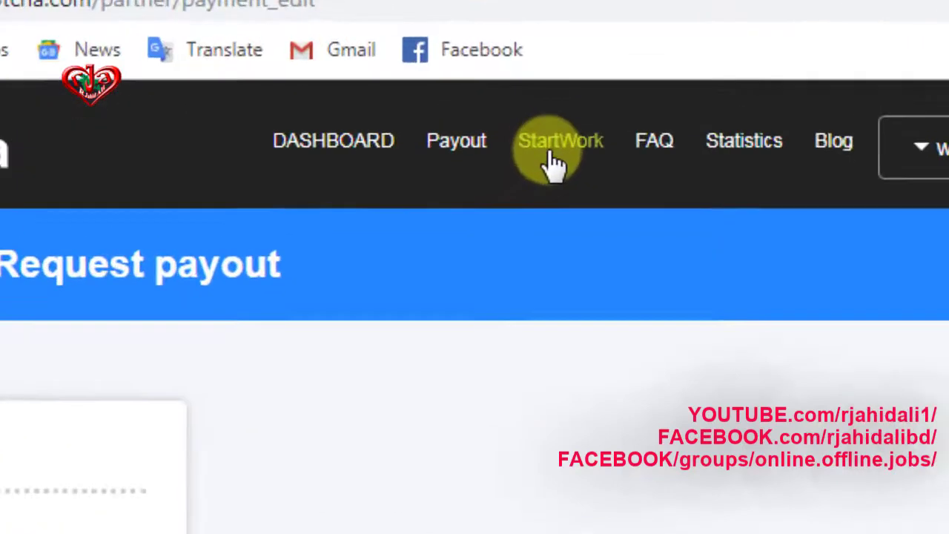
# Step: Go to StartWork and scroll to the Training mode box showing 0/45
pyautogui.click(510, 86)
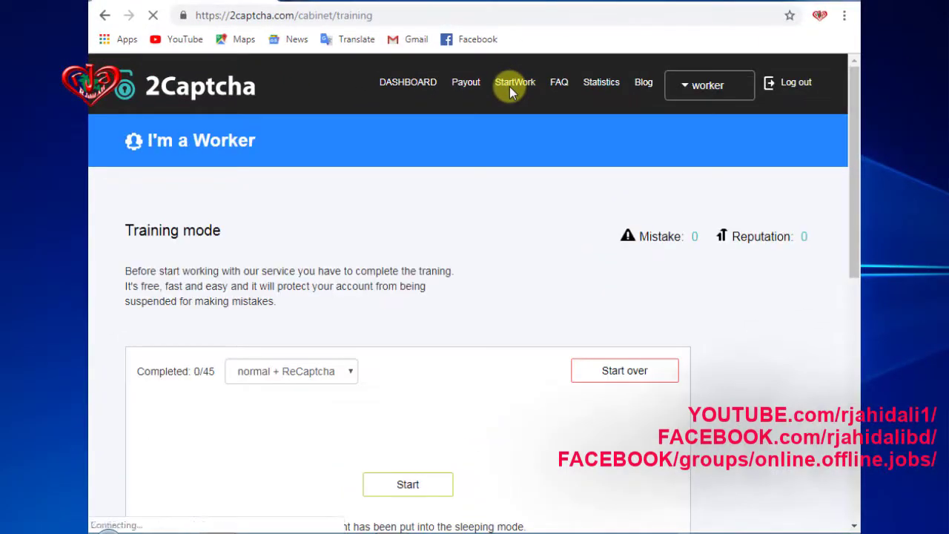
pyautogui.scroll(-2, 373, 221)
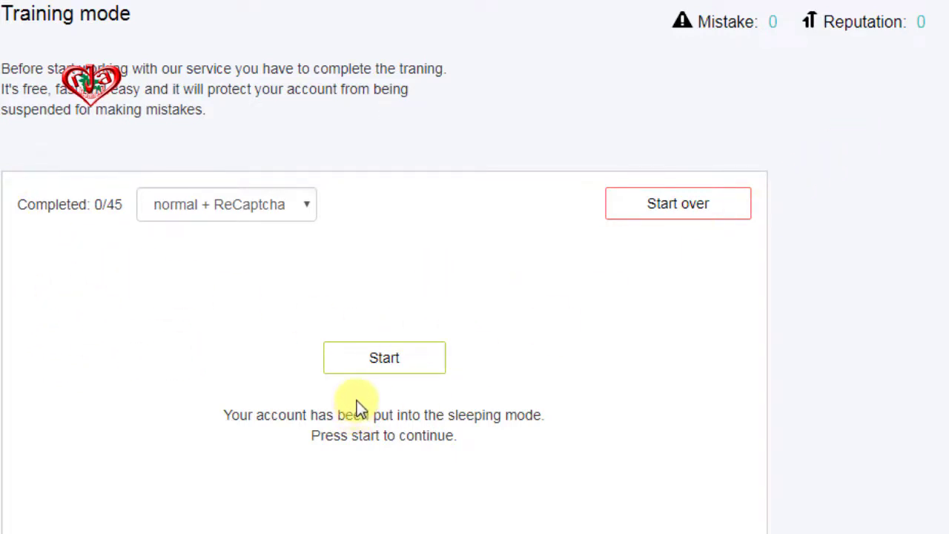
# Step: Start training, read the introduction, and answer the first captcha with 281737
pyautogui.click(383, 368)
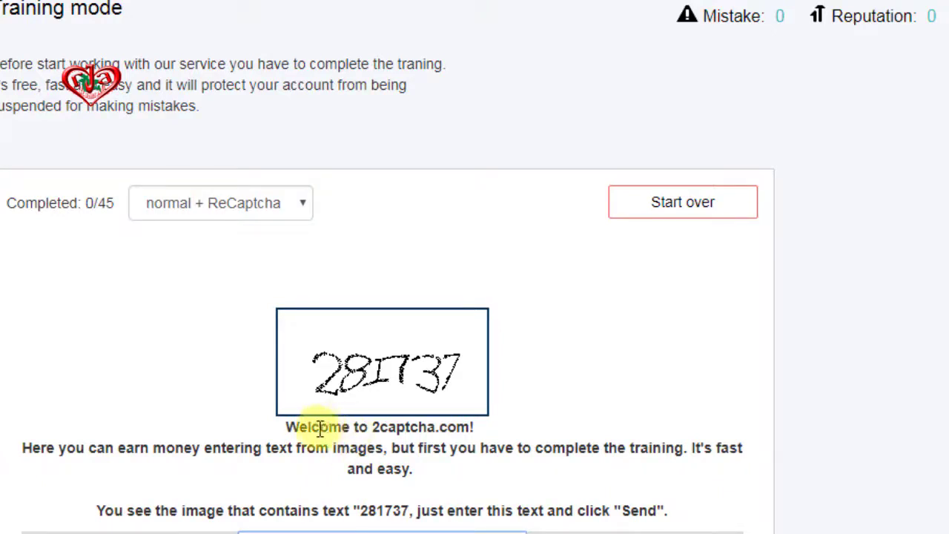
pyautogui.moveTo(289, 427); pyautogui.dragTo(421, 447)
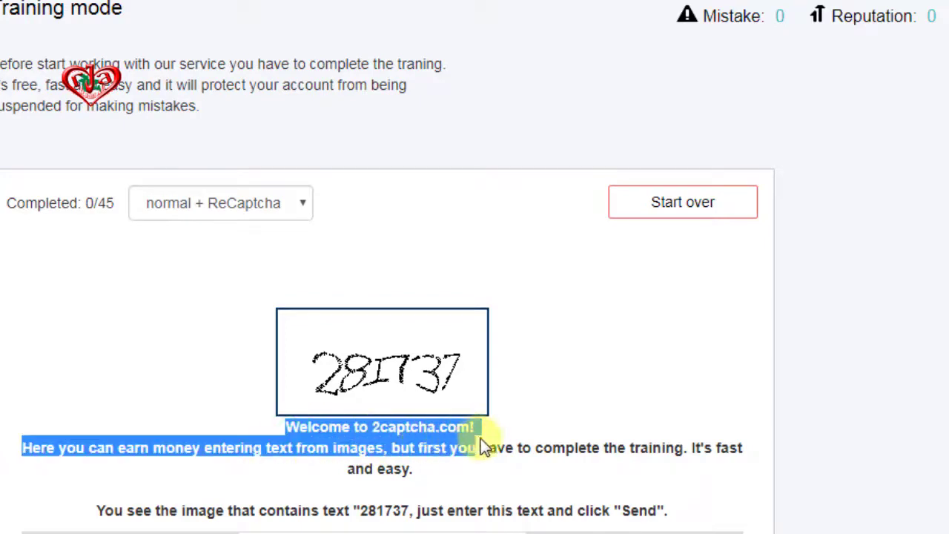
pyautogui.moveTo(481, 447)
pyautogui.mouseDown()
pyautogui.moveTo(598, 438)
pyautogui.moveTo(769, 479)
pyautogui.moveTo(696, 503)
pyautogui.moveTo(663, 502)
pyautogui.mouseUp()
pyautogui.click(282, 531)
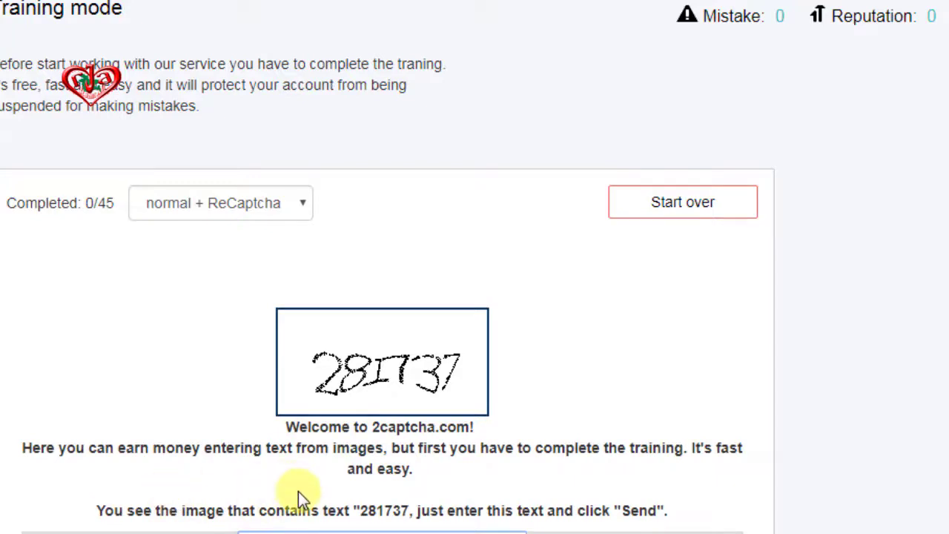
pyautogui.write('2')
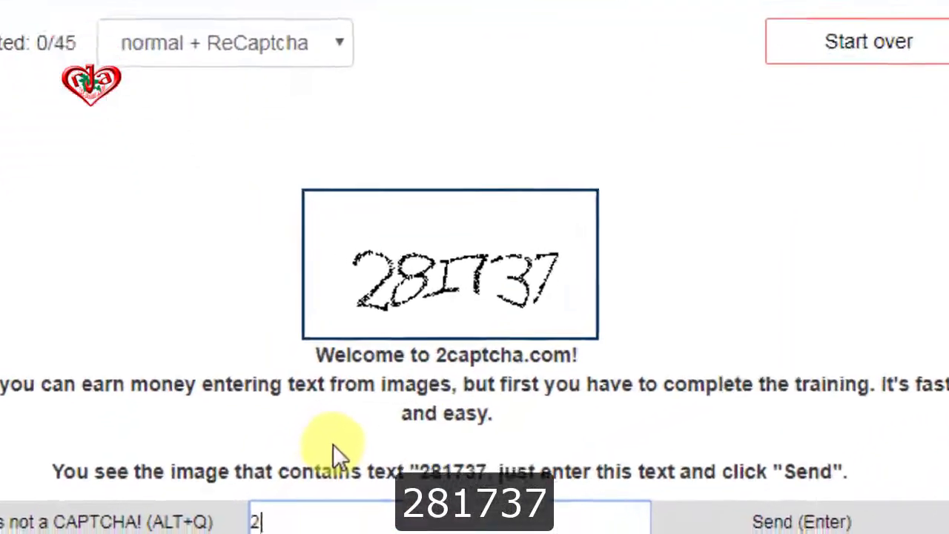
pyautogui.write('81737')
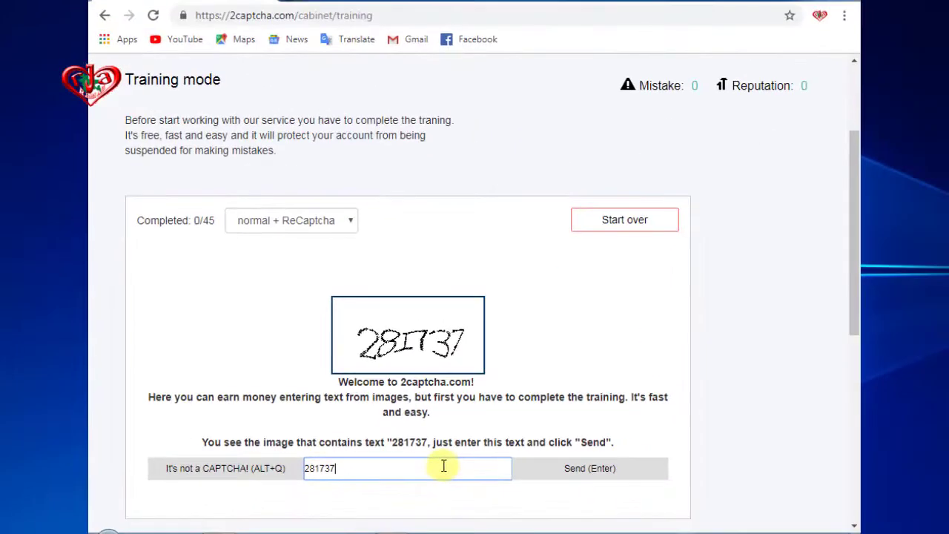
pyautogui.press('Return')
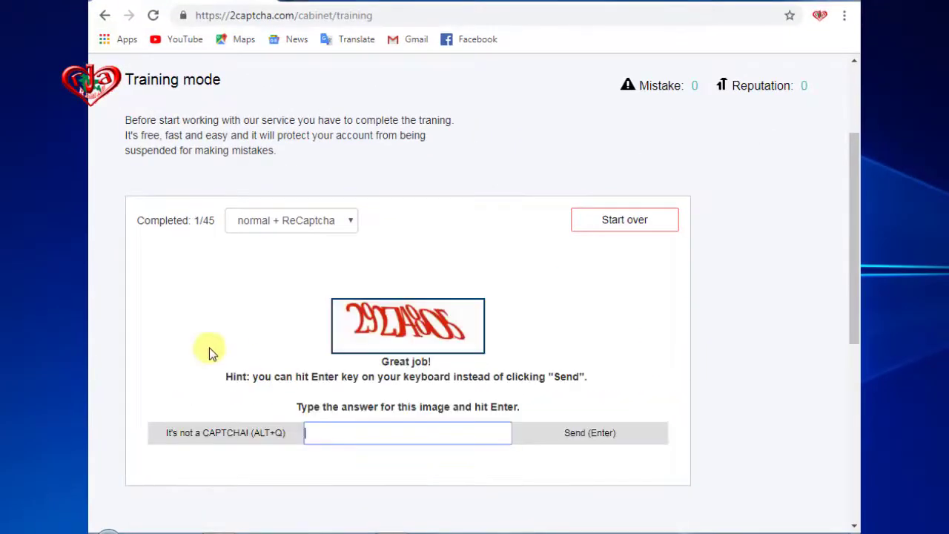
# Step: Answer the next two captchas with 29274805 and 94yssm, reaching 3/45
pyautogui.doubleClick(184, 258)
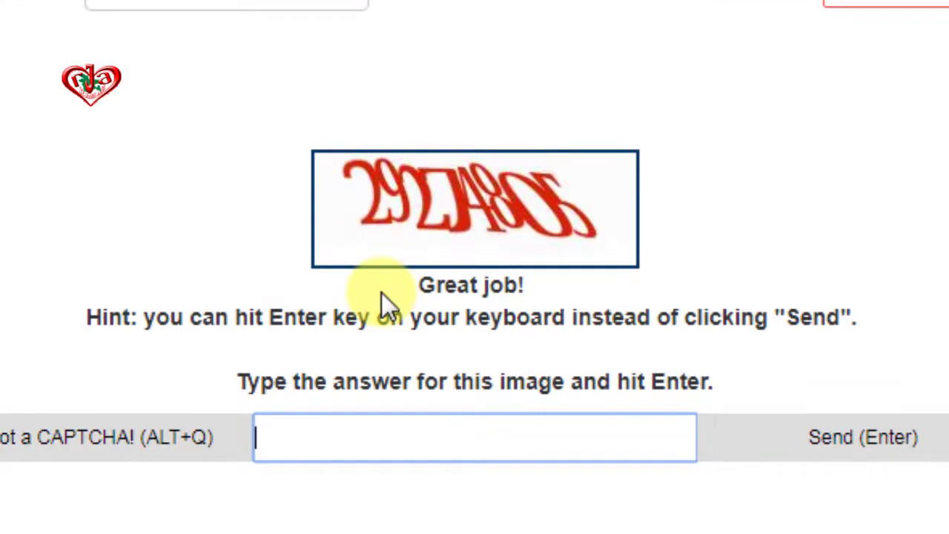
pyautogui.write('2')
pyautogui.write('927')
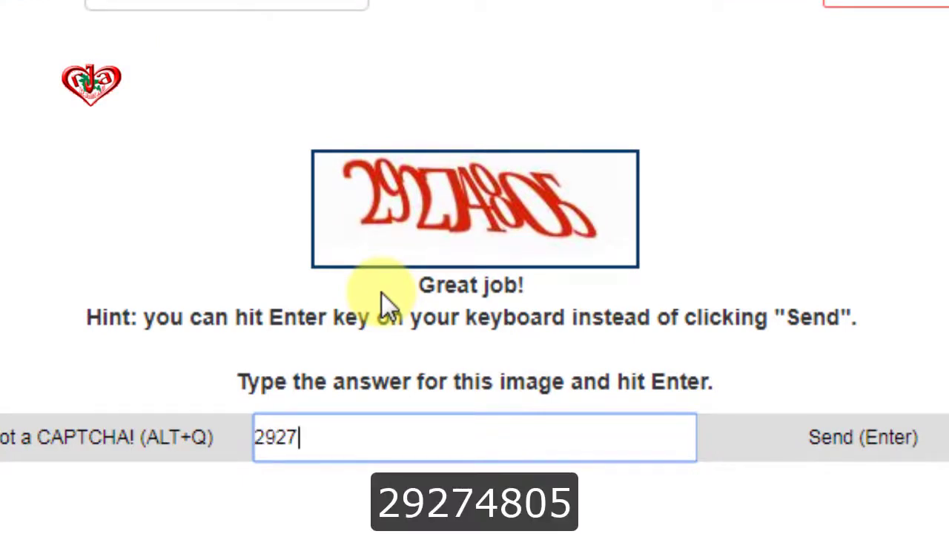
pyautogui.write('4805')
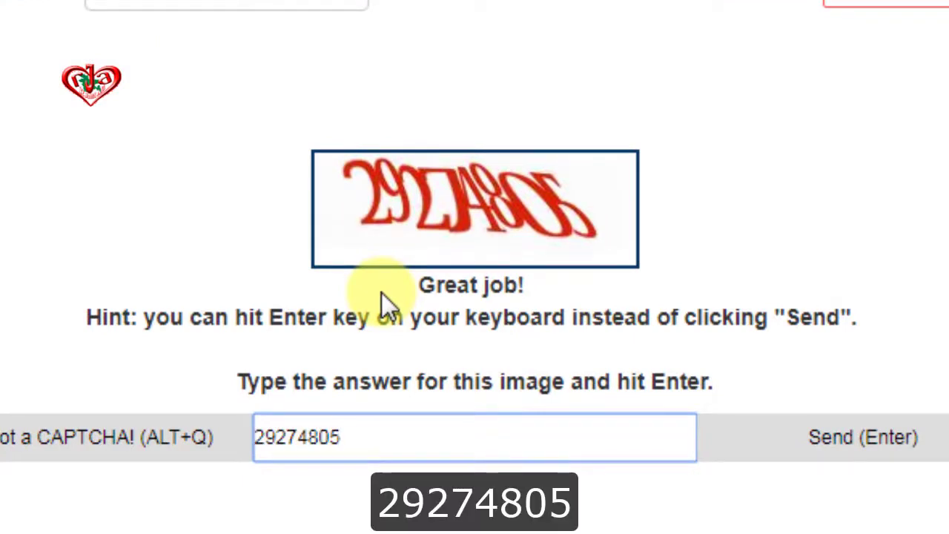
pyautogui.press('Return')
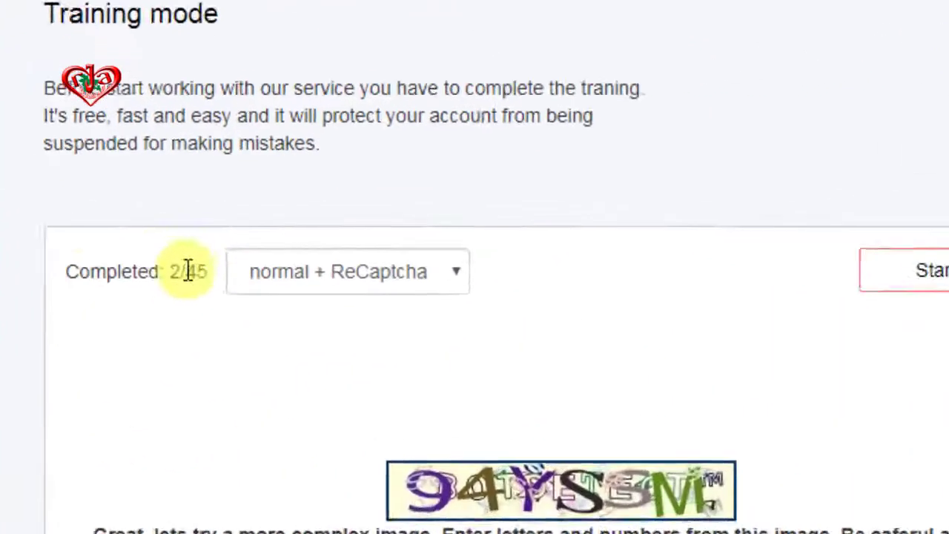
pyautogui.doubleClick(175, 271)
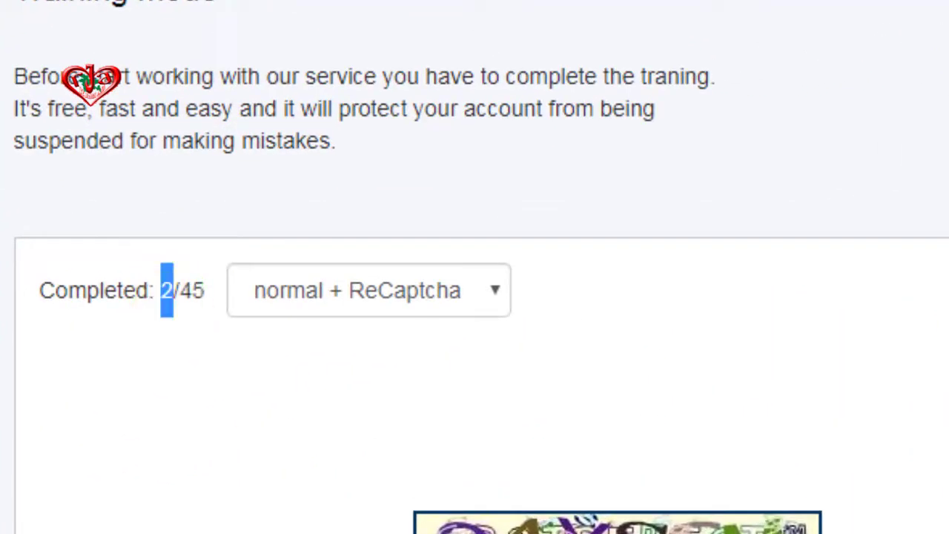
pyautogui.click(330, 384)
pyautogui.write('9')
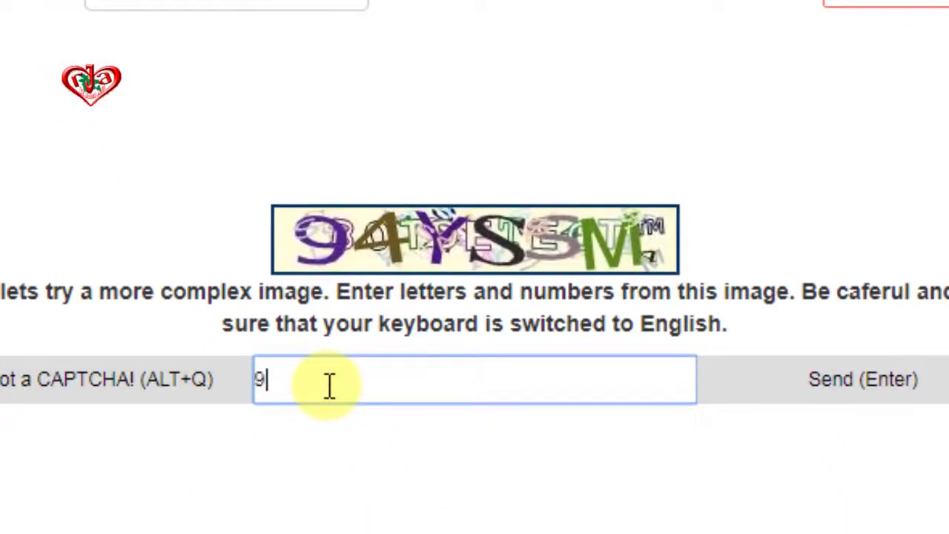
pyautogui.write('4yss')
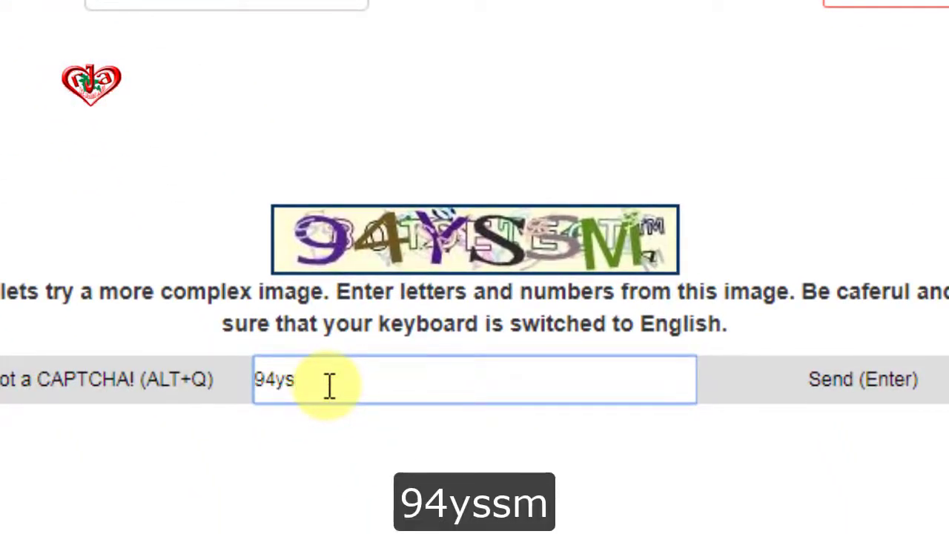
pyautogui.write('m')
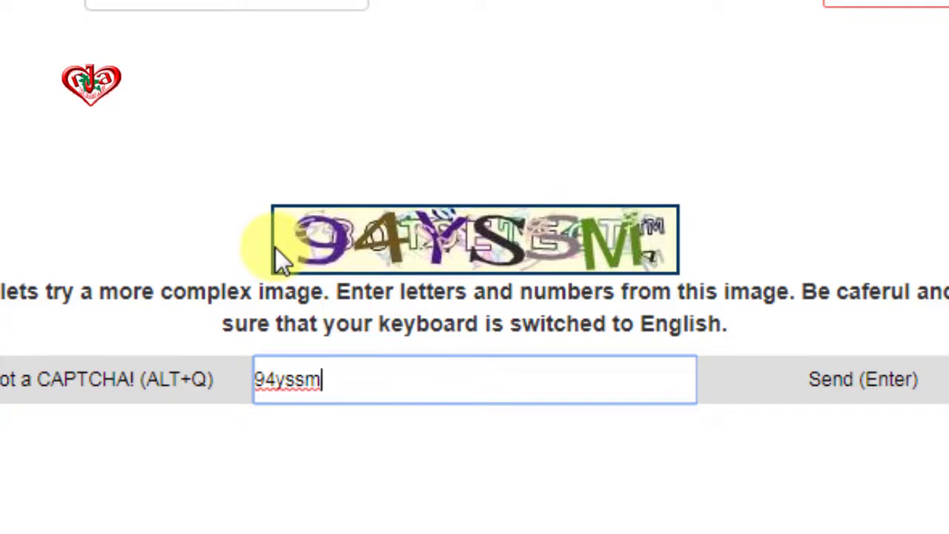
pyautogui.click(360, 378)
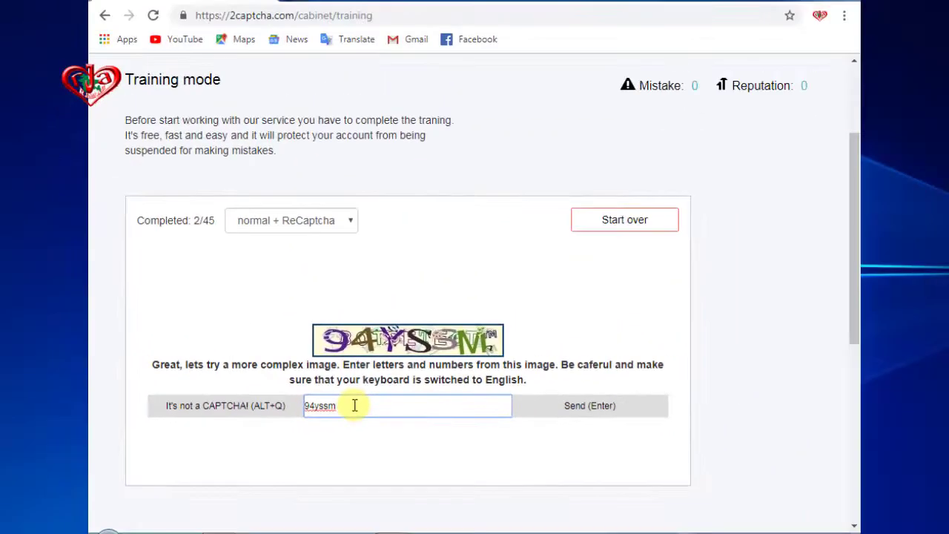
pyautogui.press('Return')
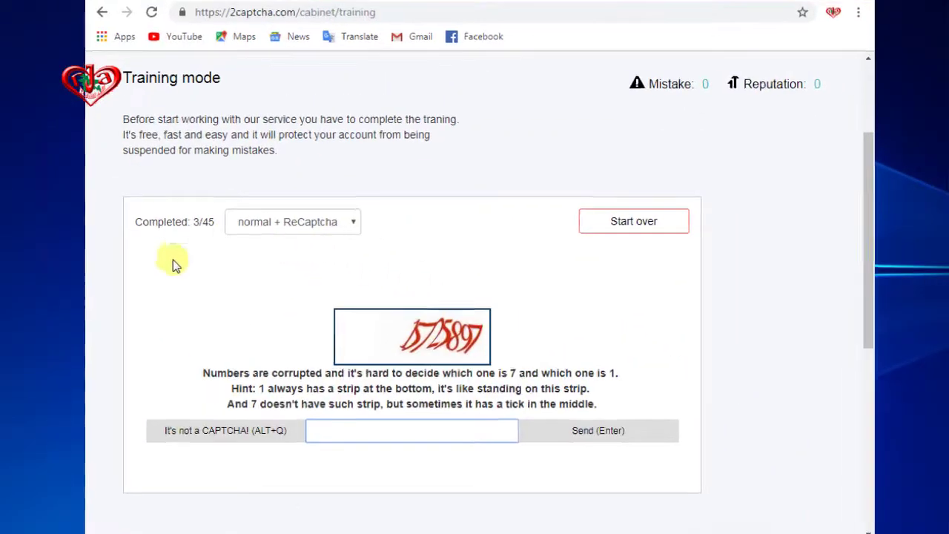
# Step: Answer the numeric captcha with 15725897
pyautogui.click(392, 415)
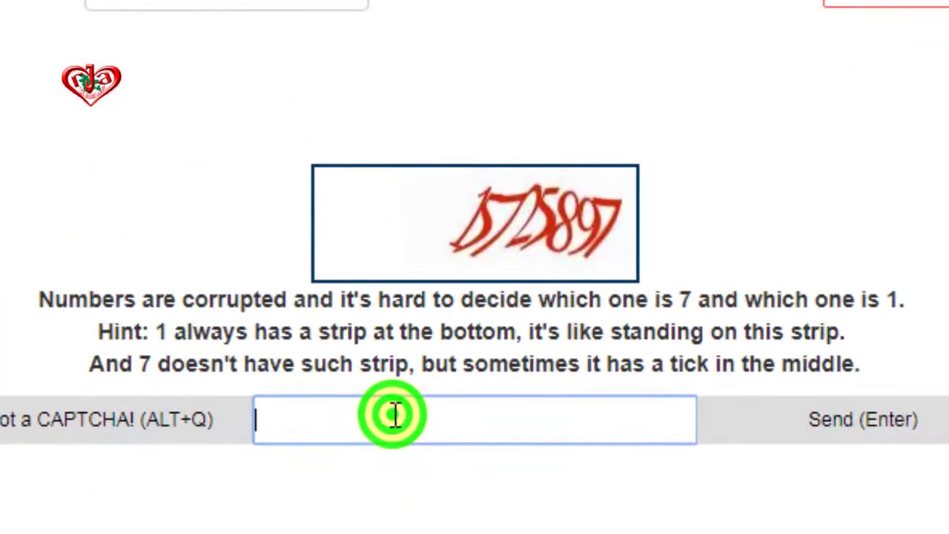
pyautogui.write('1')
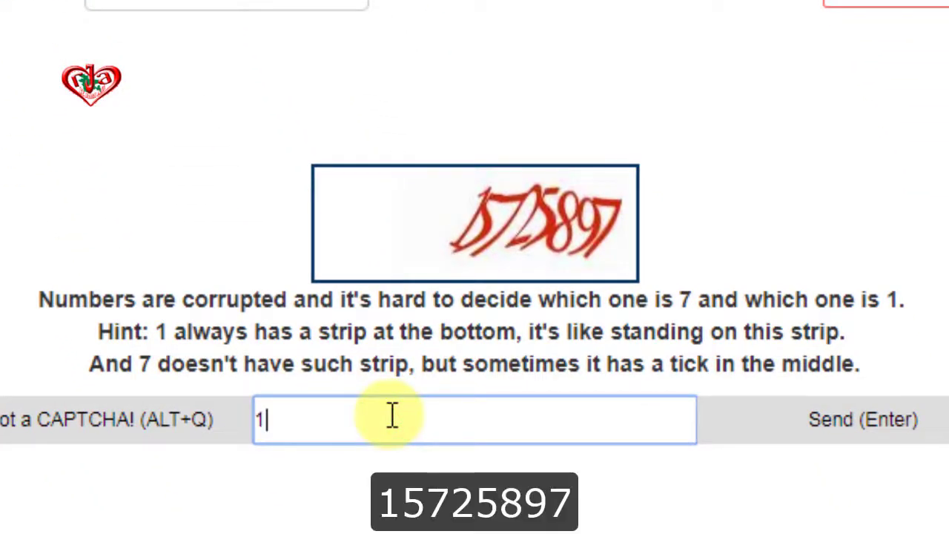
pyautogui.write('57')
pyautogui.write('25897')
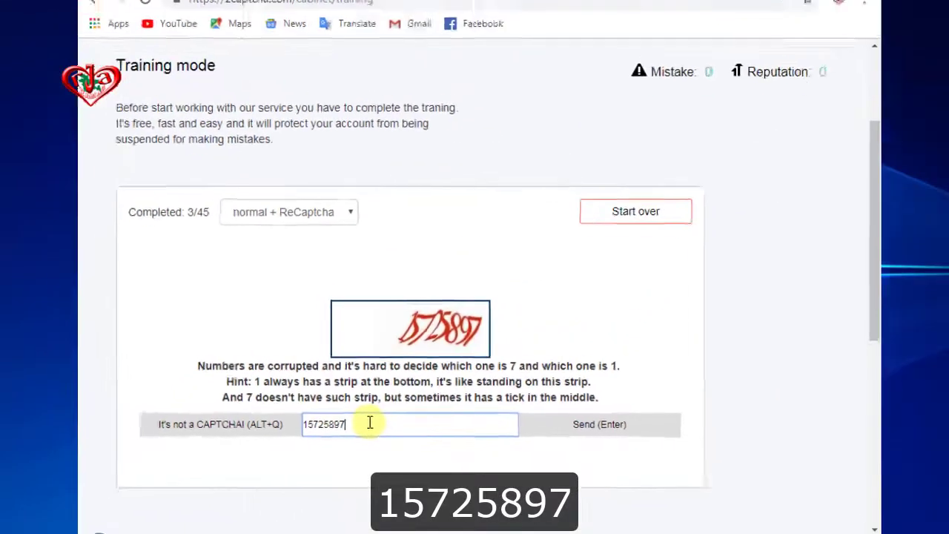
pyautogui.press('Return')
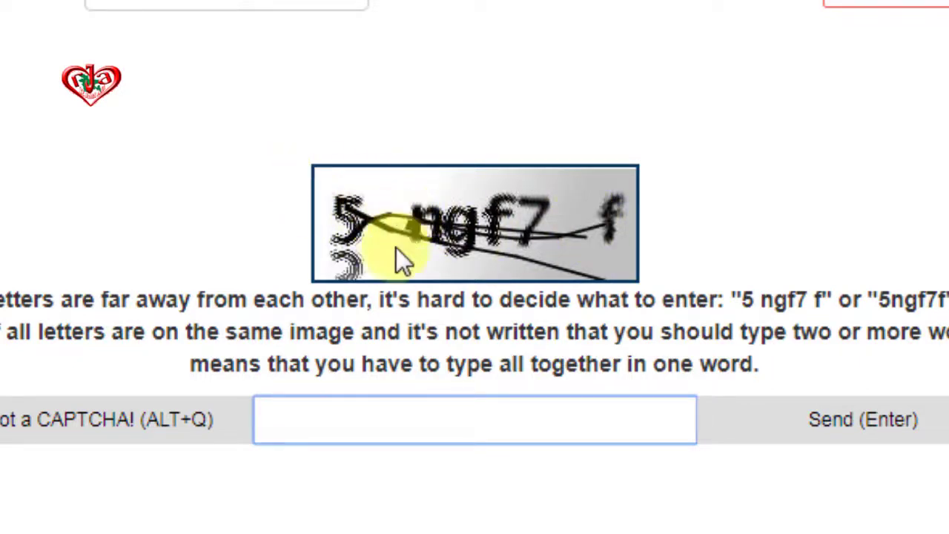
# Step: Submit the answers 5ngf7f and sunset road to the next two captchas
pyautogui.click(325, 412)
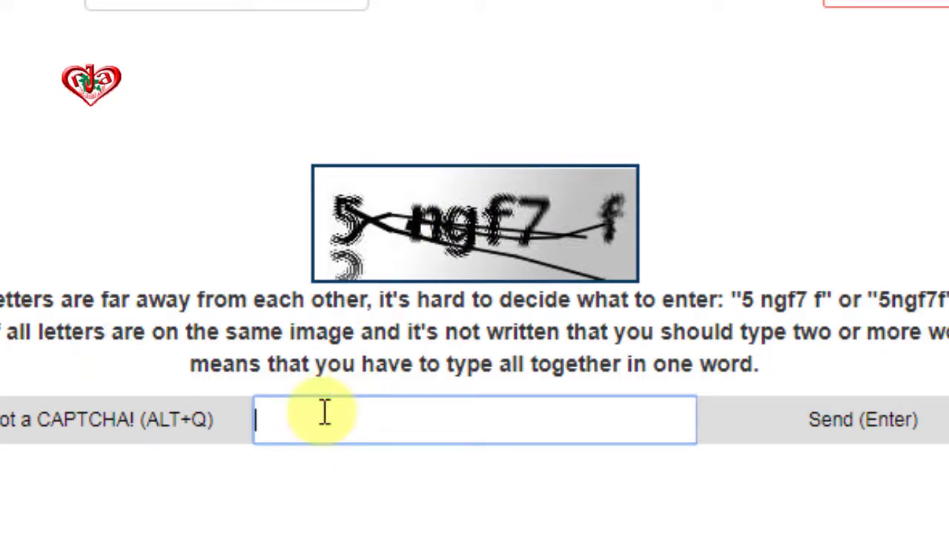
pyautogui.write('5ng')
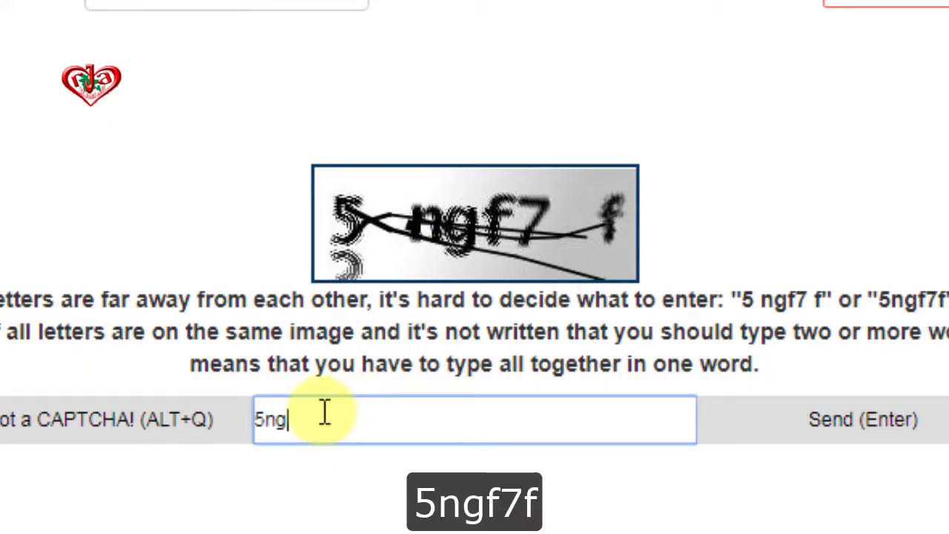
pyautogui.write('f7f')
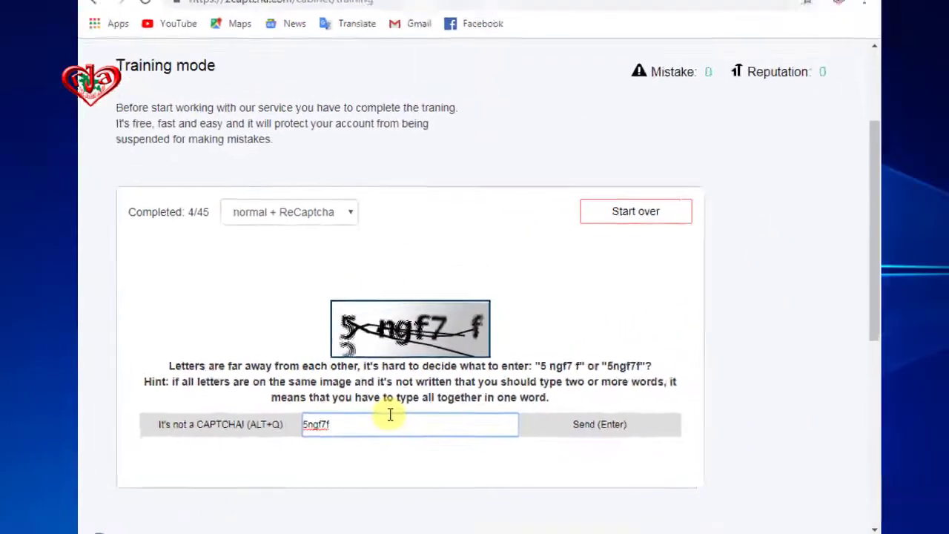
pyautogui.press('Return')
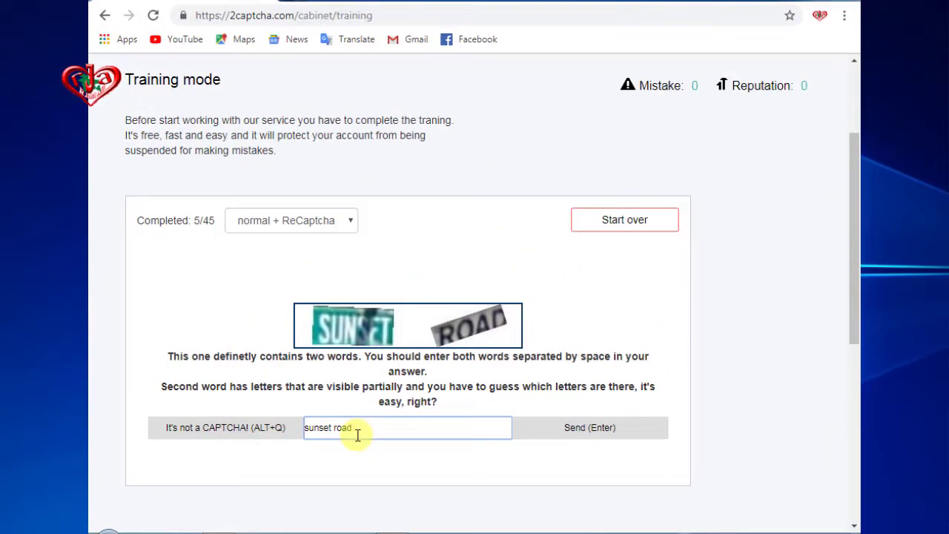
pyautogui.click(359, 430)
pyautogui.press('Return')
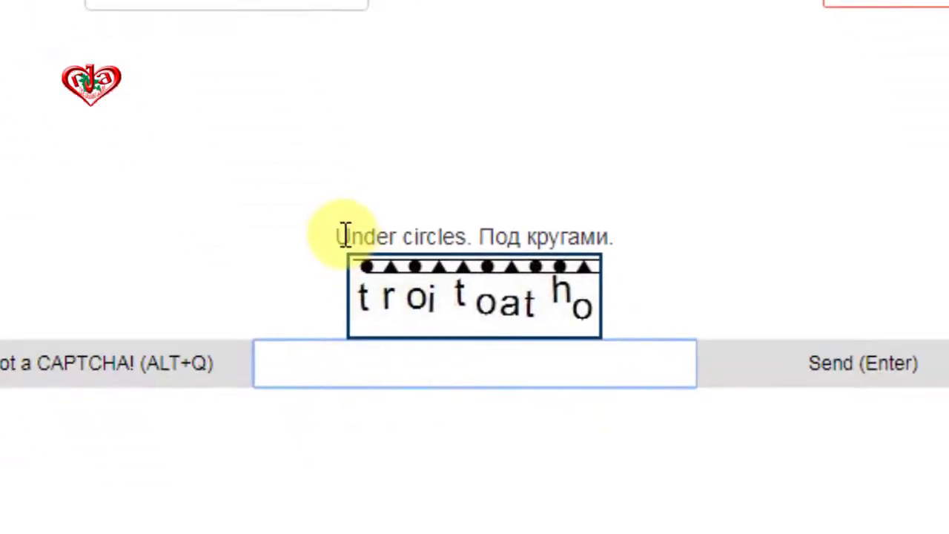
# Step: Check the 'Under circles' hint, then enter and submit 'tooth' as the answer
pyautogui.click(341, 236)
pyautogui.moveTo(341, 236); pyautogui.dragTo(606, 236)
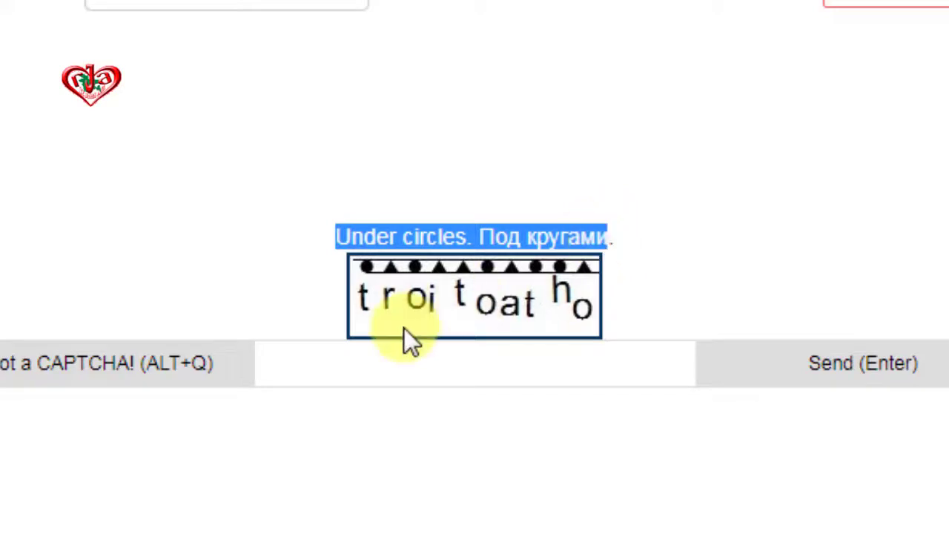
pyautogui.rightClick(467, 232)
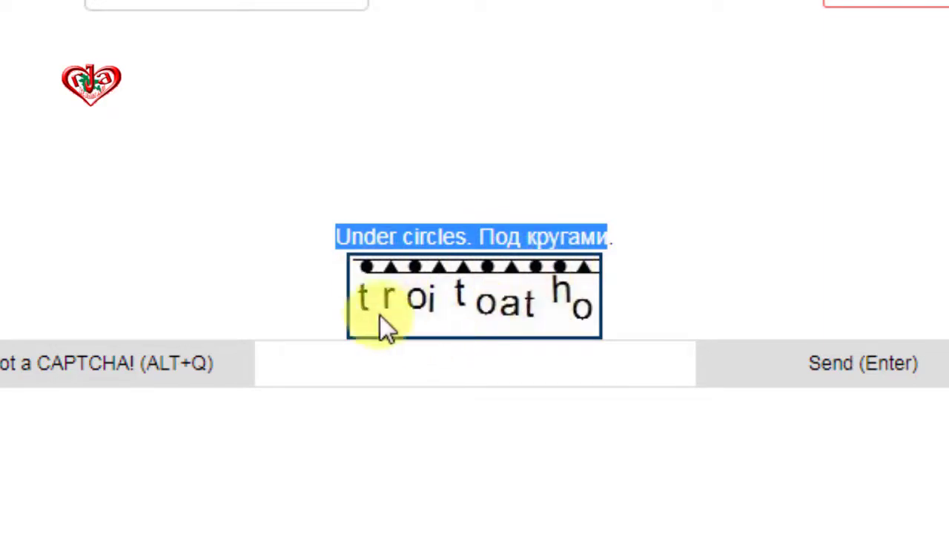
pyautogui.click(337, 383)
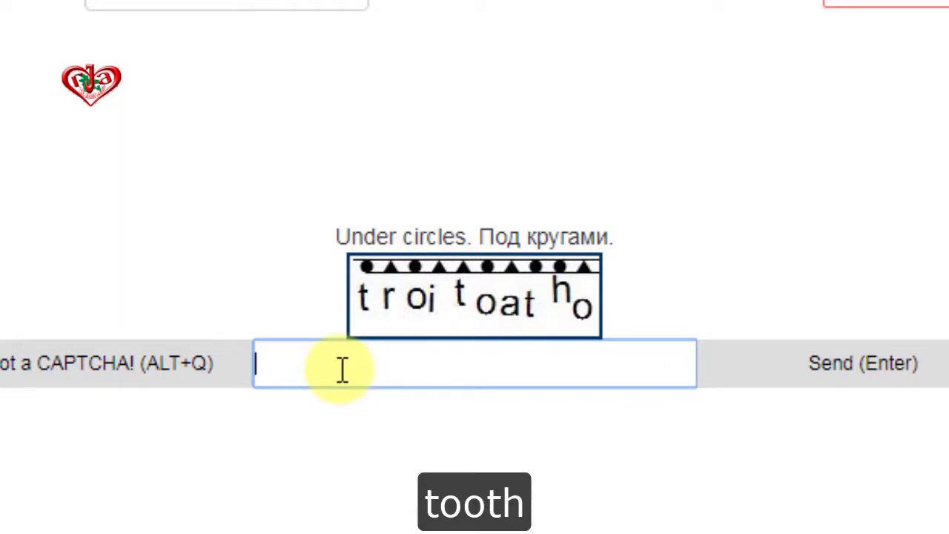
pyautogui.write('to')
pyautogui.write('oth')
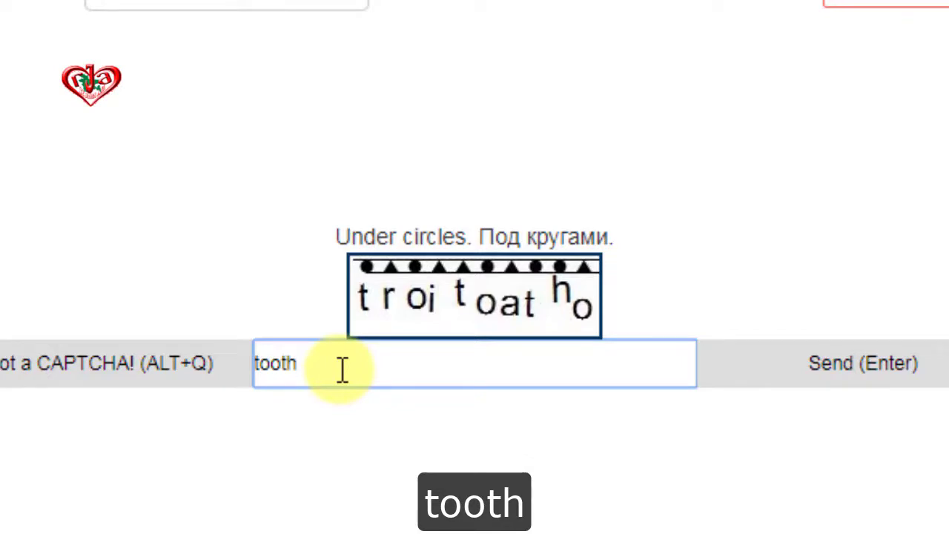
pyautogui.press('Return')
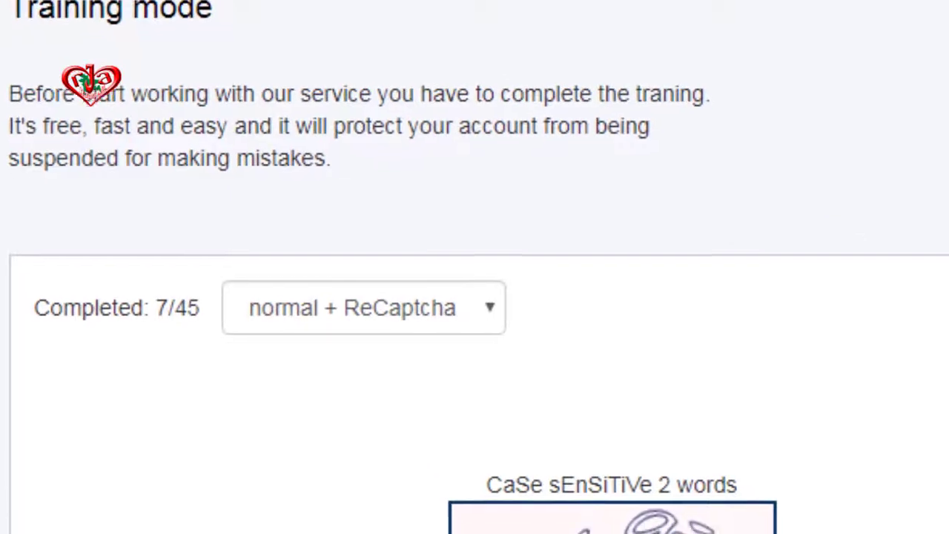
# Step: Enter '469iee47' with no space for the case-sensitive captcha and submit it
pyautogui.click(375, 240)
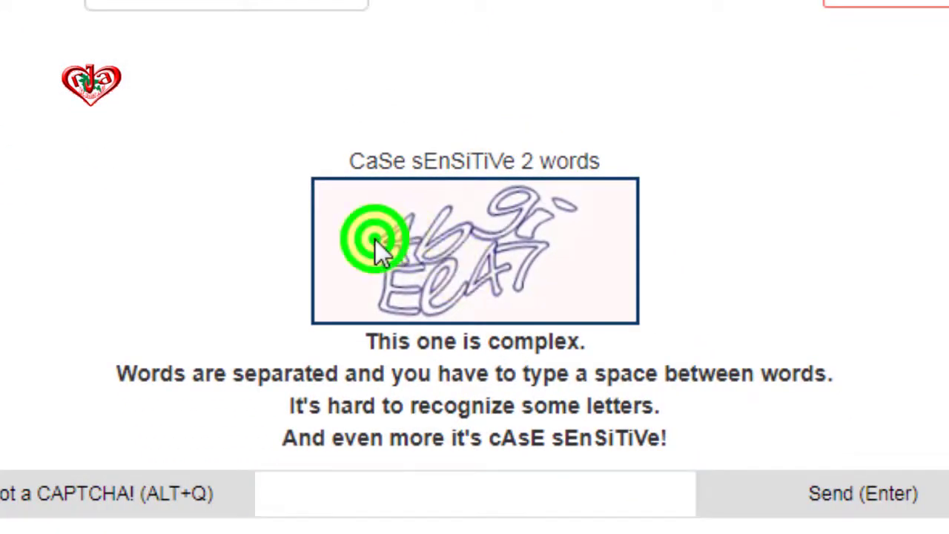
pyautogui.moveTo(375, 240)
pyautogui.mouseDown()
pyautogui.moveTo(419, 218)
pyautogui.moveTo(394, 217)
pyautogui.mouseUp()
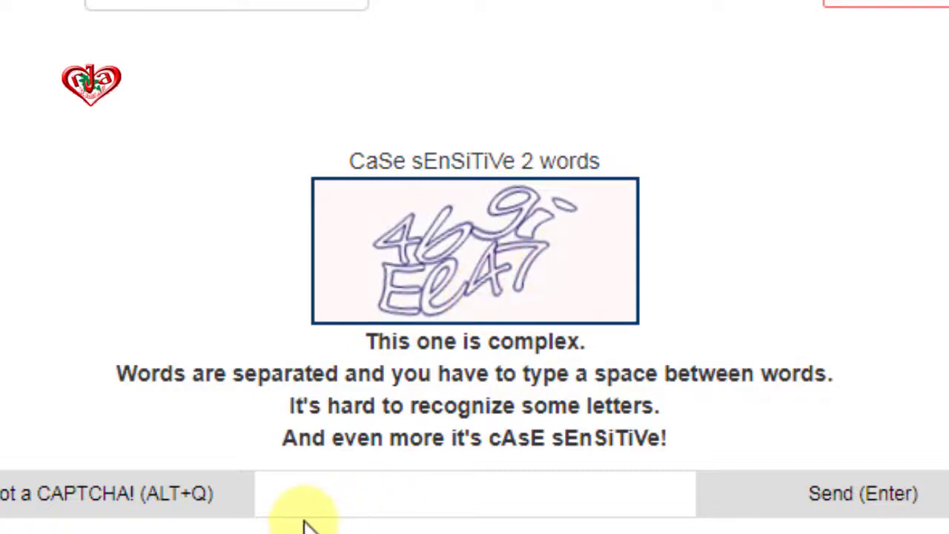
pyautogui.click(346, 486)
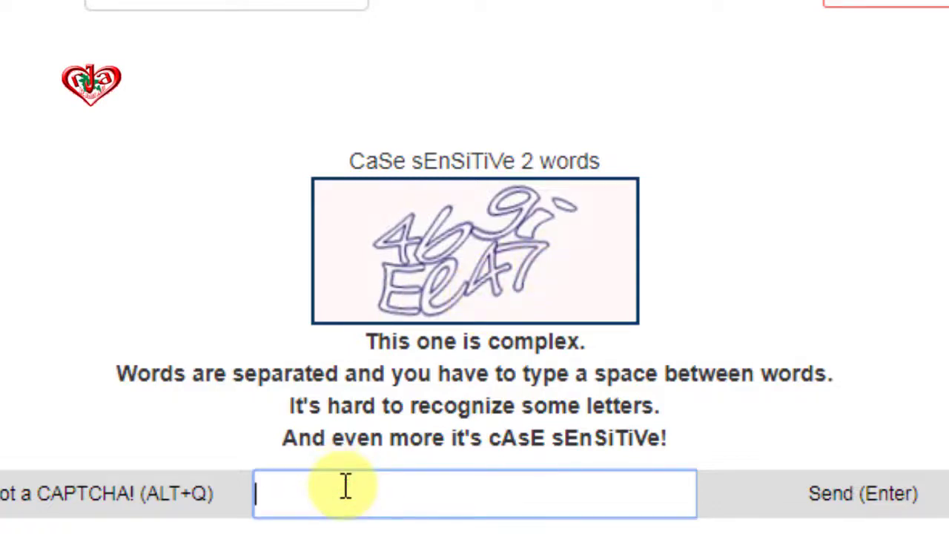
pyautogui.write('469i ee47')
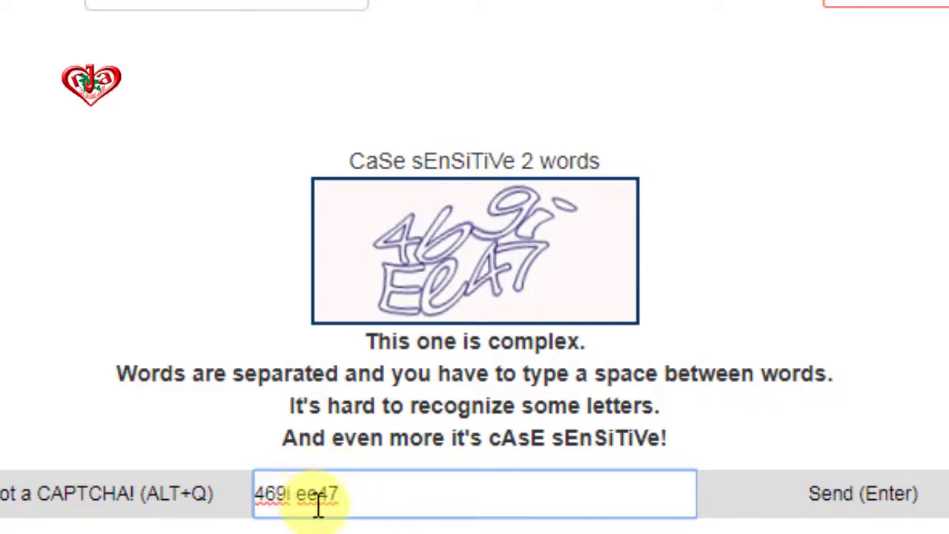
pyautogui.click(299, 493)
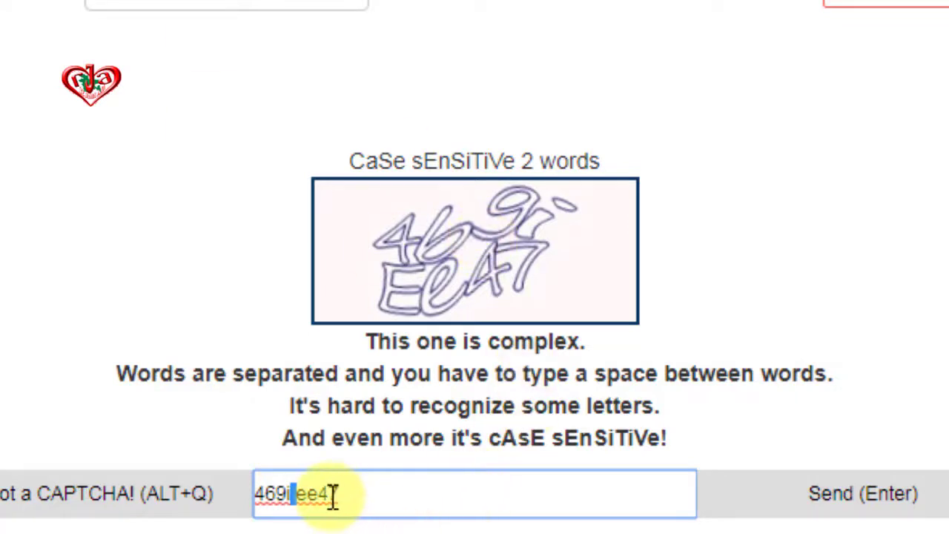
pyautogui.press('BackSpace')
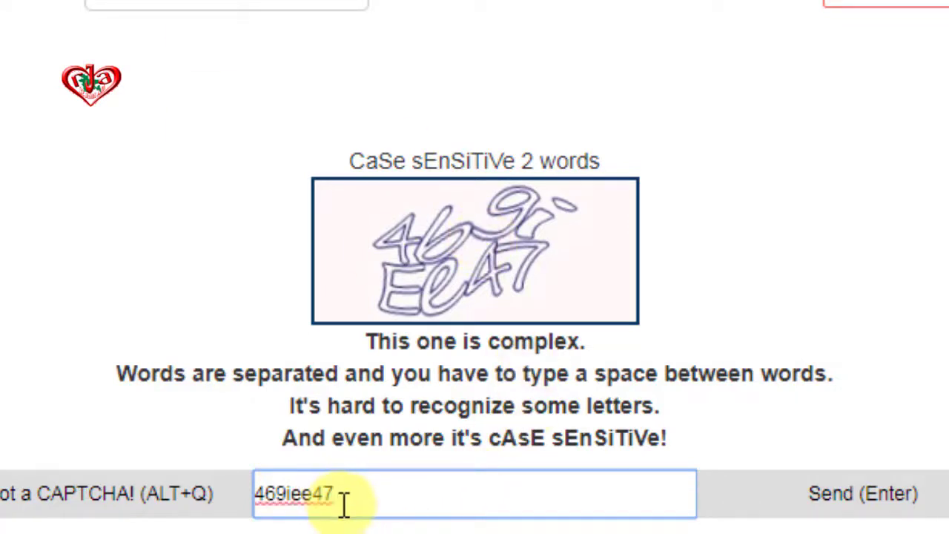
pyautogui.click(341, 495)
pyautogui.moveTo(341, 494); pyautogui.dragTo(255, 494)
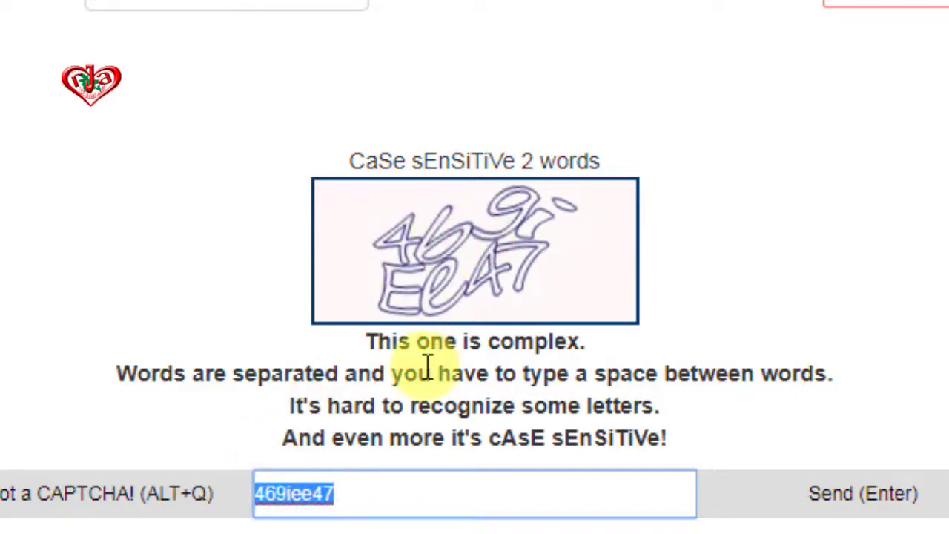
pyautogui.write('469i')
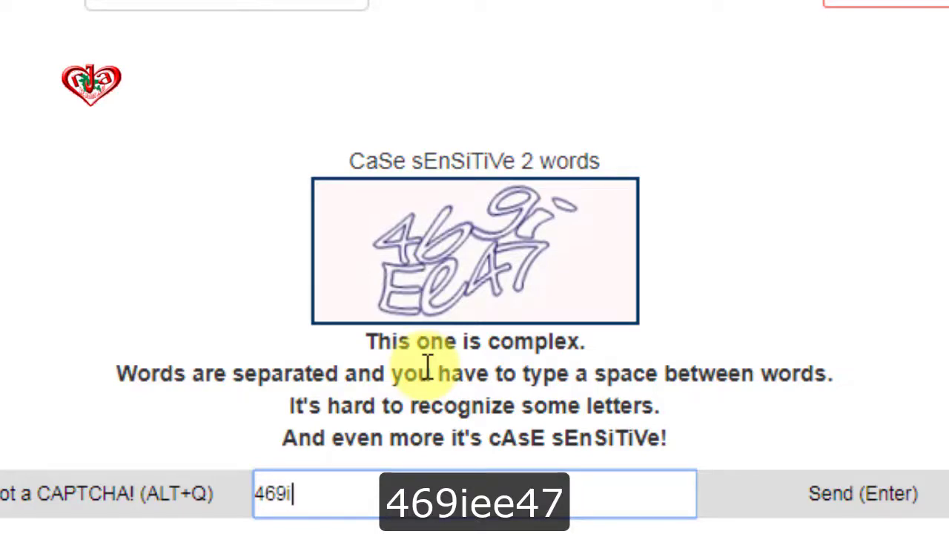
pyautogui.write('ee47')
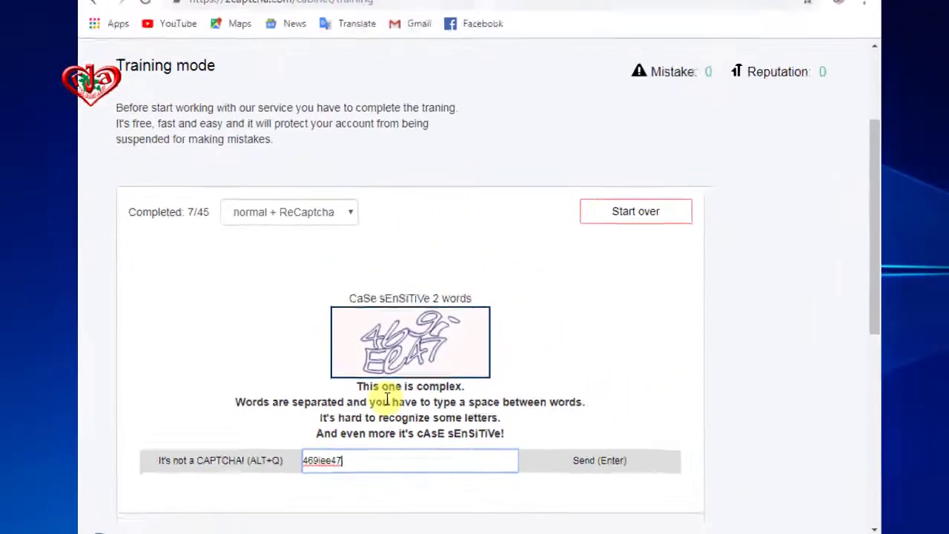
pyautogui.press('Return')
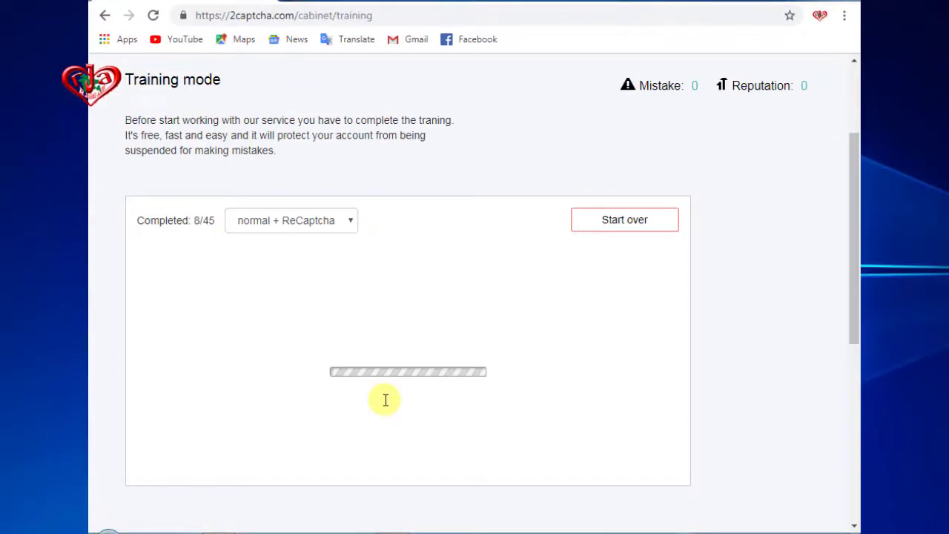
# Step: Answer the multi-word captcha with 'time is an illusion' and submit it
pyautogui.click(193, 225)
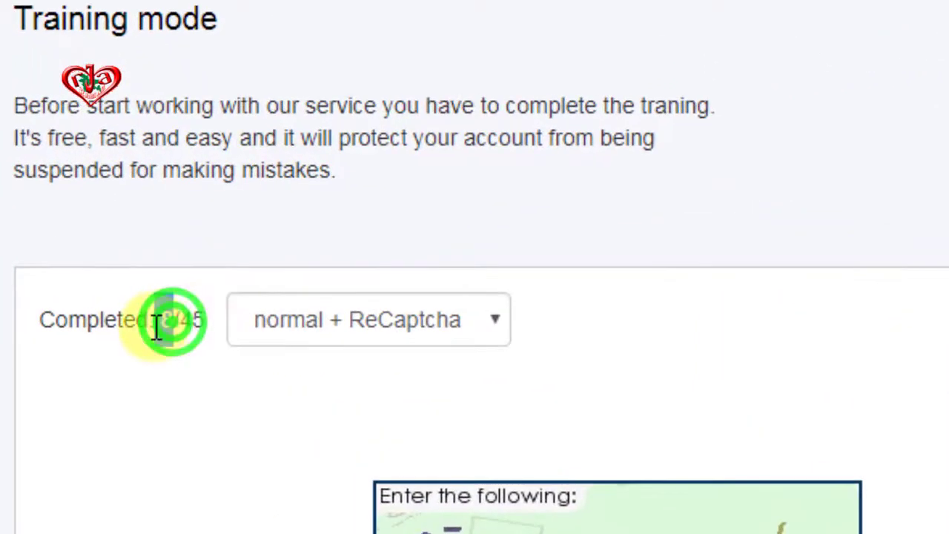
pyautogui.click(200, 370)
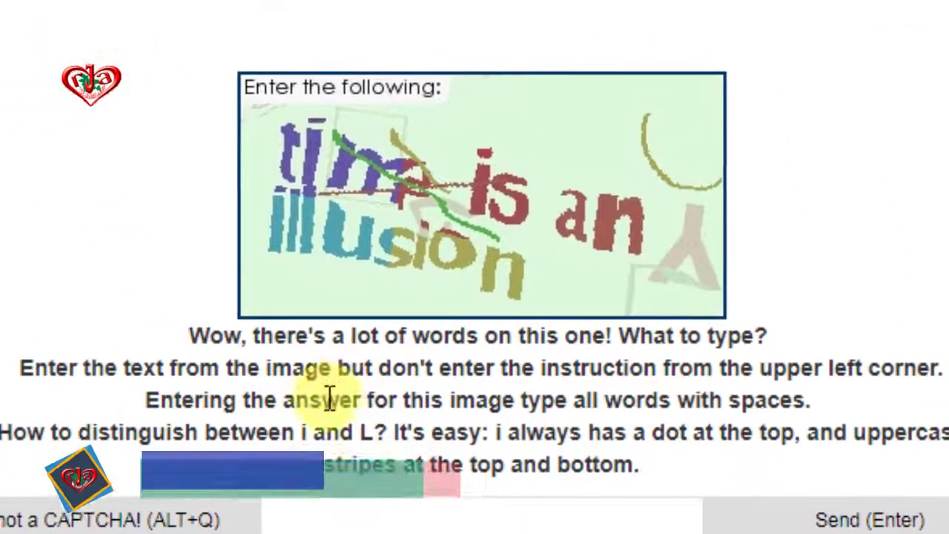
pyautogui.click(344, 516)
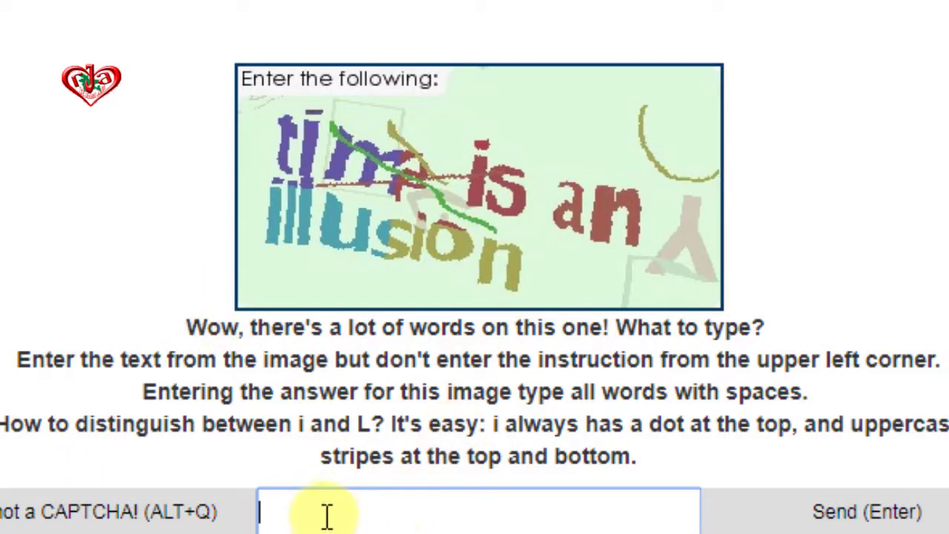
pyautogui.write('ti')
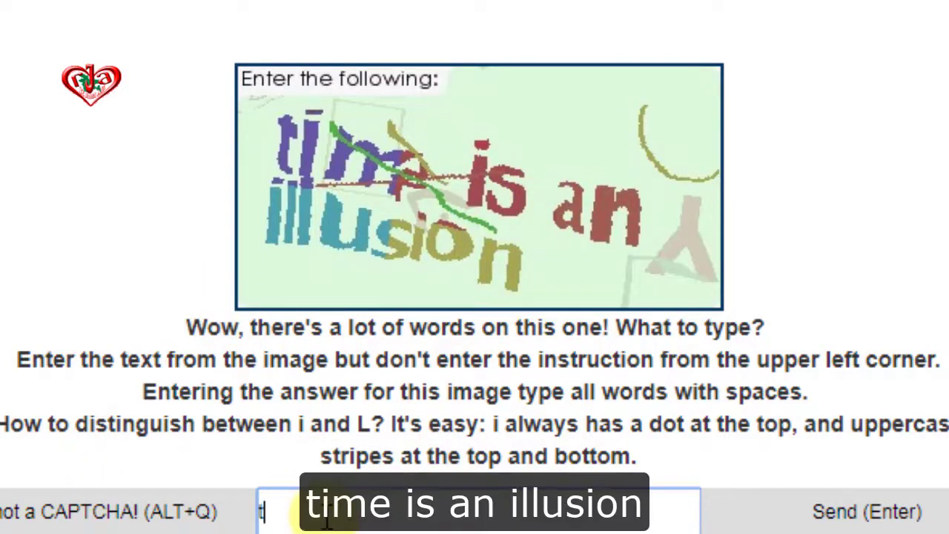
pyautogui.write('me is an illusion')
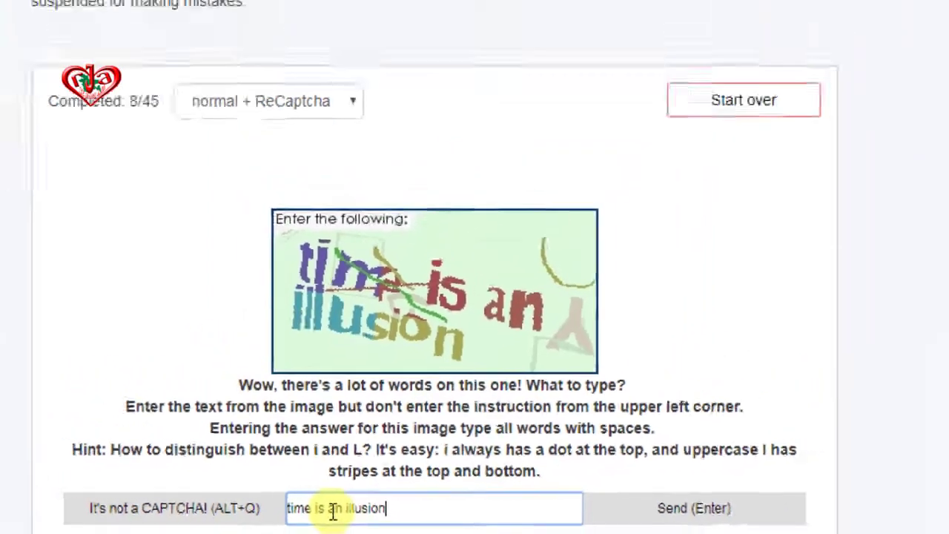
pyautogui.press('Return')
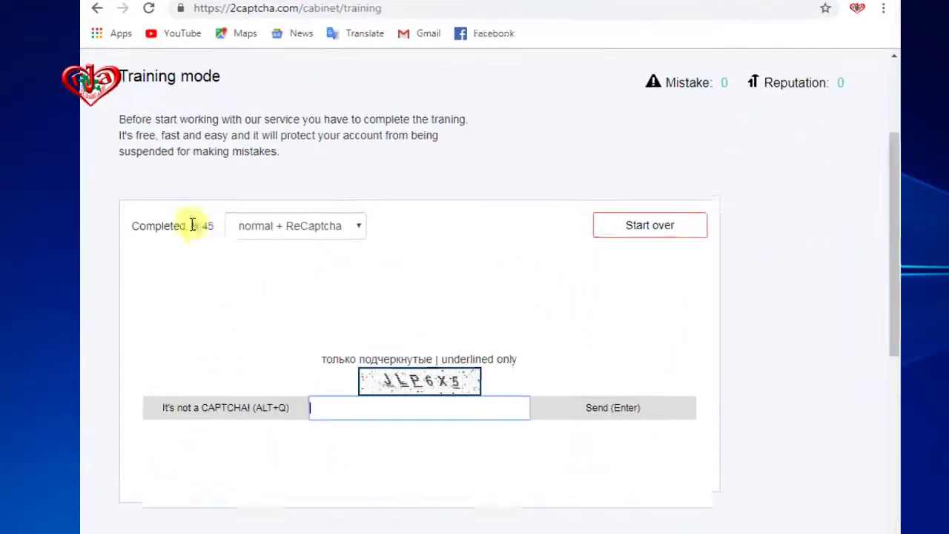
# Step: Highlight the 9/45 completed count in the training progress
pyautogui.click(198, 220)
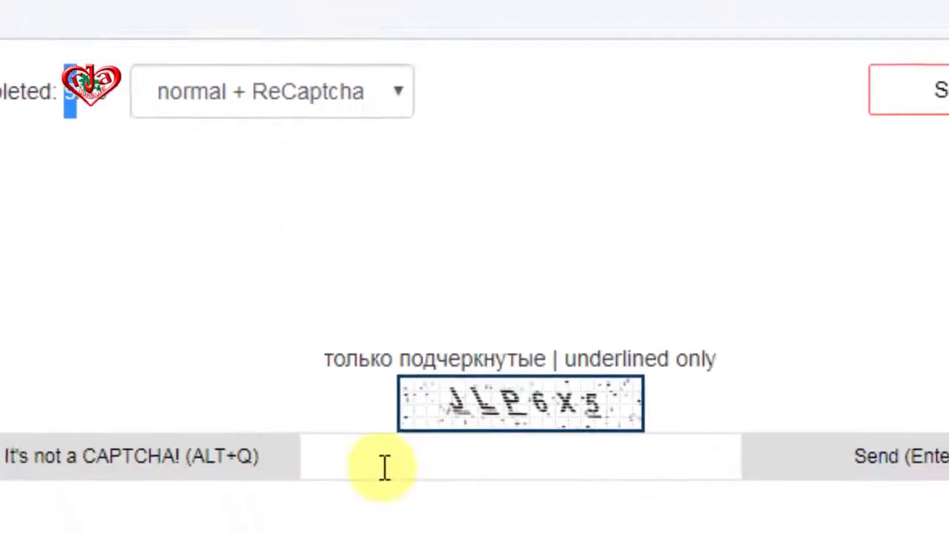
pyautogui.click(337, 358)
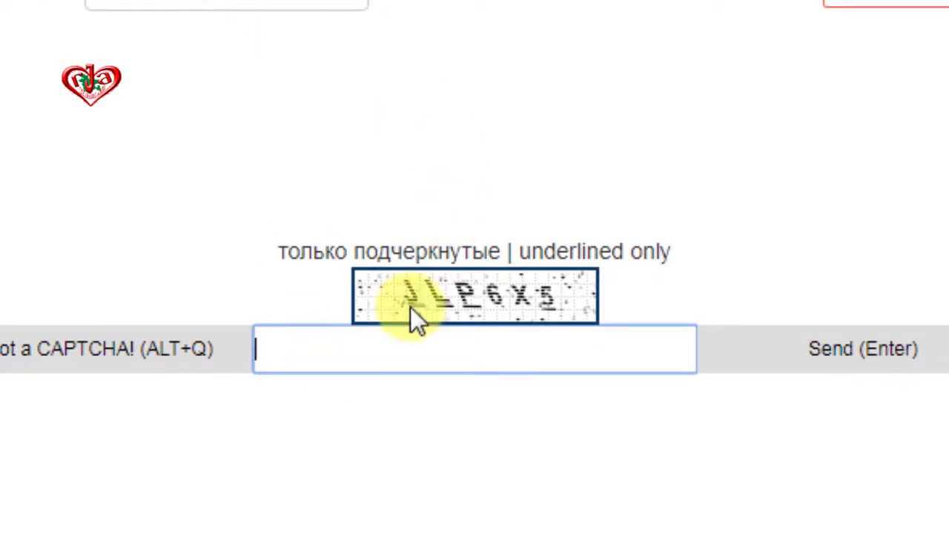
pyautogui.click(196, 322)
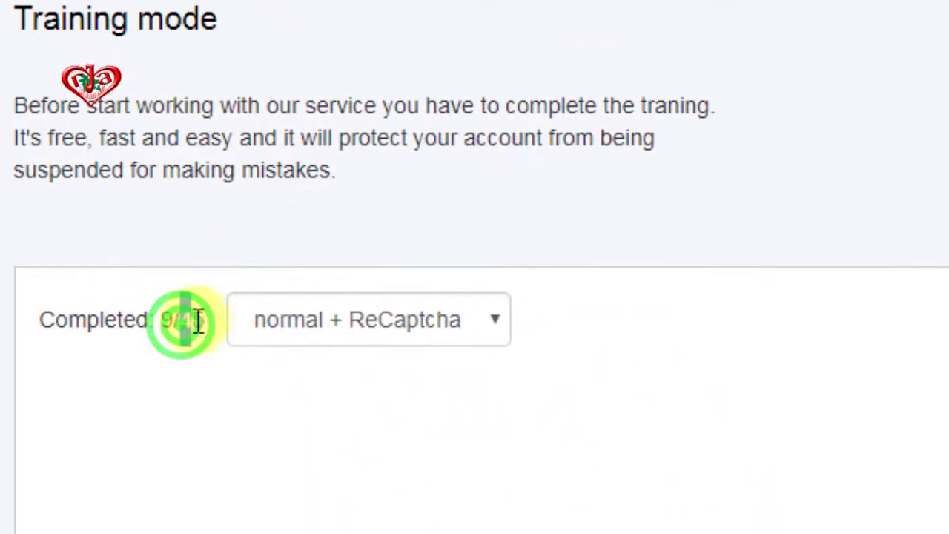
pyautogui.click(182, 327)
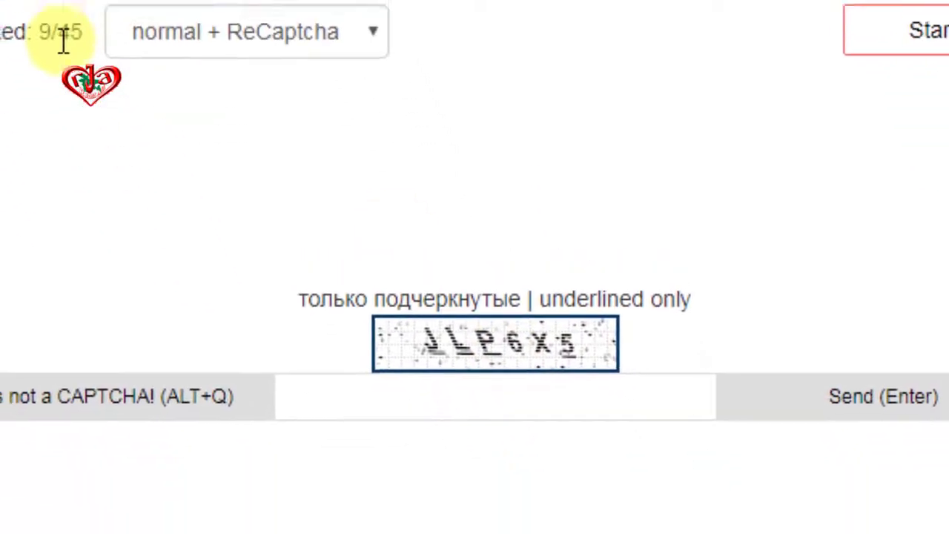
pyautogui.doubleClick(178, 324)
pyautogui.click(169, 324)
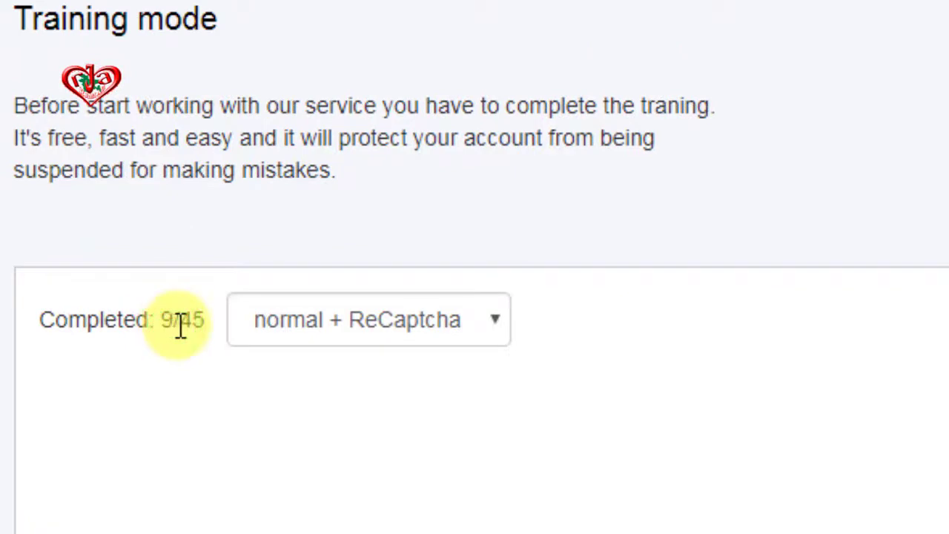
pyautogui.click(180, 326)
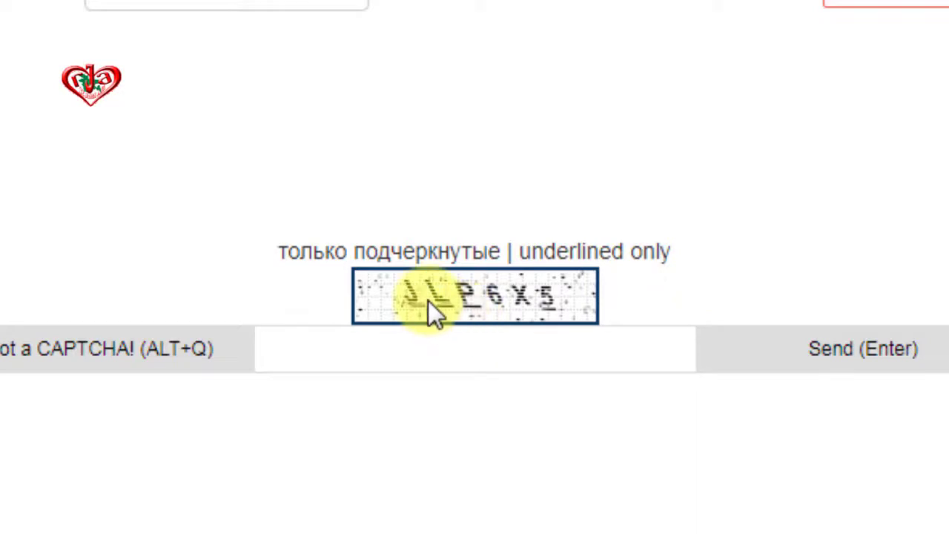
# Step: Submit 'jlp5', the underlined characters, and confirm the count reads 10/45
pyautogui.click(323, 362)
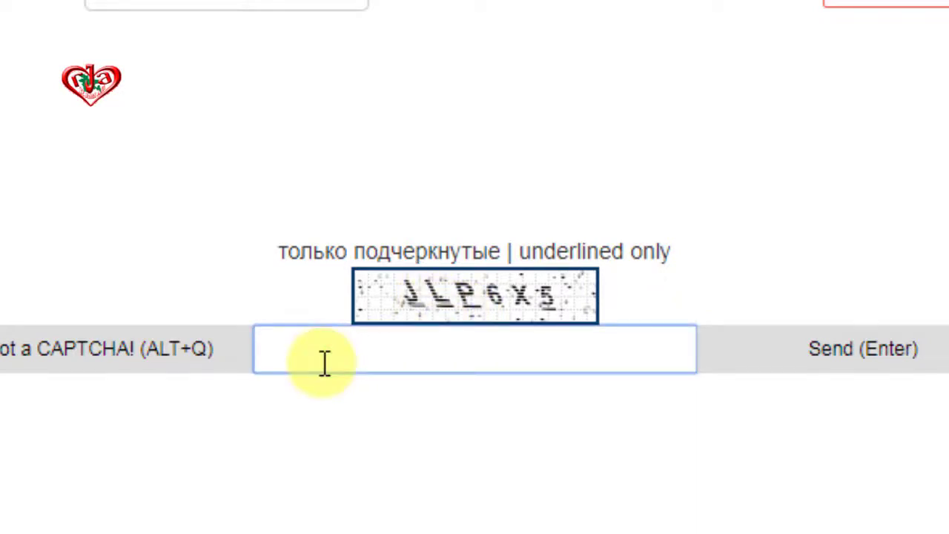
pyautogui.write('jlp5')
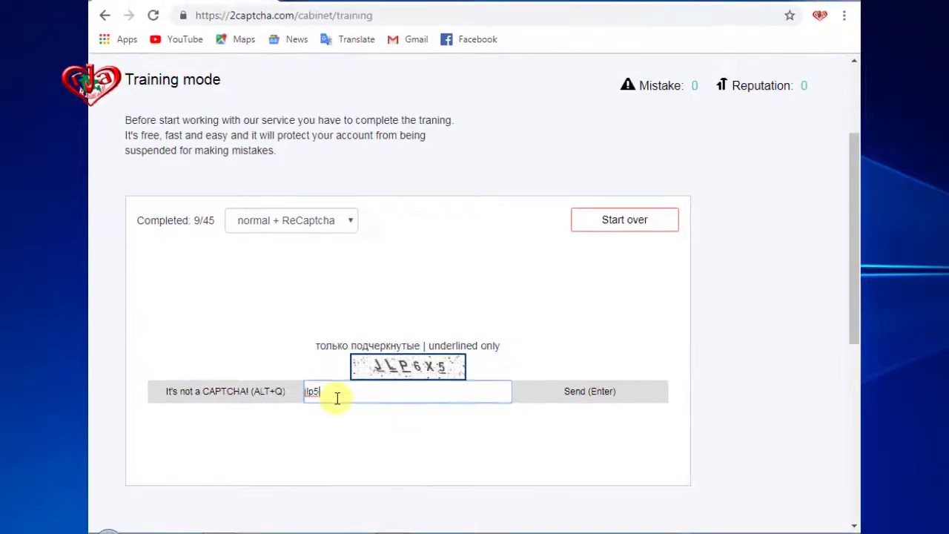
pyautogui.press('Return')
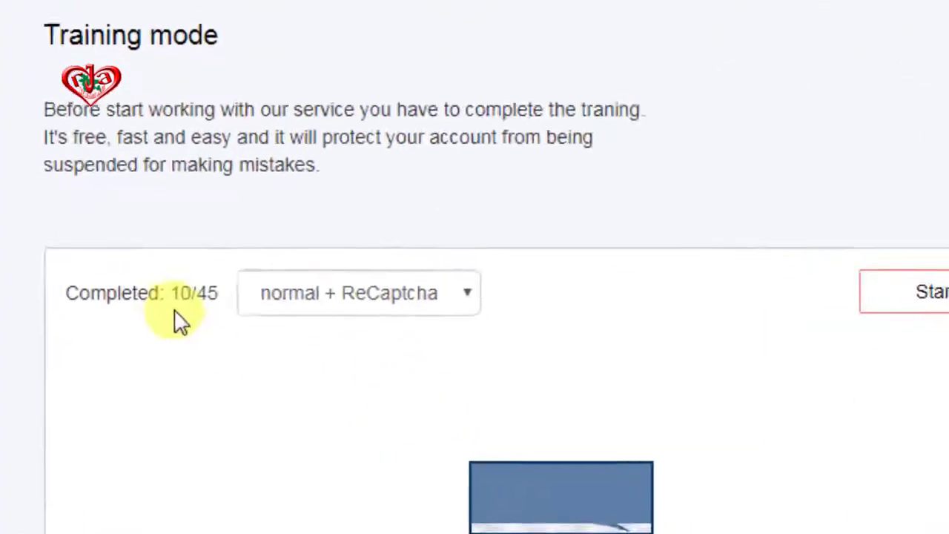
pyautogui.click(196, 220)
pyautogui.click(185, 312)
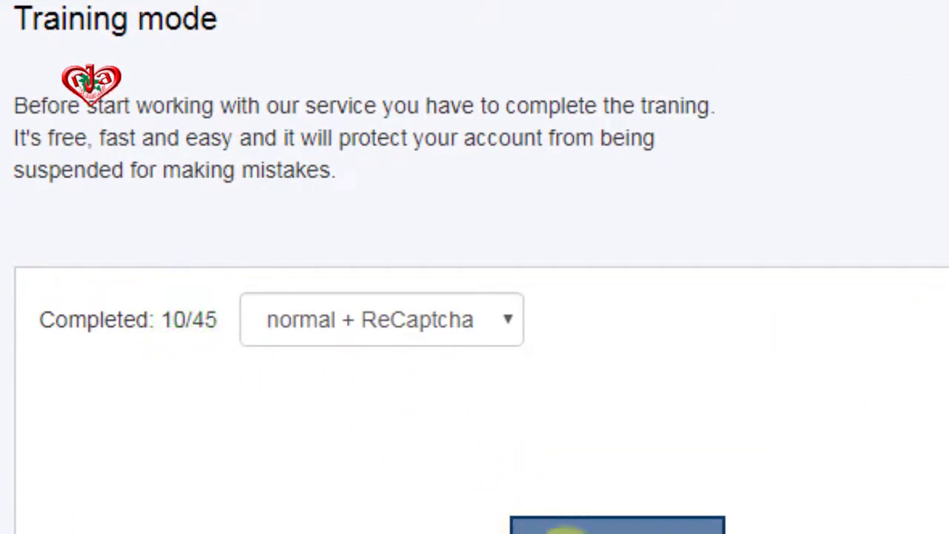
# Step: Flag the blank blue image with 'It's not a CAPTCHA! (ALT+Q)'
pyautogui.click(359, 189)
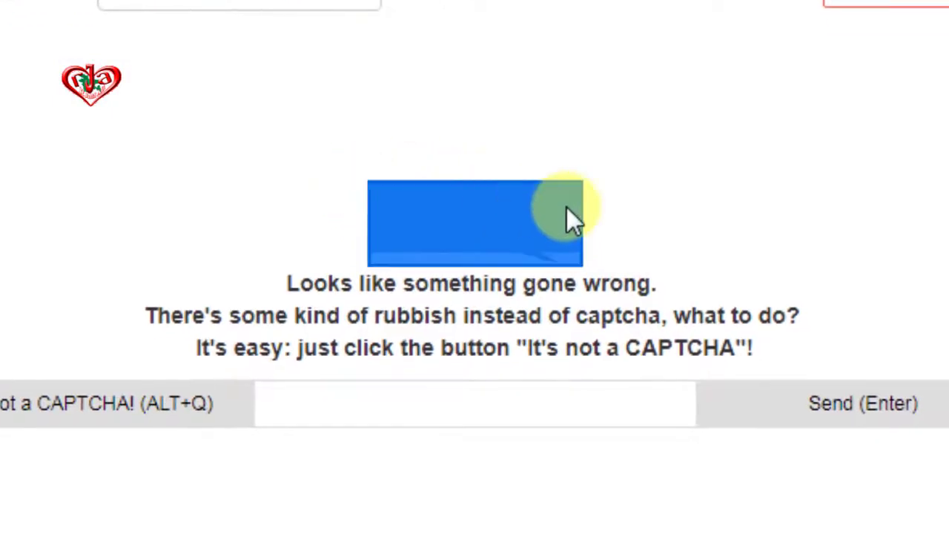
pyautogui.click(527, 228)
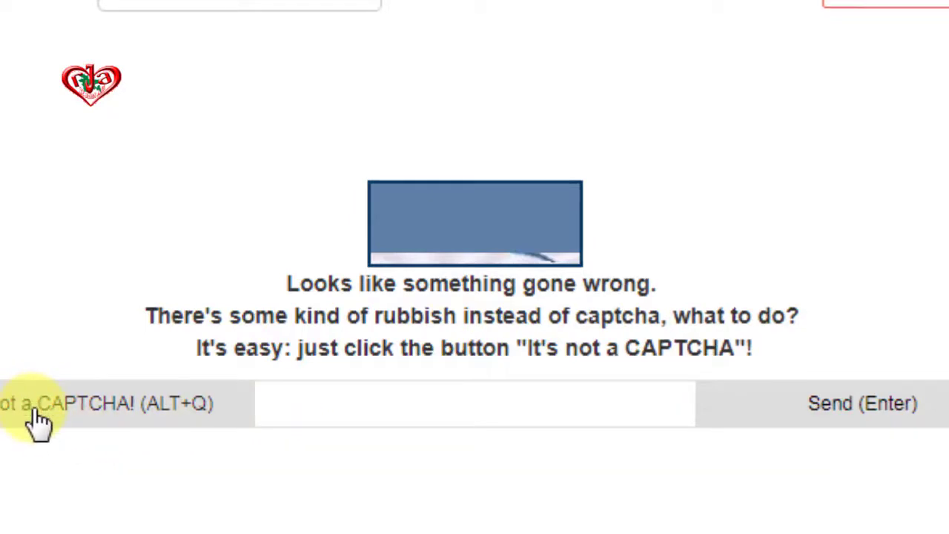
pyautogui.click(227, 423)
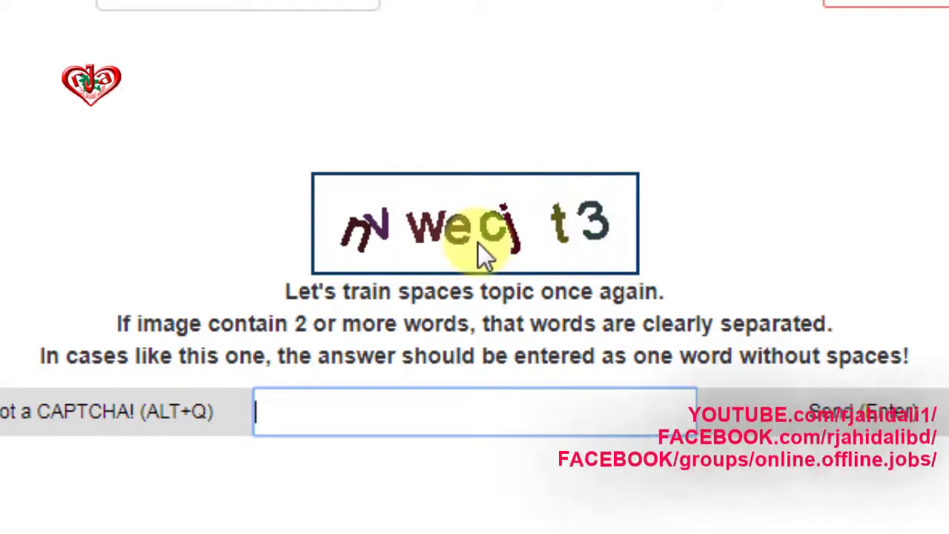
# Step: Submit 'nvwecjt3' for the spaces captcha and 'qjuhb' for the only-blue captcha
pyautogui.click(371, 432)
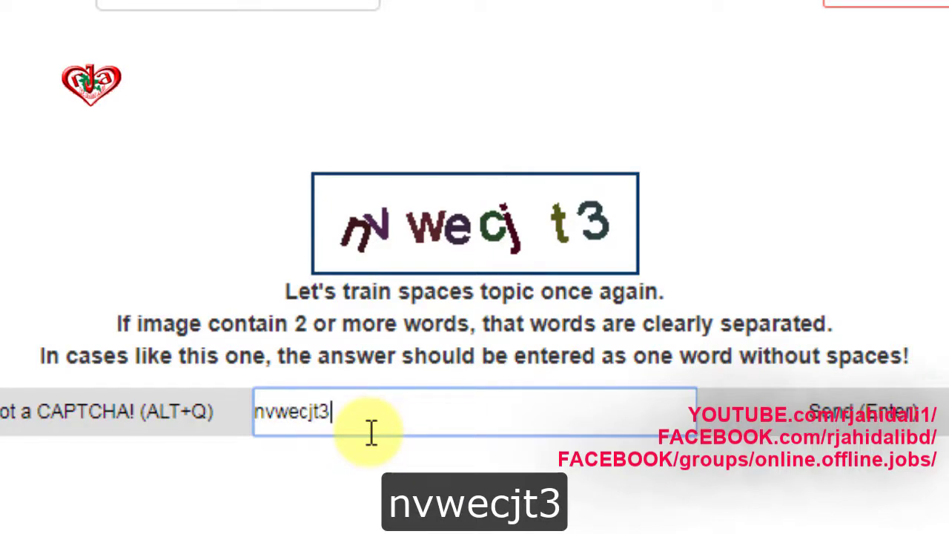
pyautogui.press('Return')
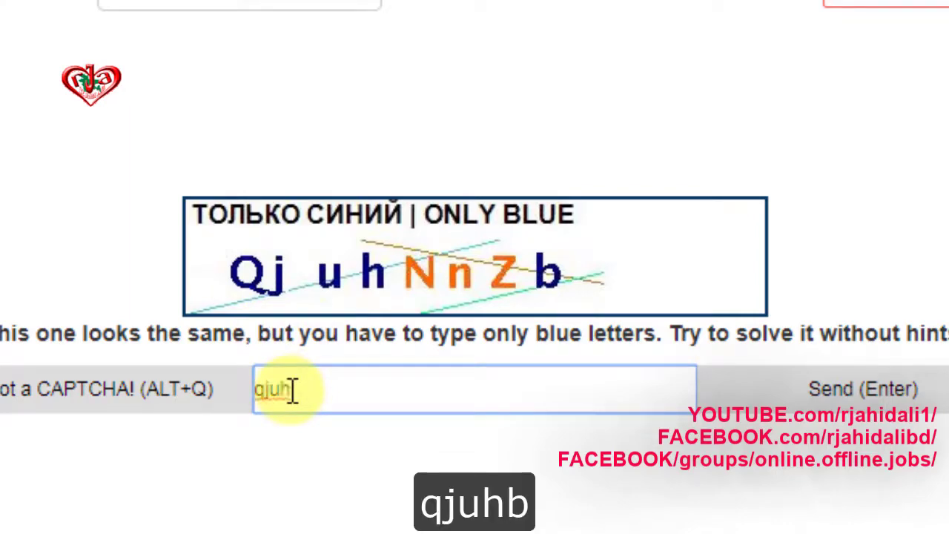
pyautogui.press('Return')
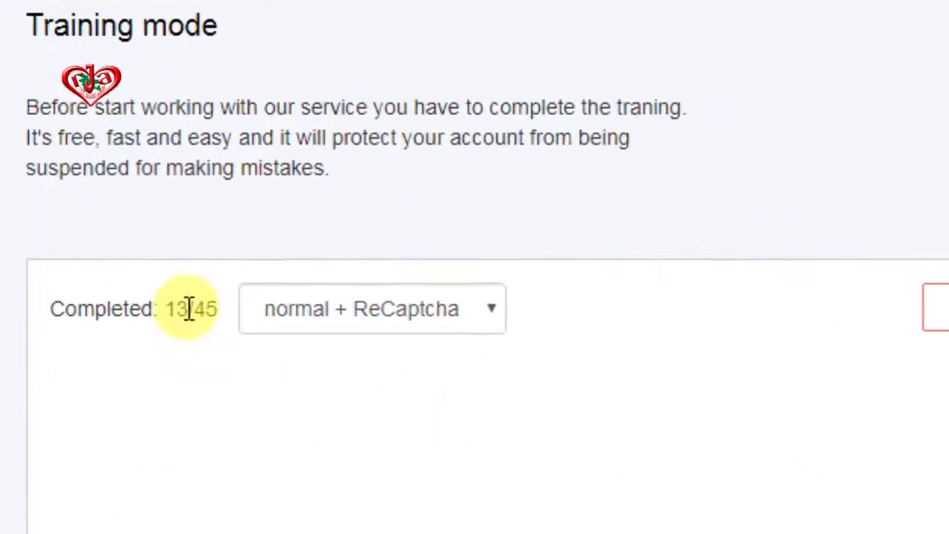
# Step: Enter 'swish', the letters under the circles, and submit it
pyautogui.doubleClick(171, 323)
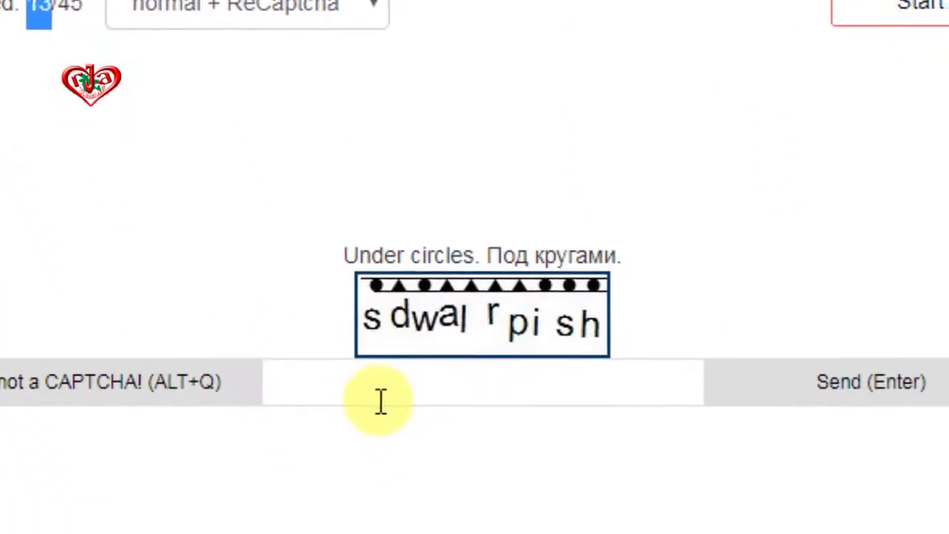
pyautogui.click(369, 378)
pyautogui.write('swish')
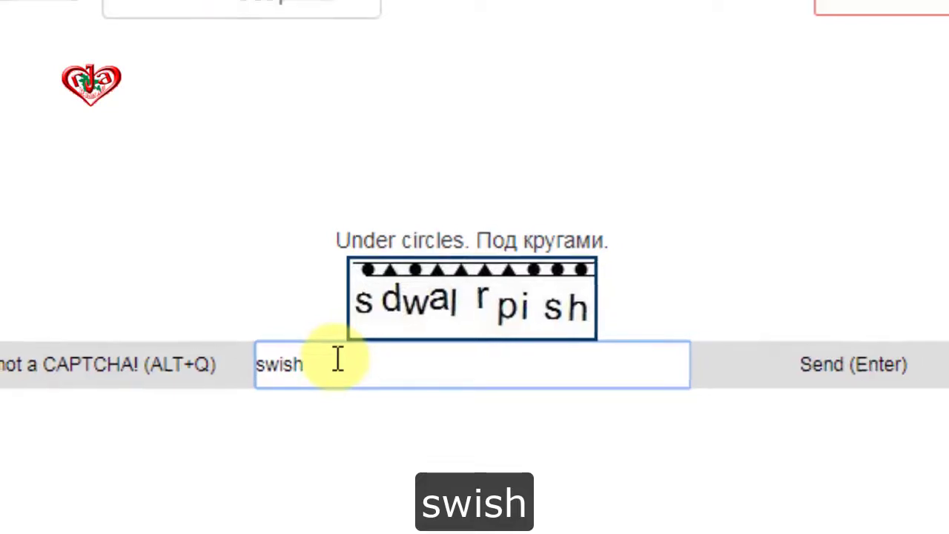
pyautogui.press('Return')
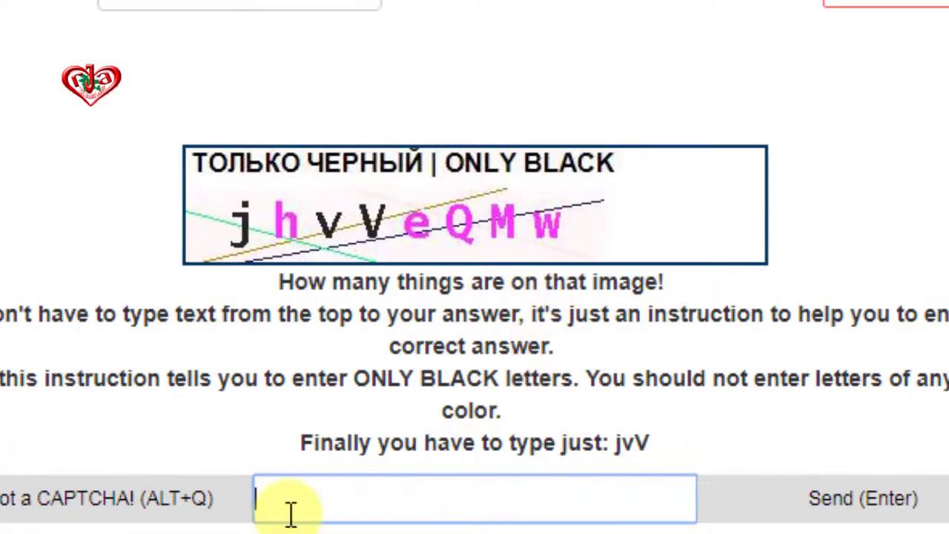
# Step: Type 'jvv' and read the hint stating the required answer
pyautogui.write('jvv')
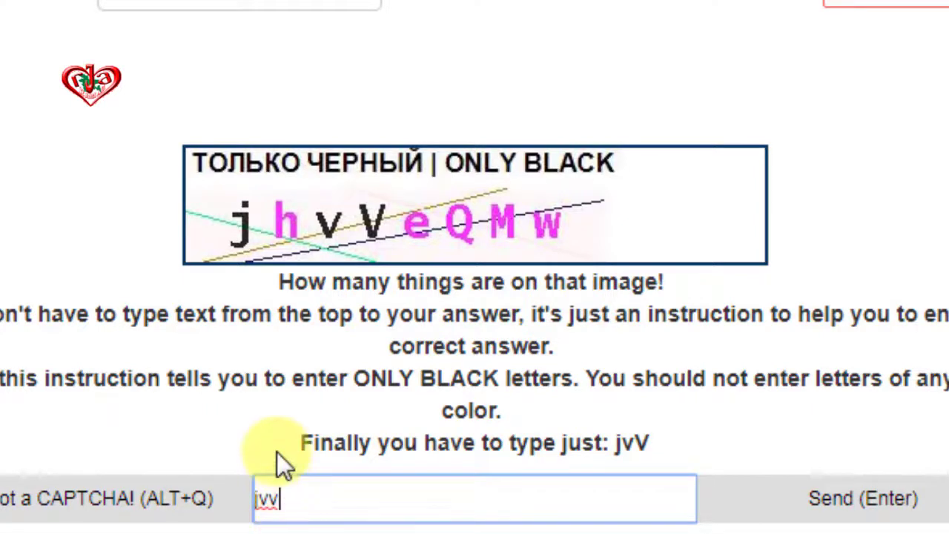
pyautogui.click(276, 280)
pyautogui.moveTo(316, 284)
pyautogui.mouseDown()
pyautogui.moveTo(602, 419)
pyautogui.moveTo(317, 311)
pyautogui.moveTo(333, 470)
pyautogui.mouseUp()
pyautogui.click(313, 312)
pyautogui.click(279, 287)
pyautogui.moveTo(303, 442); pyautogui.dragTo(656, 475)
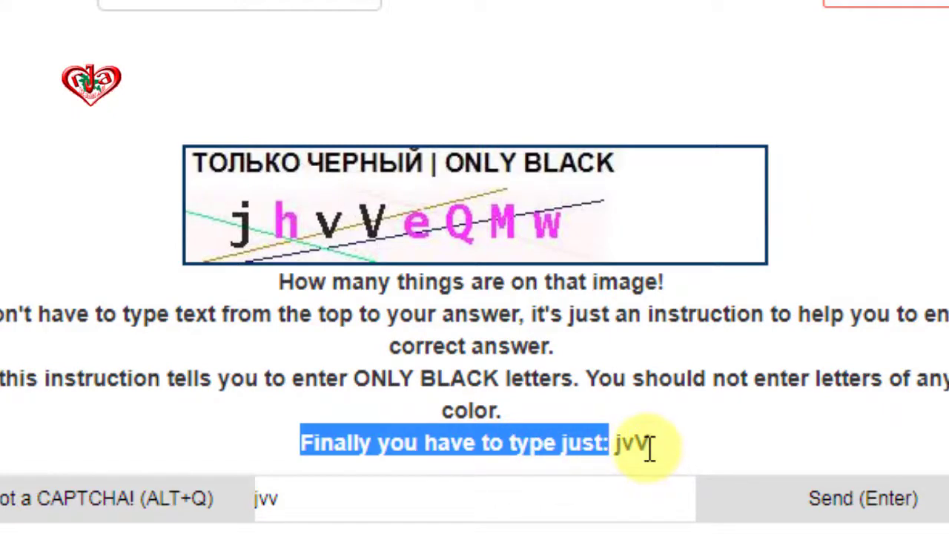
pyautogui.click(652, 444)
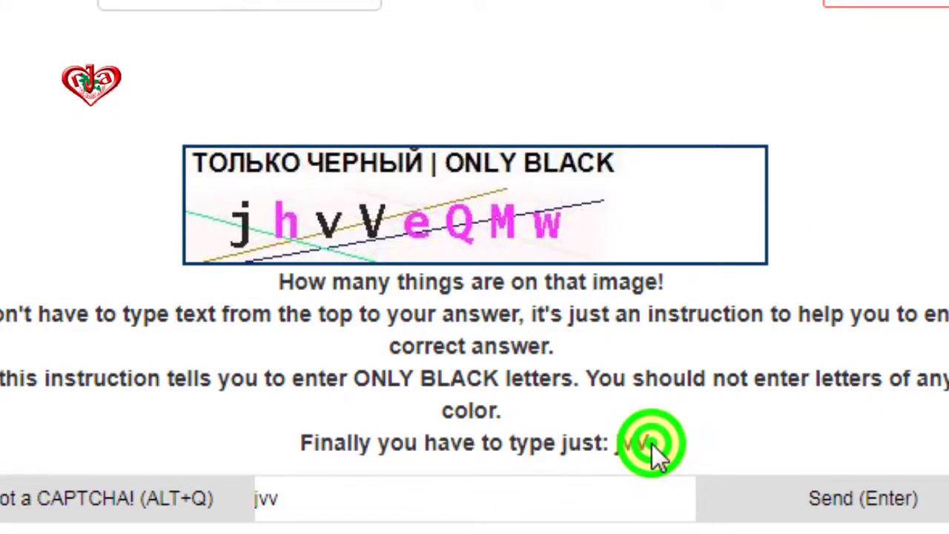
# Step: Correct the answer to 'jvV' by pasting the capital V from the hint
pyautogui.click(290, 503)
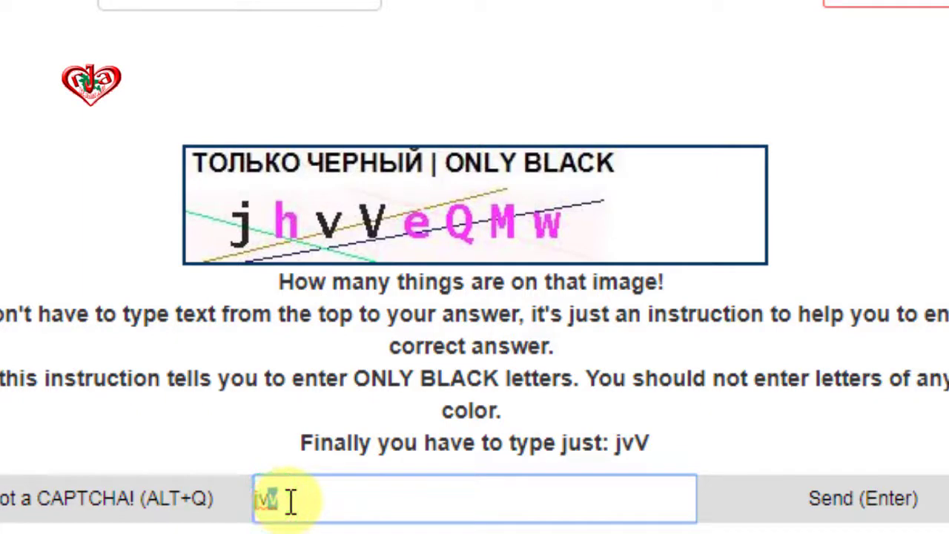
pyautogui.click(638, 447)
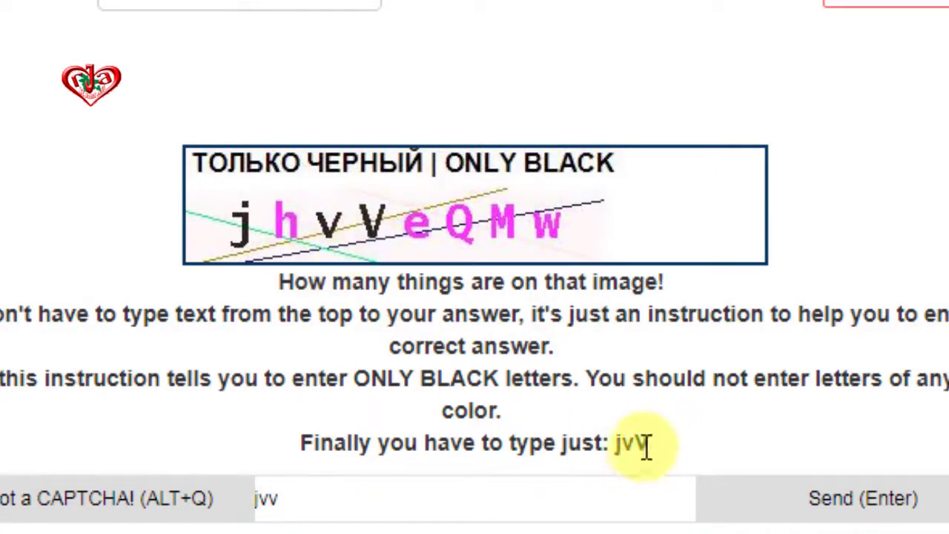
pyautogui.click(275, 502)
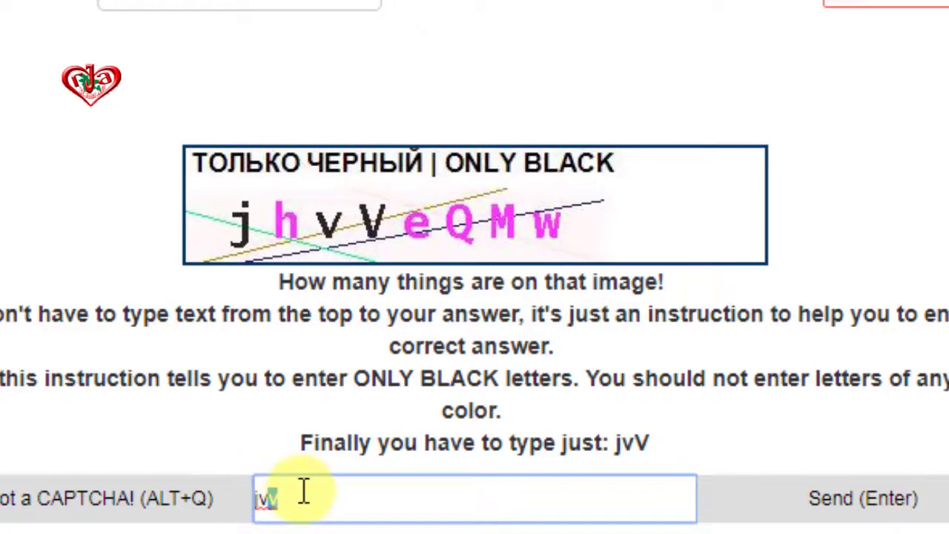
pyautogui.click(299, 500)
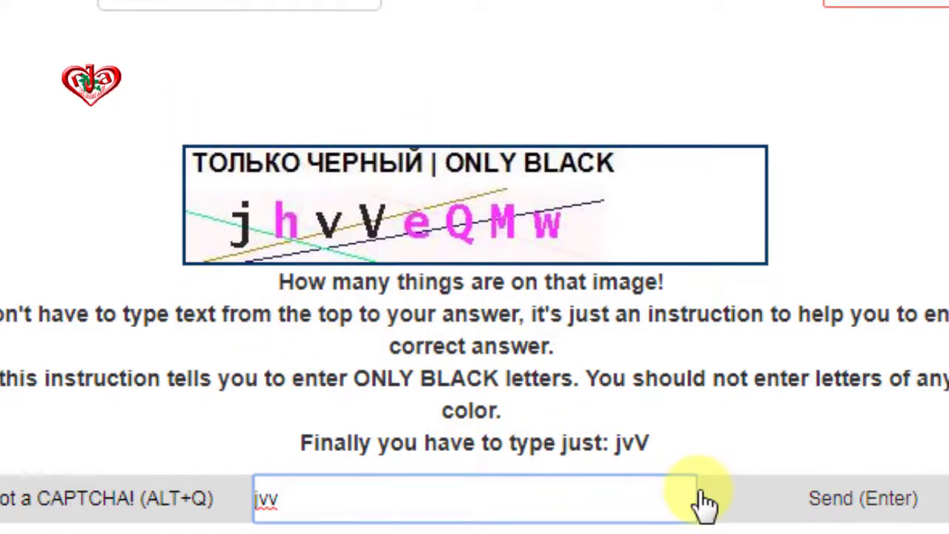
pyautogui.click(346, 505)
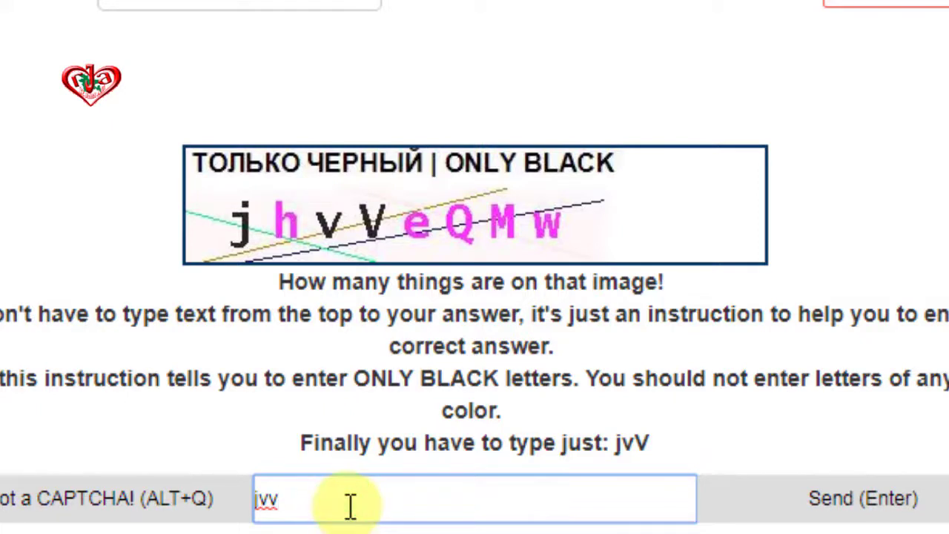
pyautogui.click(636, 441)
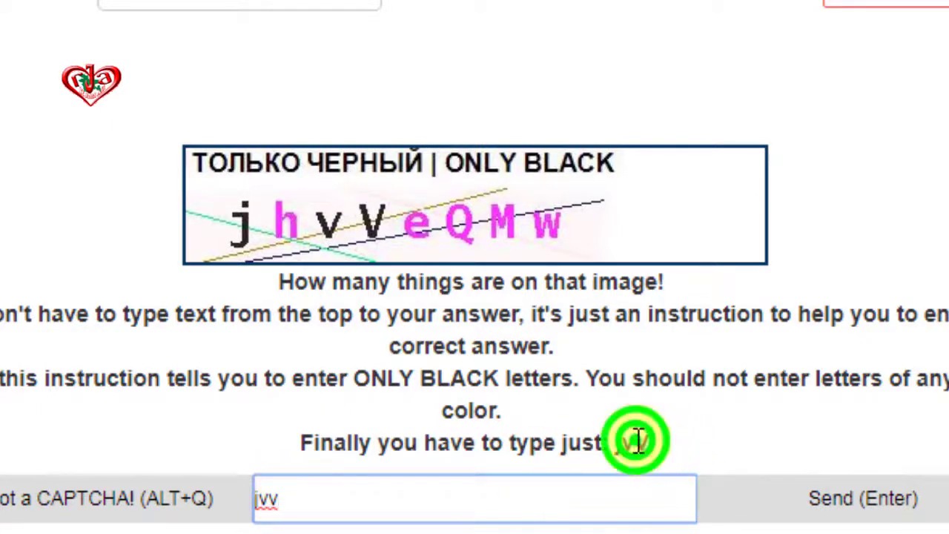
pyautogui.moveTo(636, 441); pyautogui.dragTo(649, 442)
pyautogui.hotkey('ctrl', 'c')
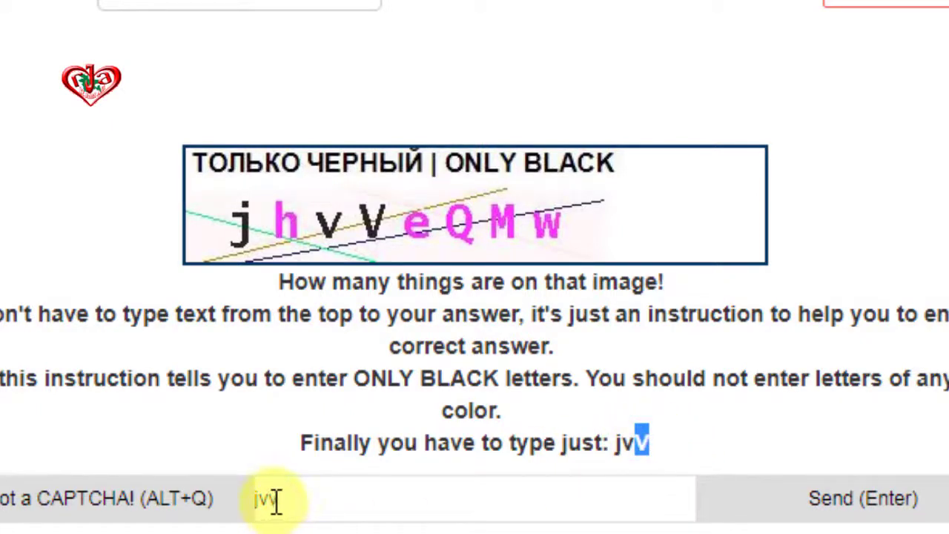
pyautogui.click(274, 501)
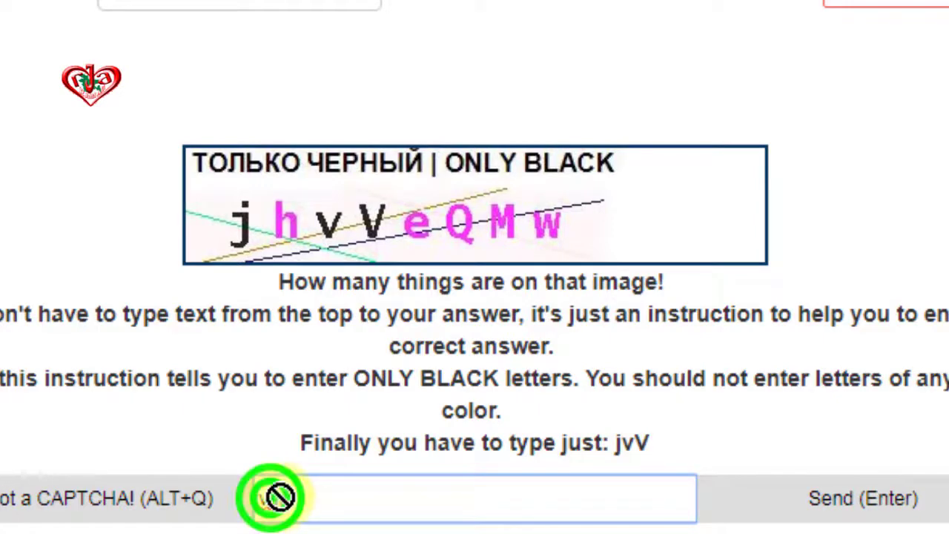
pyautogui.hotkey('ctrl', 'v')
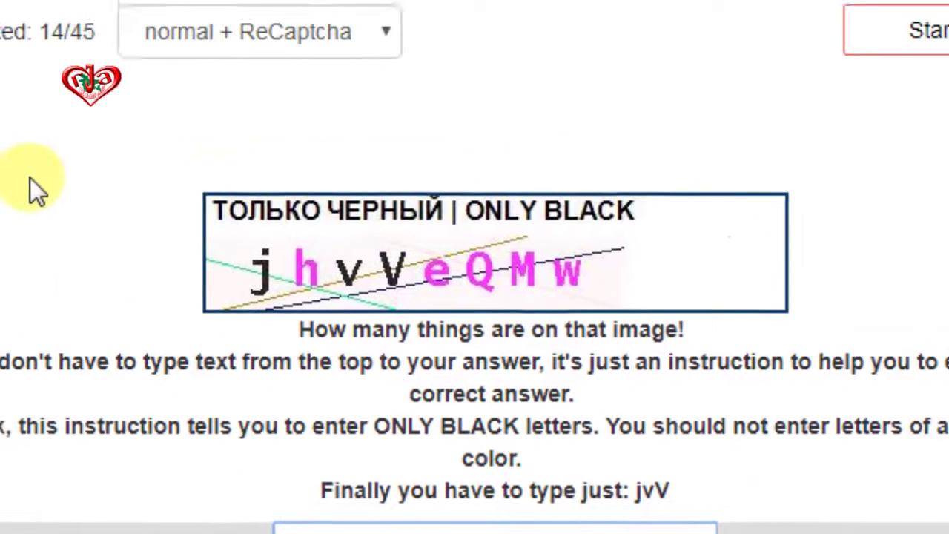
# Step: Submit 'jvV', bringing the completed count from 14/45 to 15/45
pyautogui.click(169, 321)
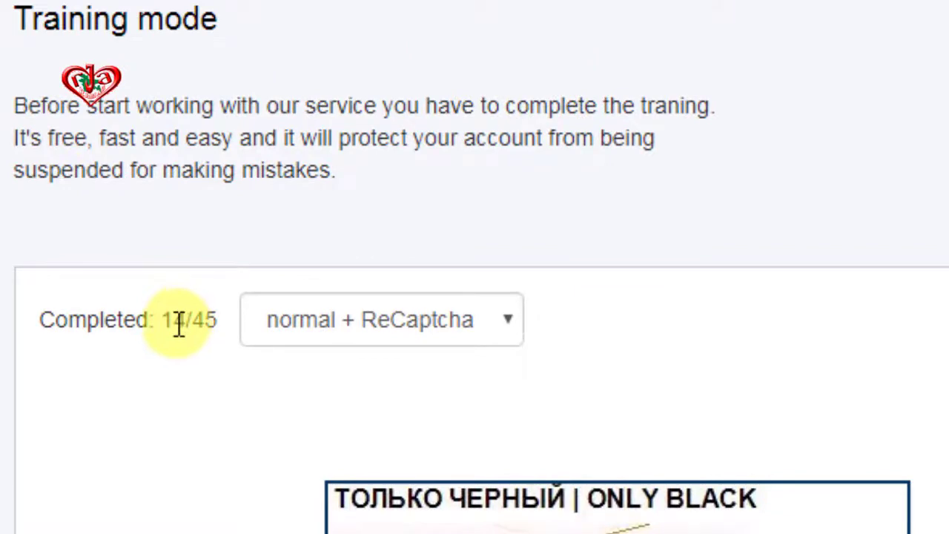
pyautogui.click(167, 321)
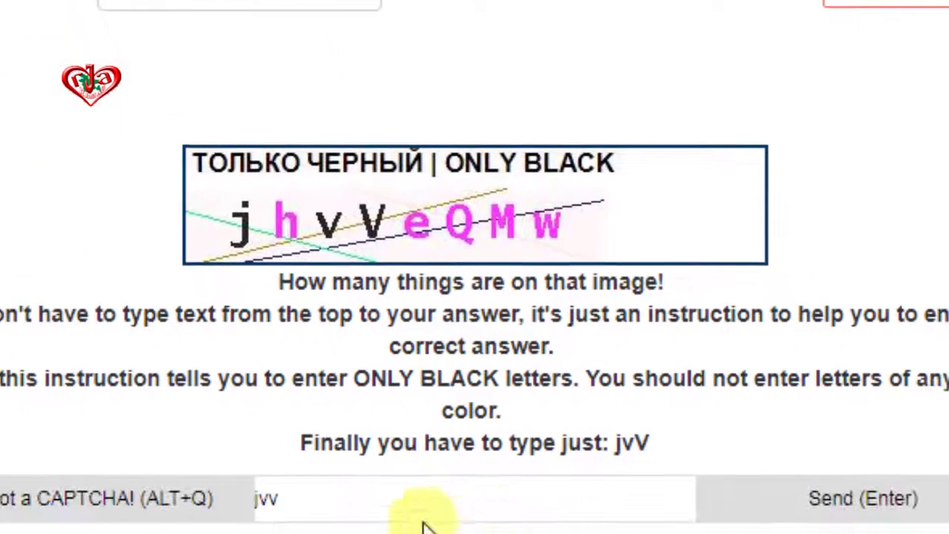
pyautogui.write('jvv')
pyautogui.click(398, 500)
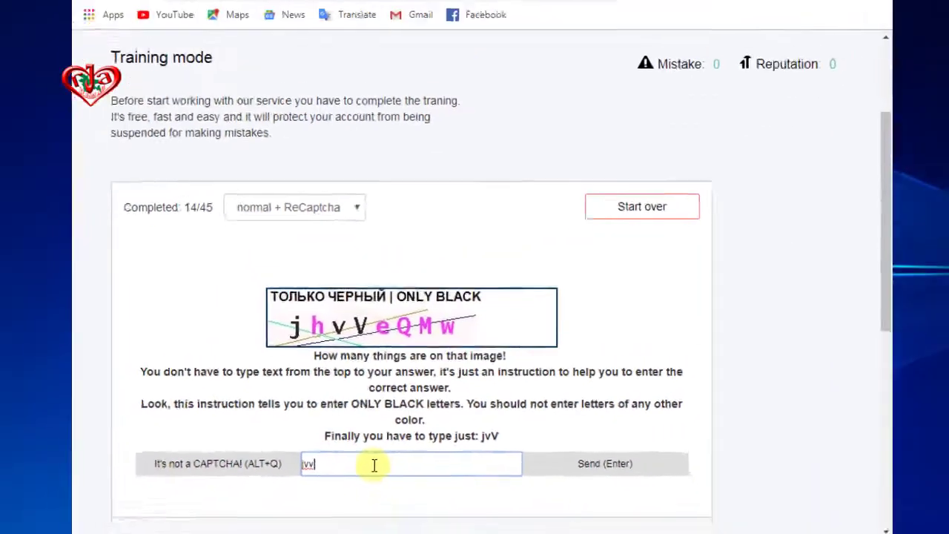
pyautogui.press('Return')
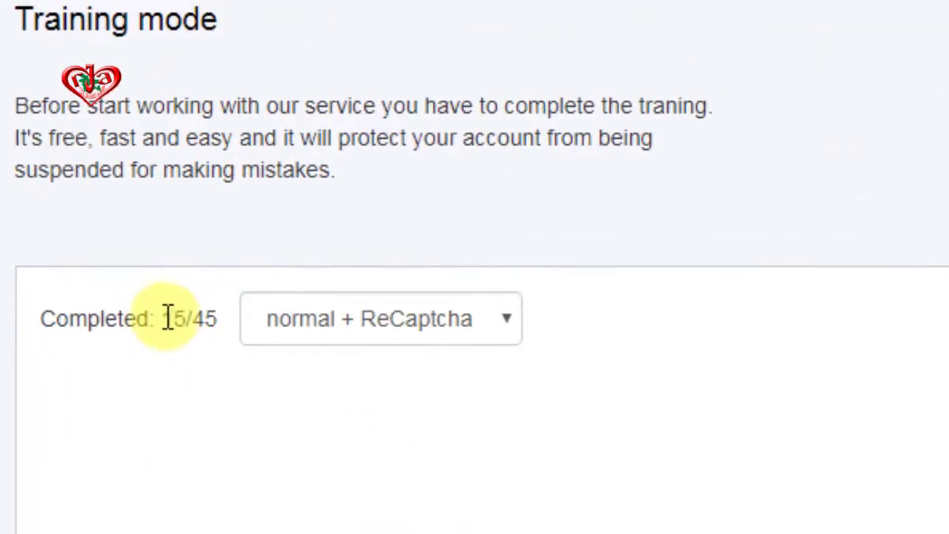
pyautogui.click(167, 325)
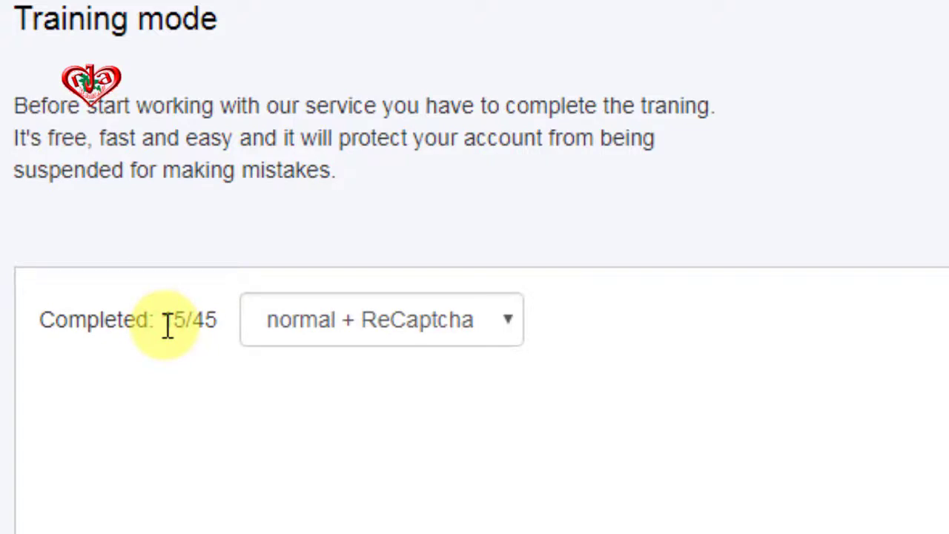
pyautogui.doubleClick(170, 324)
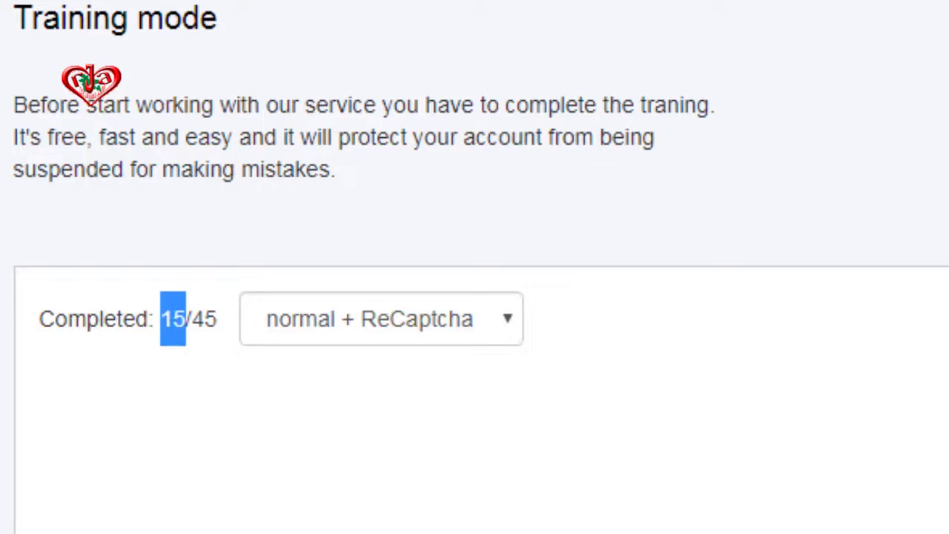
pyautogui.click(343, 366)
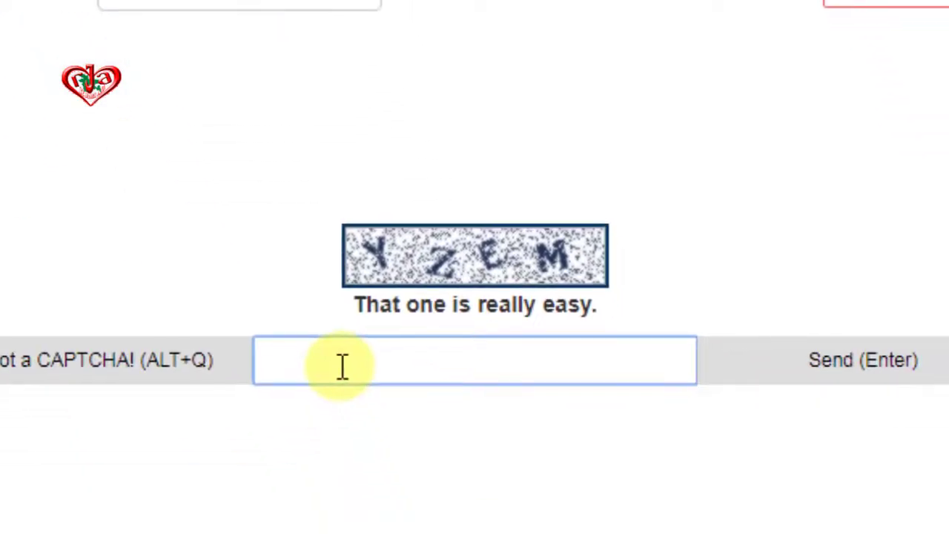
# Step: Type 'yzem', double-check it, and send it as the noisy-letter answer
pyautogui.write('yzem')
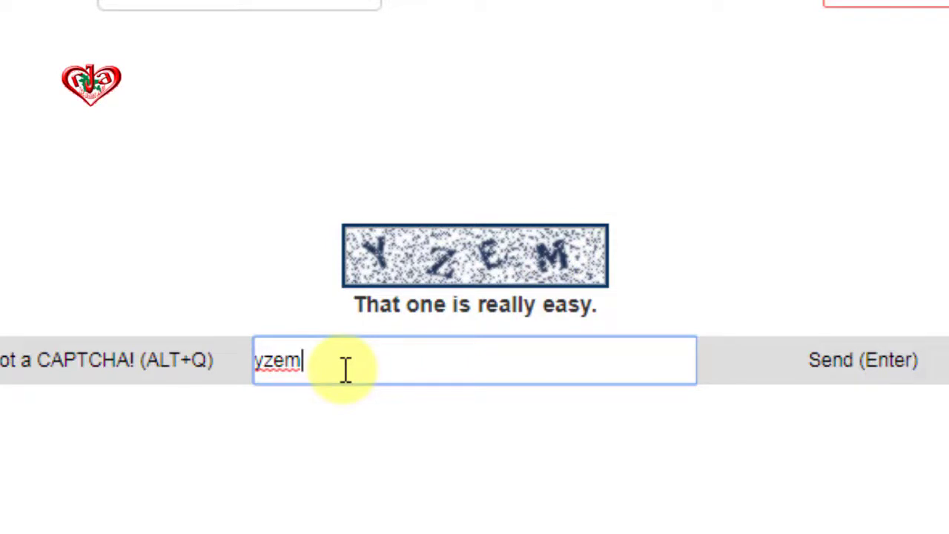
pyautogui.moveTo(345, 369); pyautogui.dragTo(230, 377)
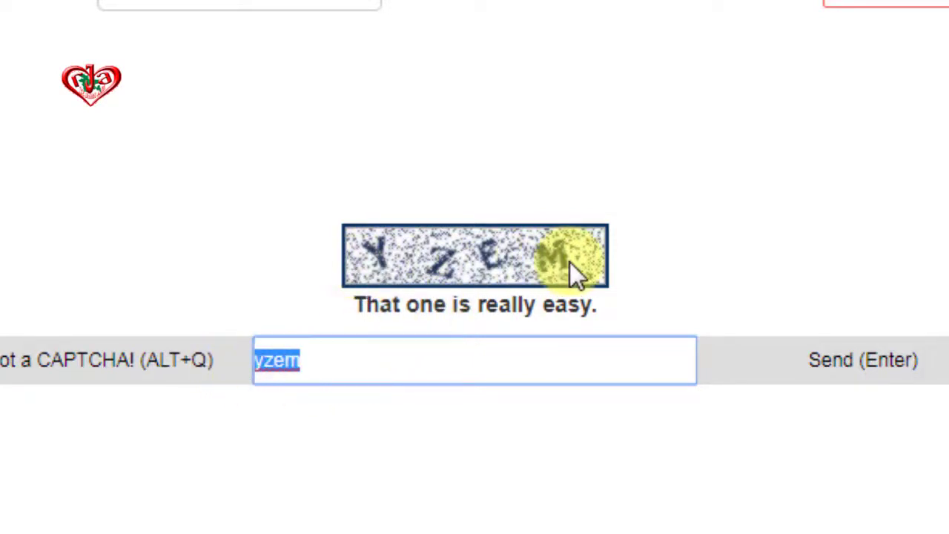
pyautogui.click(328, 364)
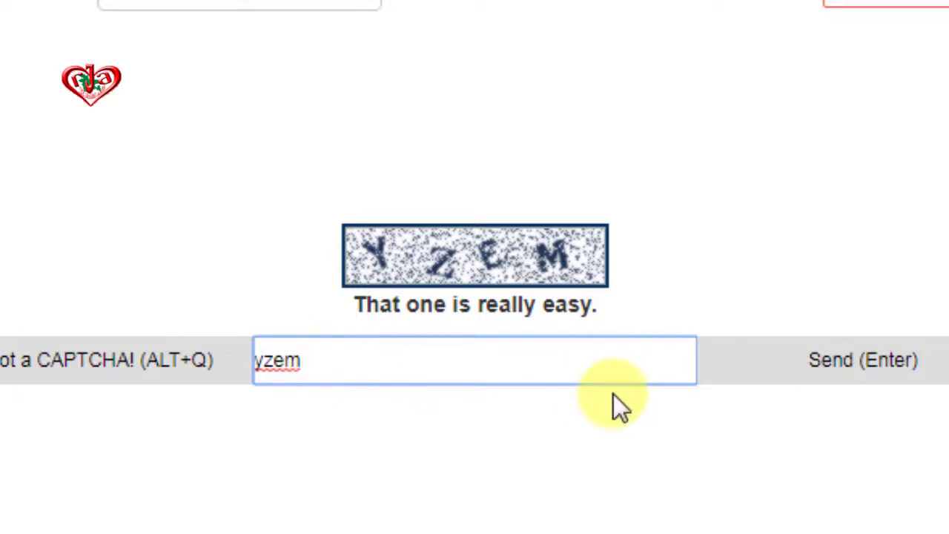
pyautogui.click(361, 364)
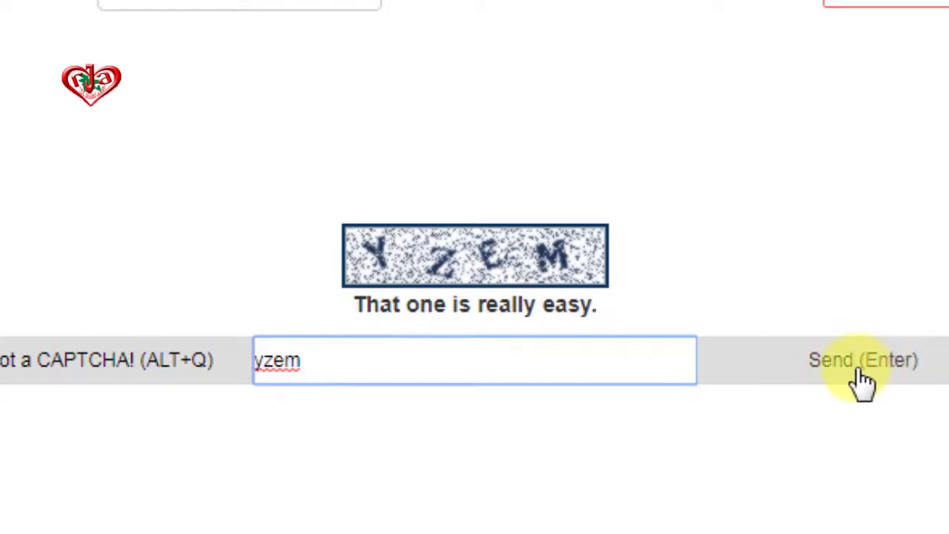
pyautogui.click(419, 371)
pyautogui.press('Return')
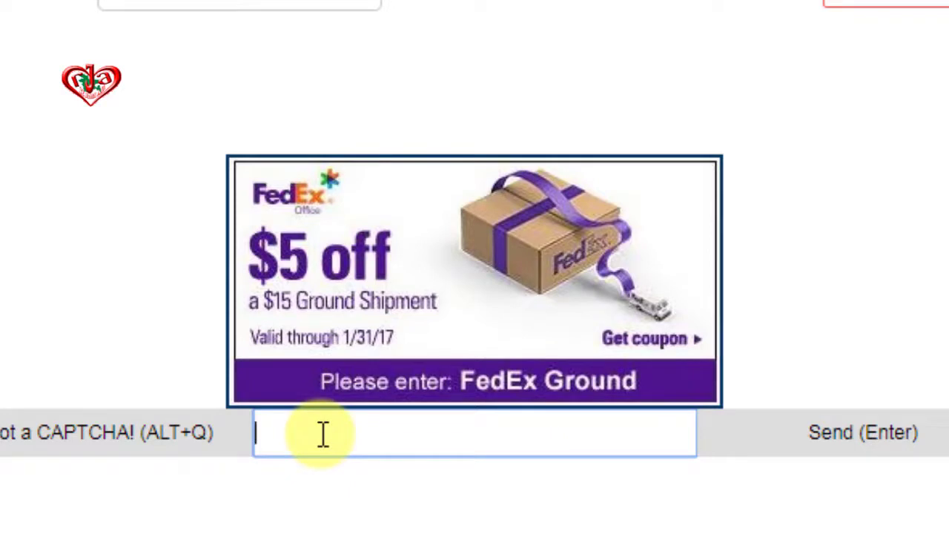
# Step: Submit 'fedex ground' as the answer to the FedEx ad captcha
pyautogui.write('fedex gro')
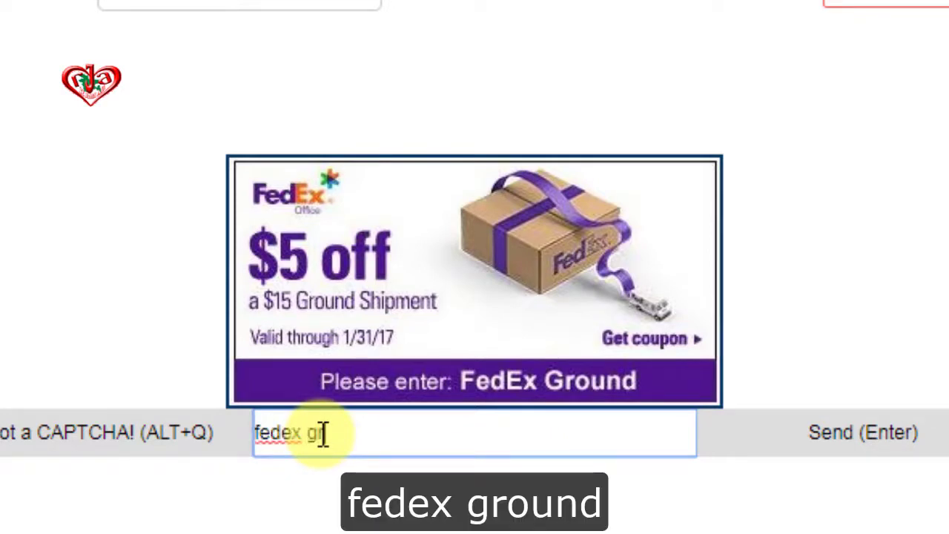
pyautogui.write('un')
pyautogui.write('d')
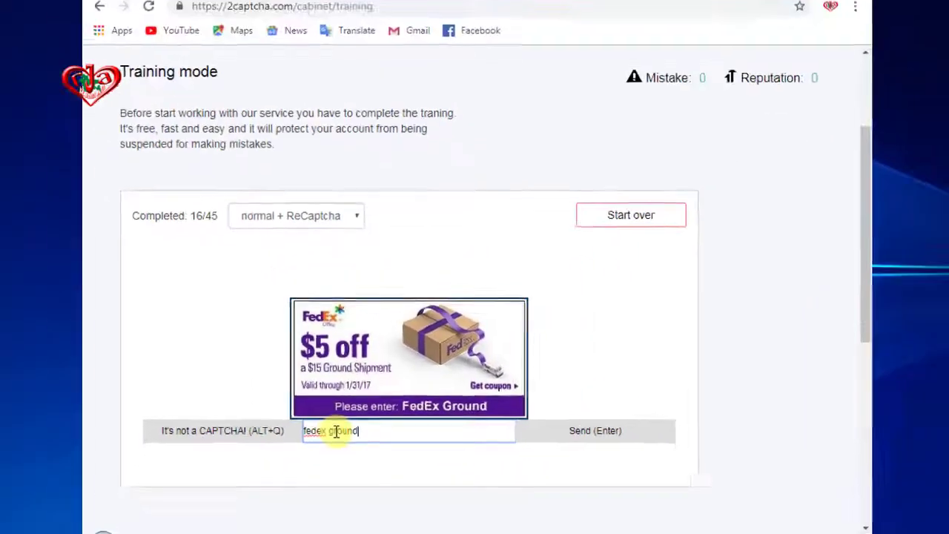
pyautogui.press('Return')
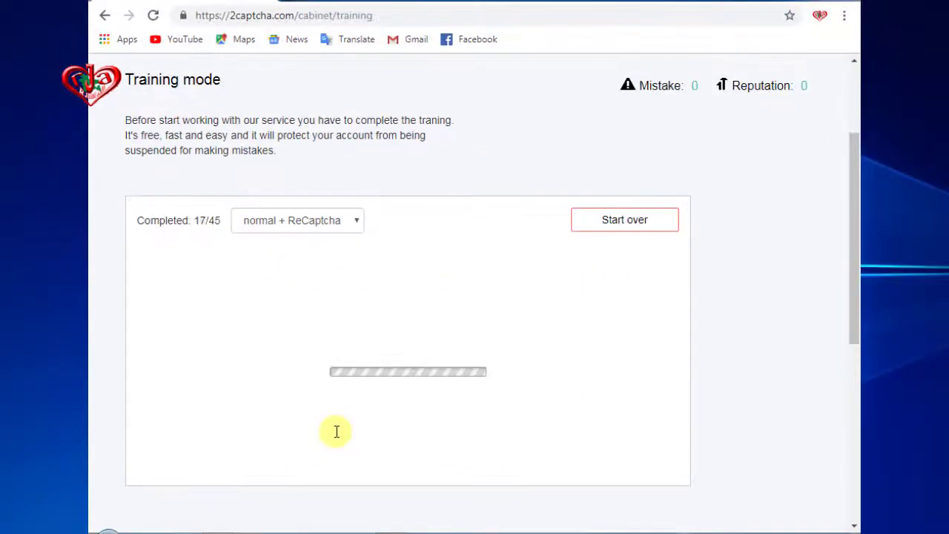
# Step: Read the 'Select a house' instructions and study the nine-image grid
pyautogui.click(201, 224)
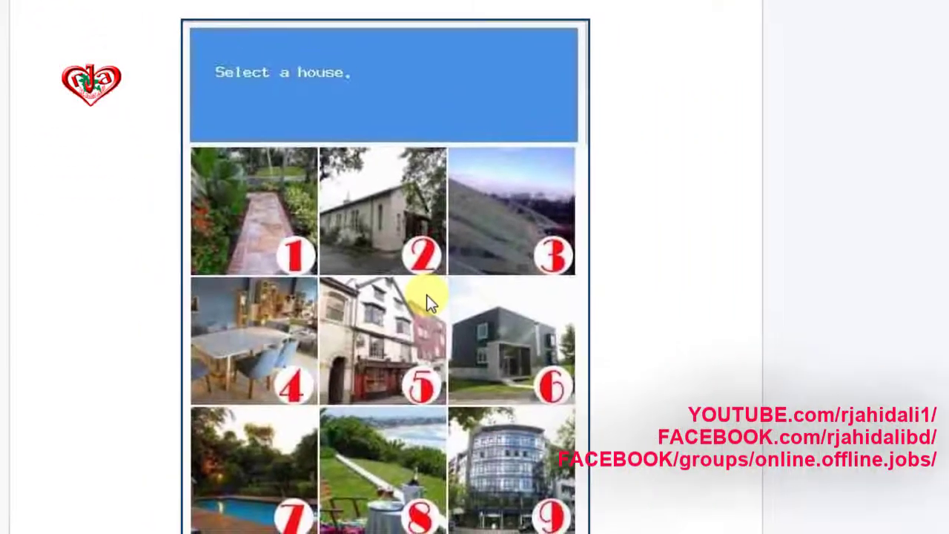
pyautogui.click(482, 97)
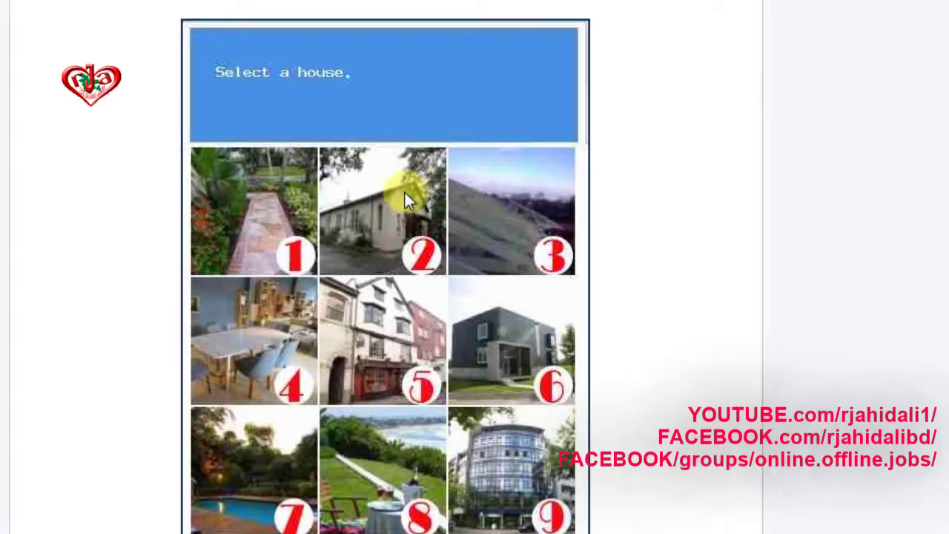
pyautogui.scroll(-3, 405, 194)
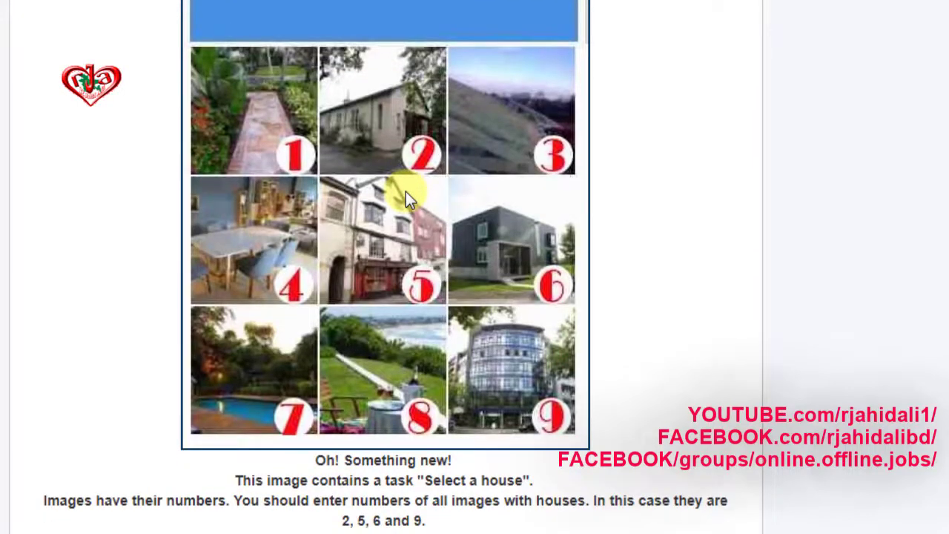
pyautogui.scroll(-6, 406, 192)
pyautogui.scroll(-1, 349, 181)
pyautogui.scroll(1, 349, 180)
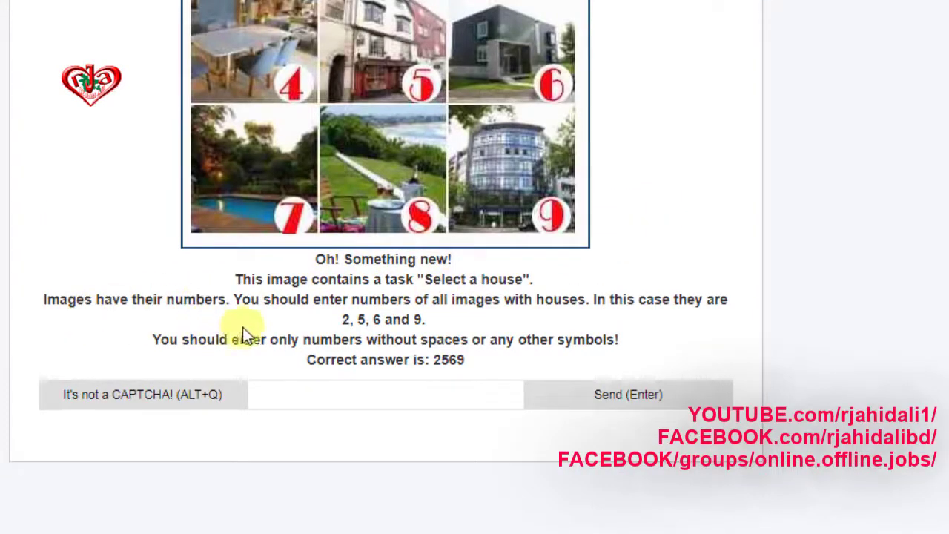
pyautogui.scroll(2, 422, 220)
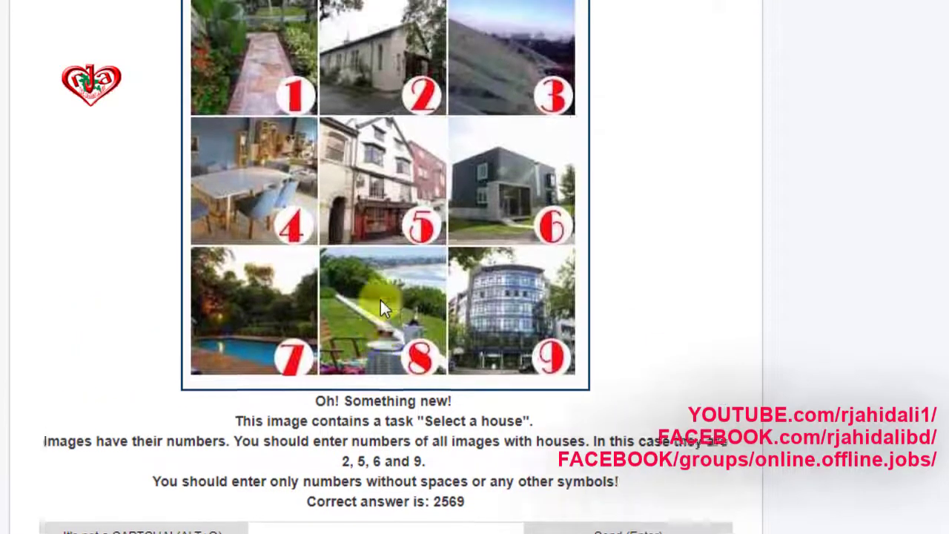
pyautogui.scroll(5, 381, 307)
pyautogui.scroll(-1, 356, 270)
pyautogui.scroll(-3, 391, 257)
pyautogui.scroll(2, 388, 138)
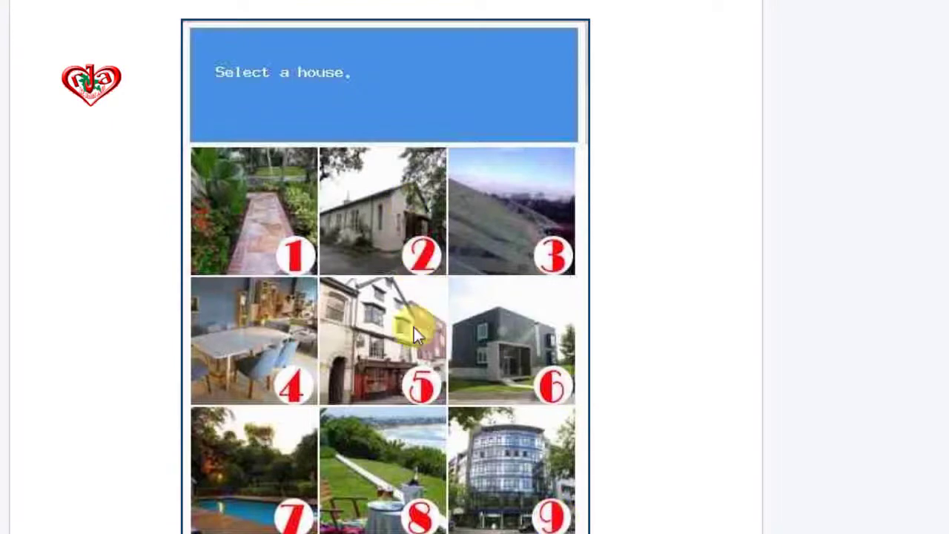
pyautogui.scroll(-1, 536, 381)
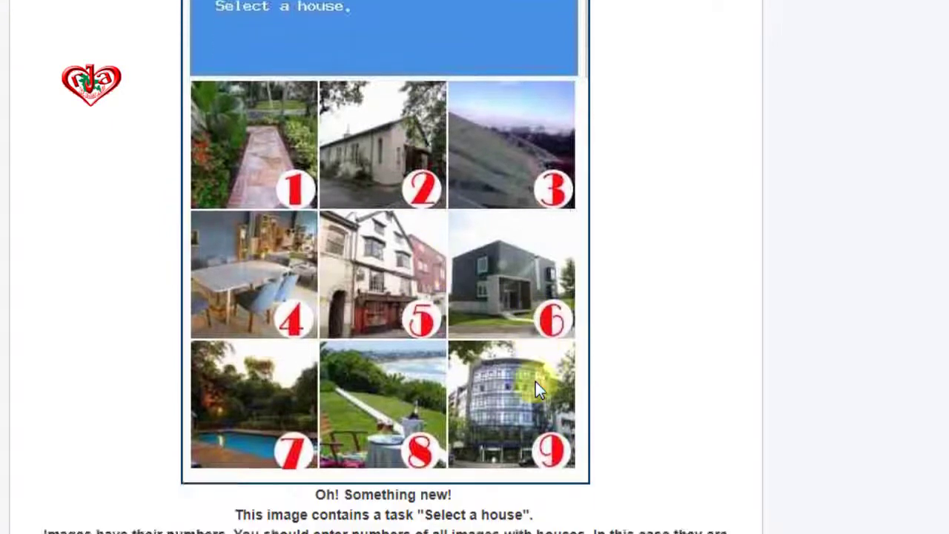
pyautogui.scroll(-3, 445, 415)
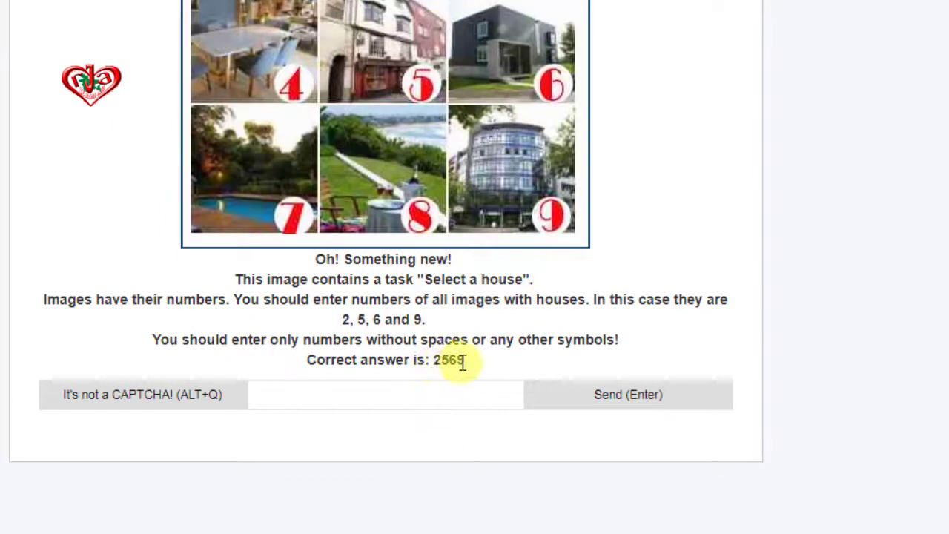
# Step: Enter 2569, the house tile numbers, in the answer field
pyautogui.click(327, 395)
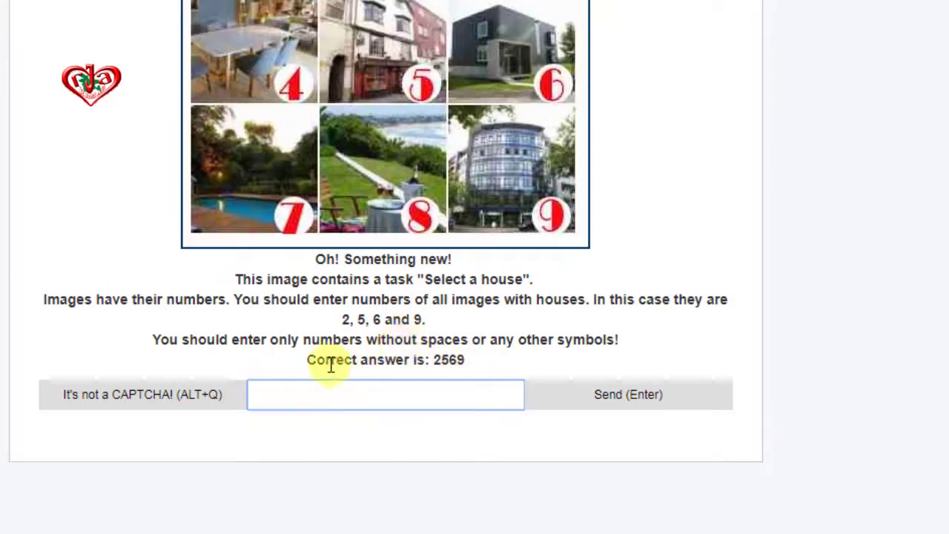
pyautogui.moveTo(329, 361); pyautogui.dragTo(455, 360)
pyautogui.click(460, 358)
pyautogui.scroll(2, 445, 275)
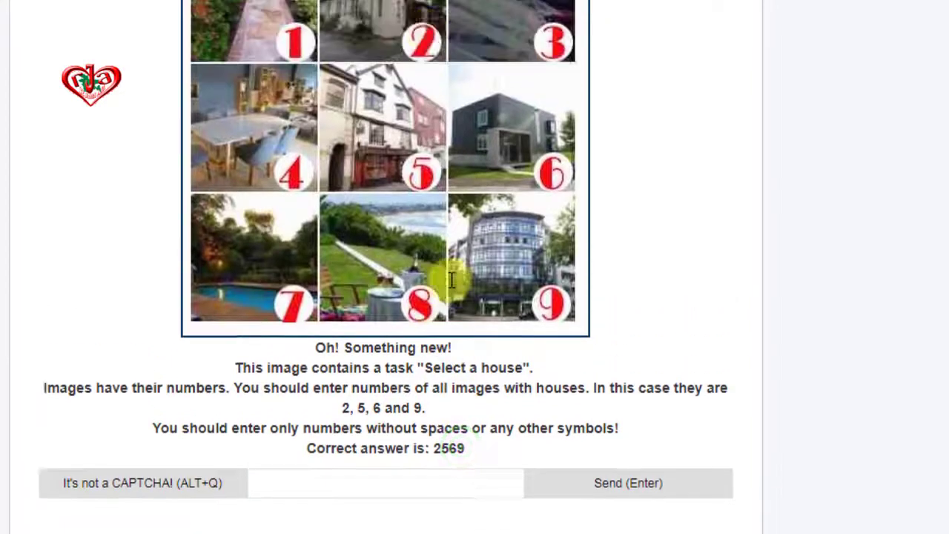
pyautogui.scroll(3, 406, 104)
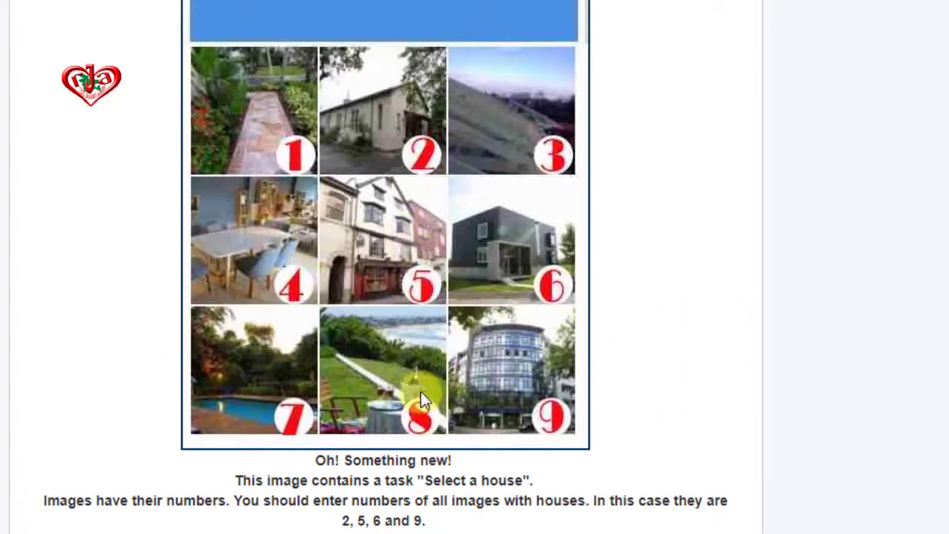
pyautogui.scroll(-3, 421, 393)
pyautogui.click(256, 498)
pyautogui.write('25')
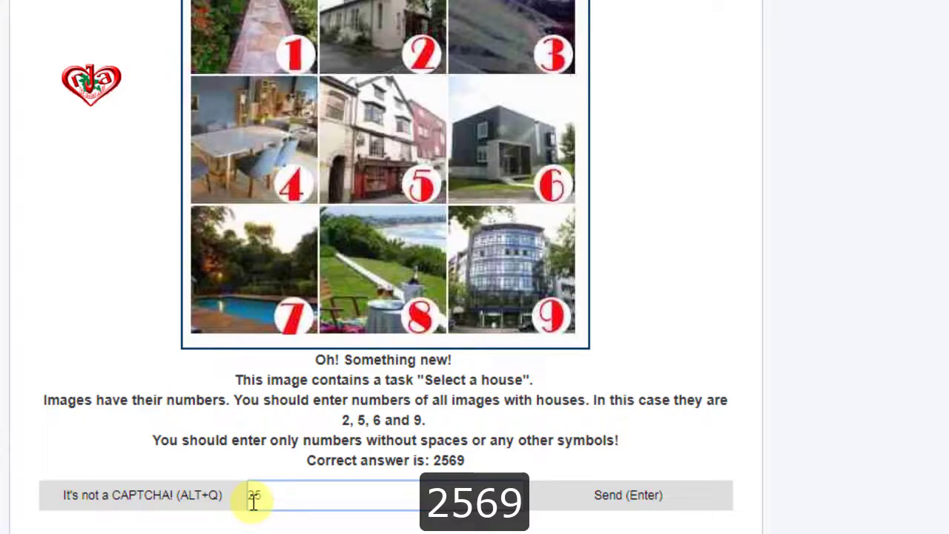
pyautogui.write('69')
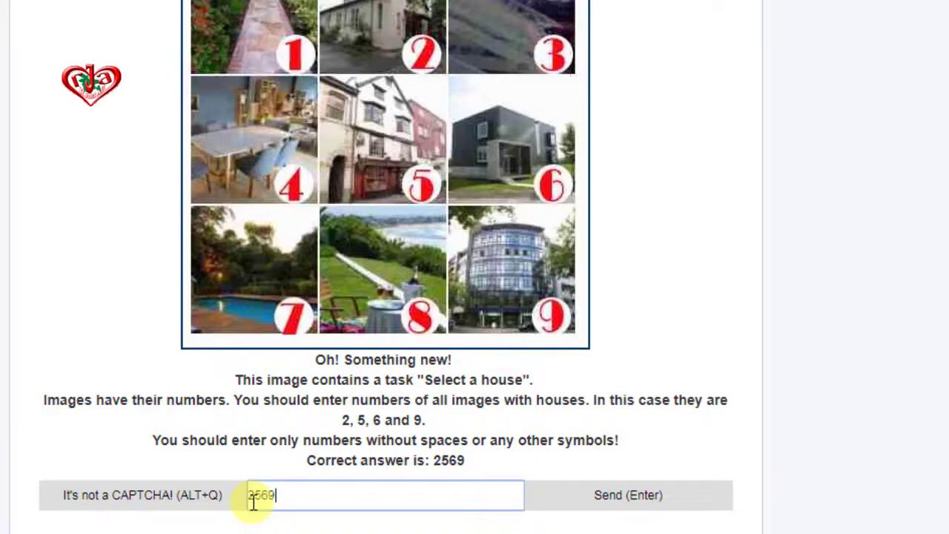
pyautogui.scroll(1, 252, 502)
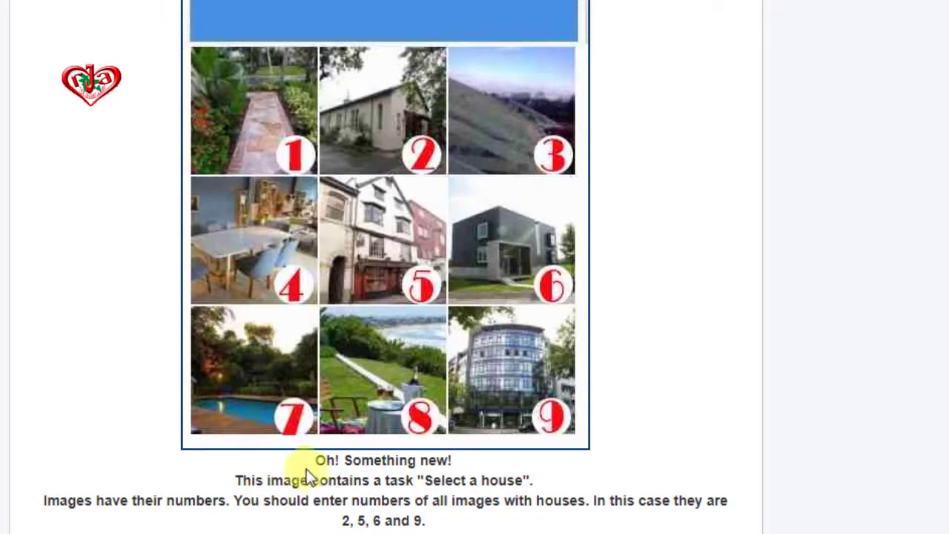
pyautogui.scroll(1, 313, 470)
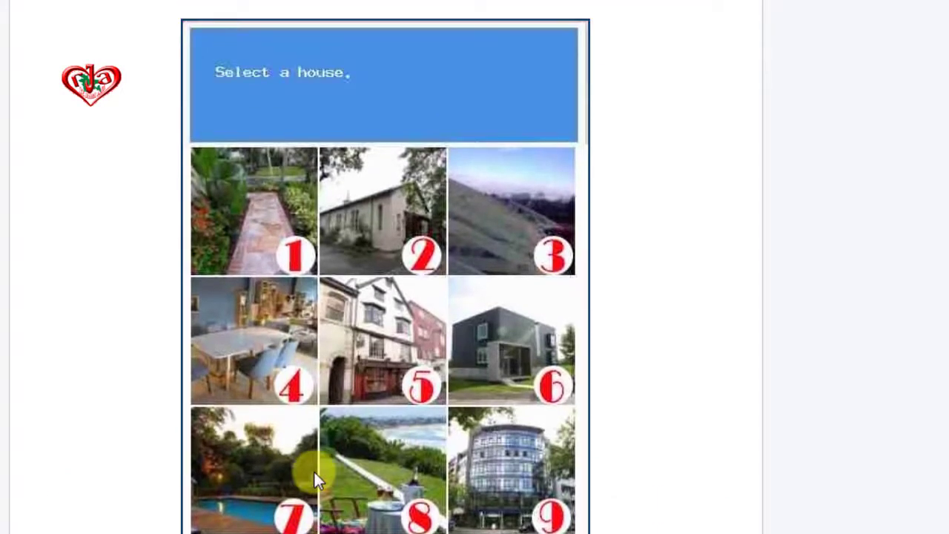
pyautogui.scroll(1, 313, 470)
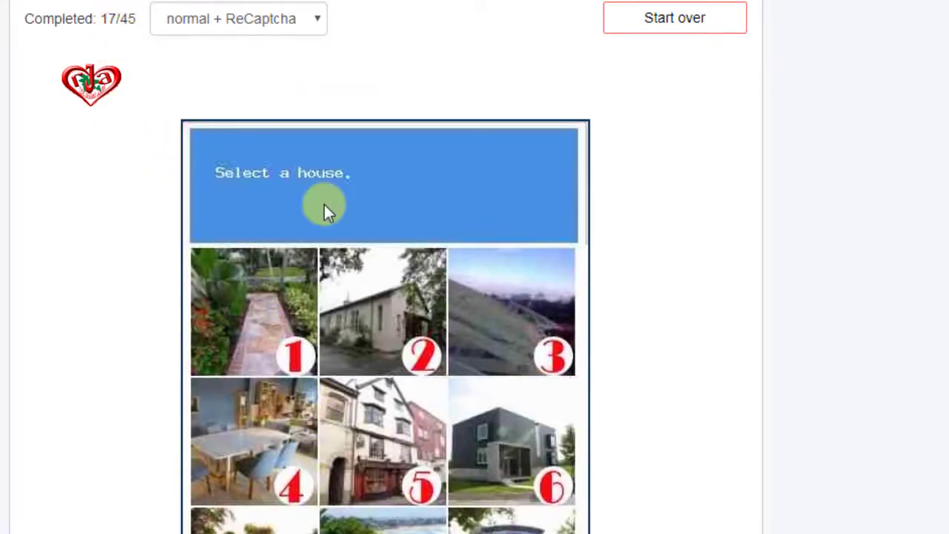
# Step: Submit 2569 for the house captcha and review the store-front image grid
pyautogui.press('Return')
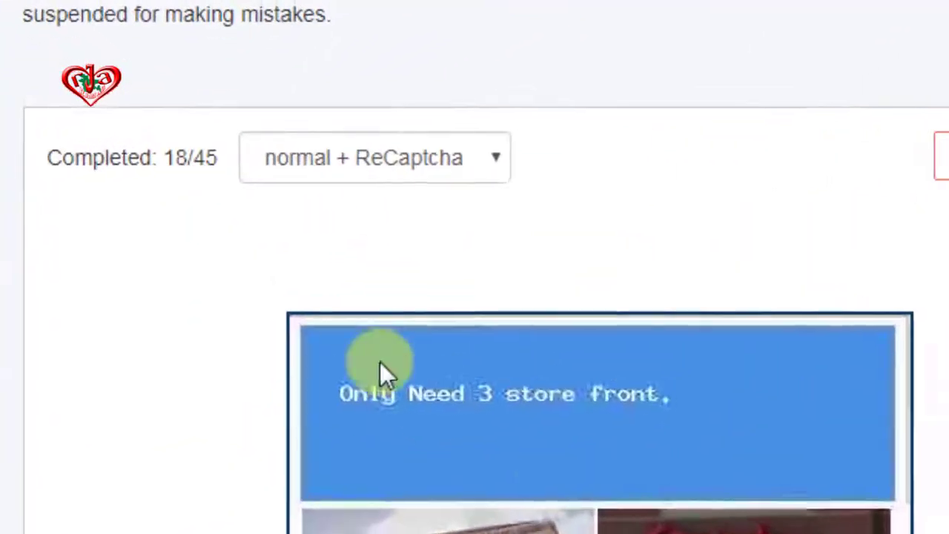
pyautogui.scroll(-4, 596, 528)
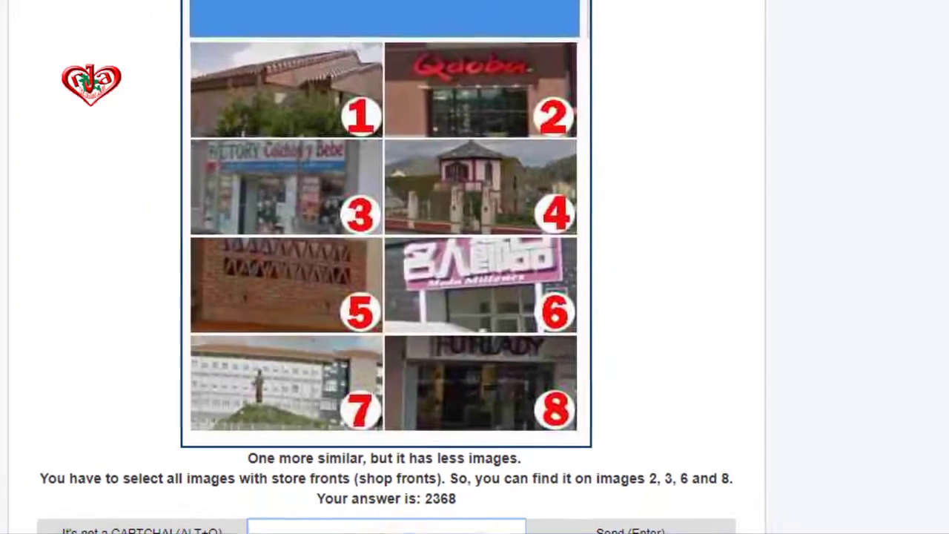
pyautogui.scroll(-3, 529, 408)
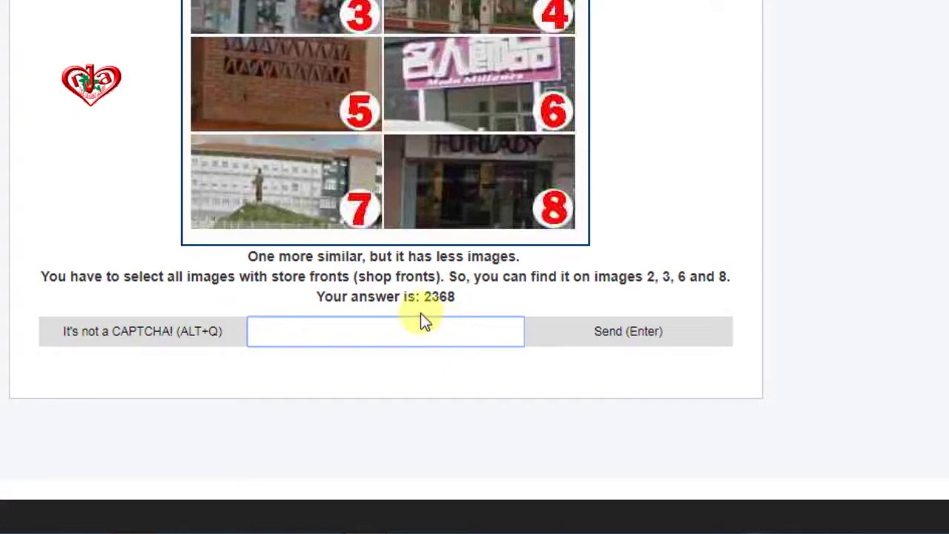
pyautogui.scroll(2, 353, 259)
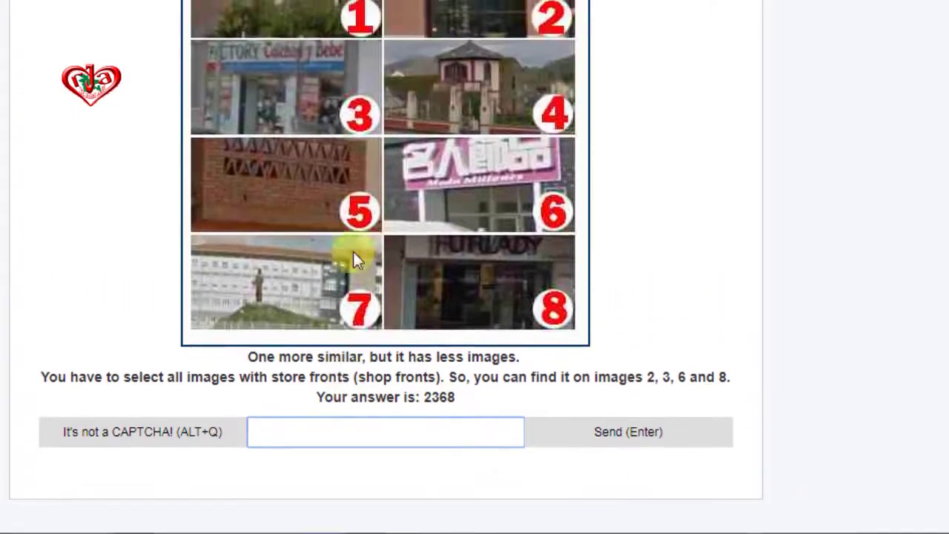
pyautogui.scroll(4, 375, 330)
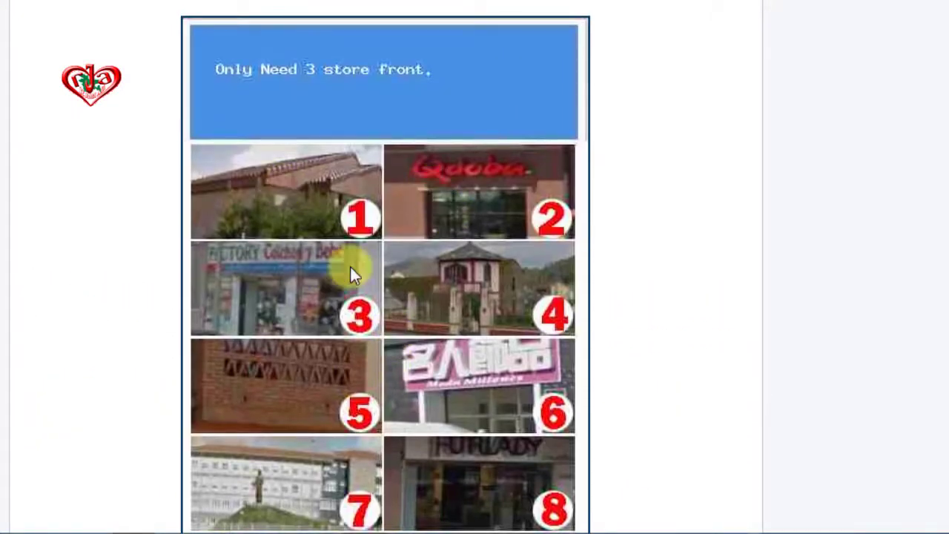
pyautogui.scroll(-6, 447, 359)
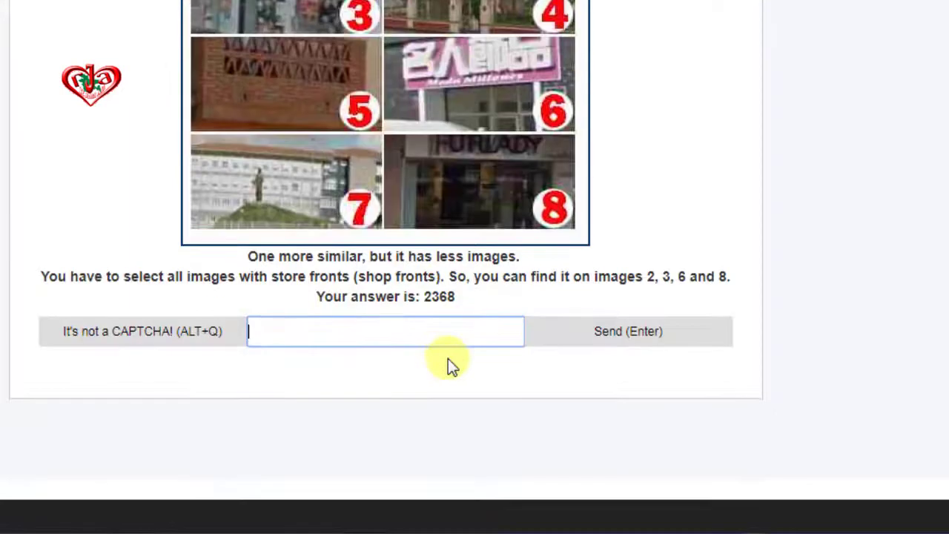
# Step: Enter 2368 as the store-front tiles 2, 3, 6 and 8
pyautogui.moveTo(349, 296); pyautogui.dragTo(447, 297)
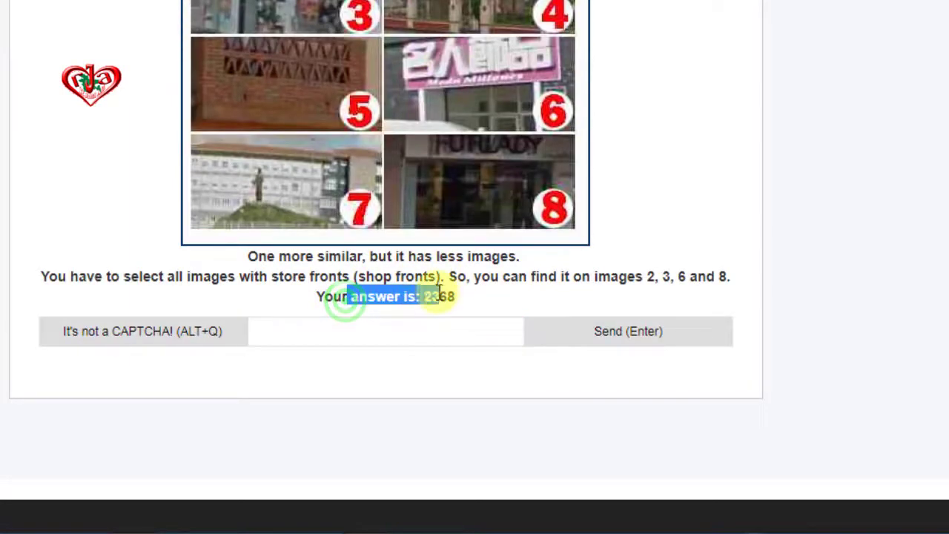
pyautogui.scroll(2, 370, 421)
pyautogui.click(322, 432)
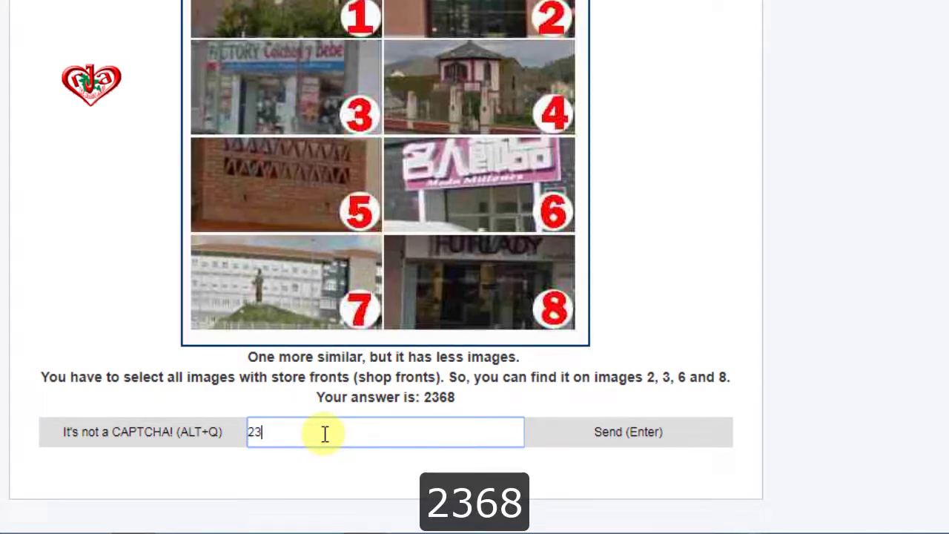
pyautogui.write('68')
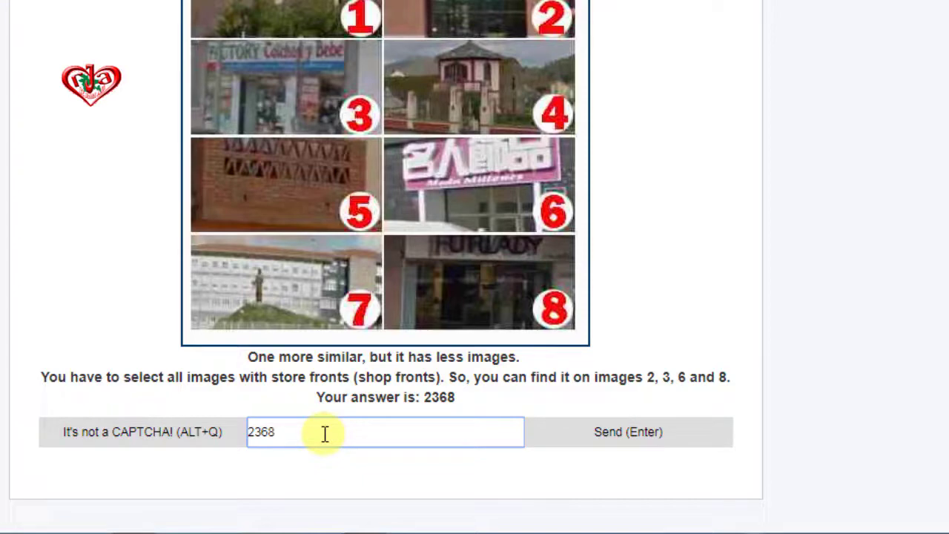
pyautogui.scroll(2, 356, 413)
# Step: Answer the text captcha with 'Give and take' and submit it
pyautogui.scroll(2, 357, 412)
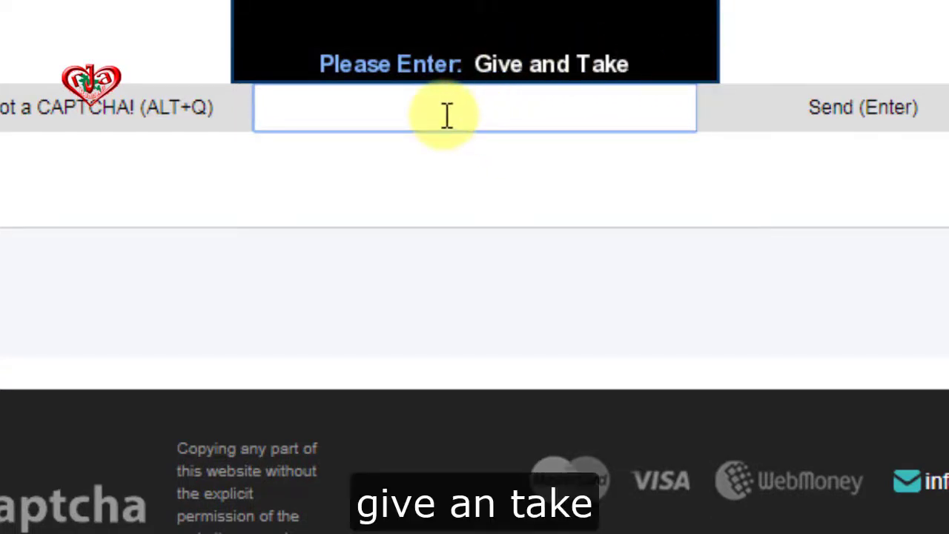
pyautogui.write('Give')
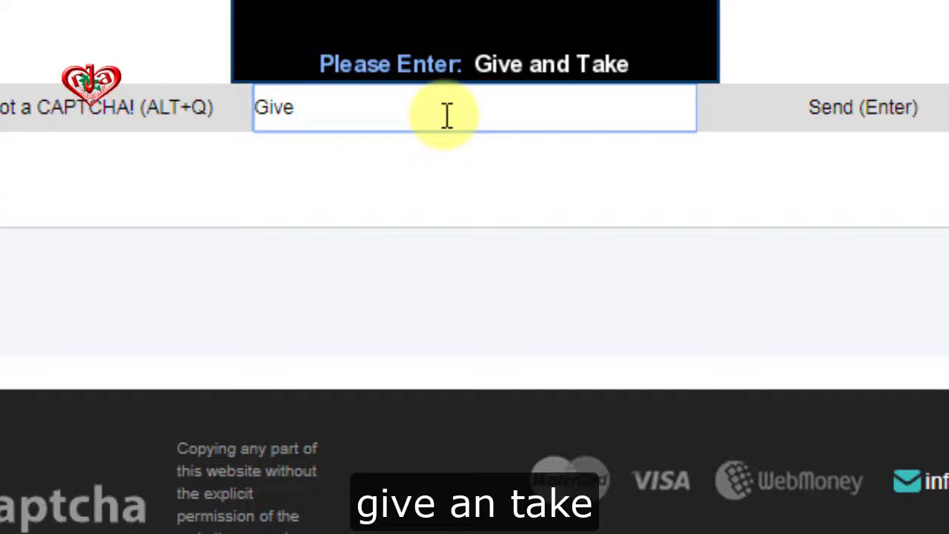
pyautogui.write('d ta')
pyautogui.write('ke')
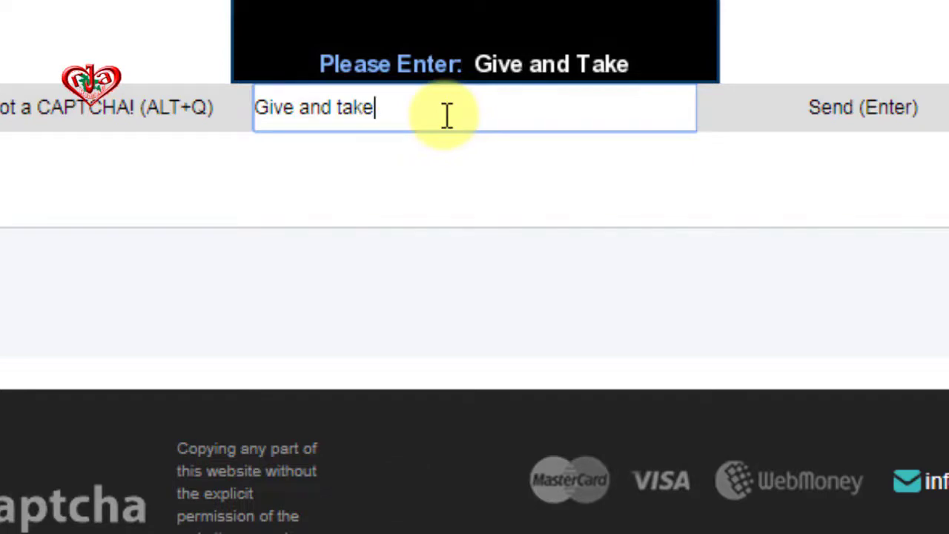
pyautogui.press('Return')
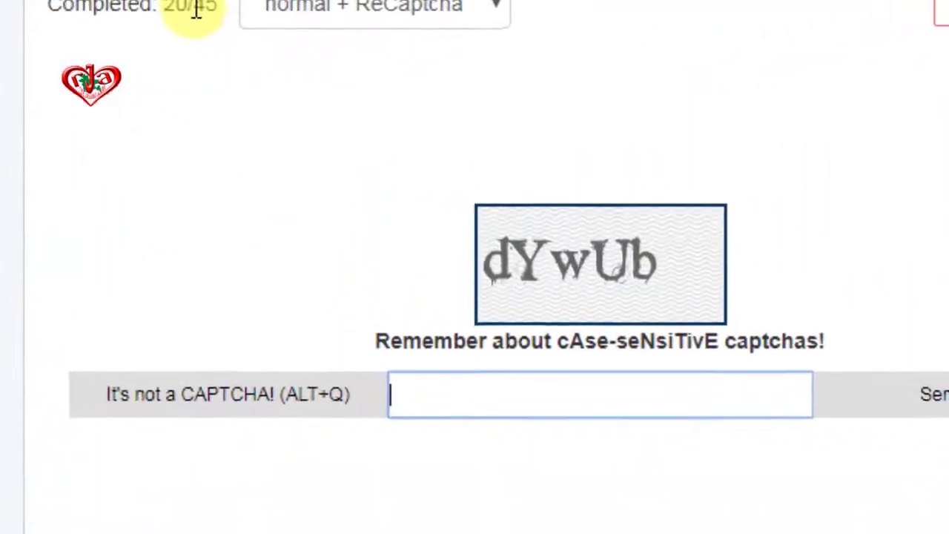
# Step: Submit 'dywub' as the answer to the case-sensitive dYwUb captcha
pyautogui.click(351, 68)
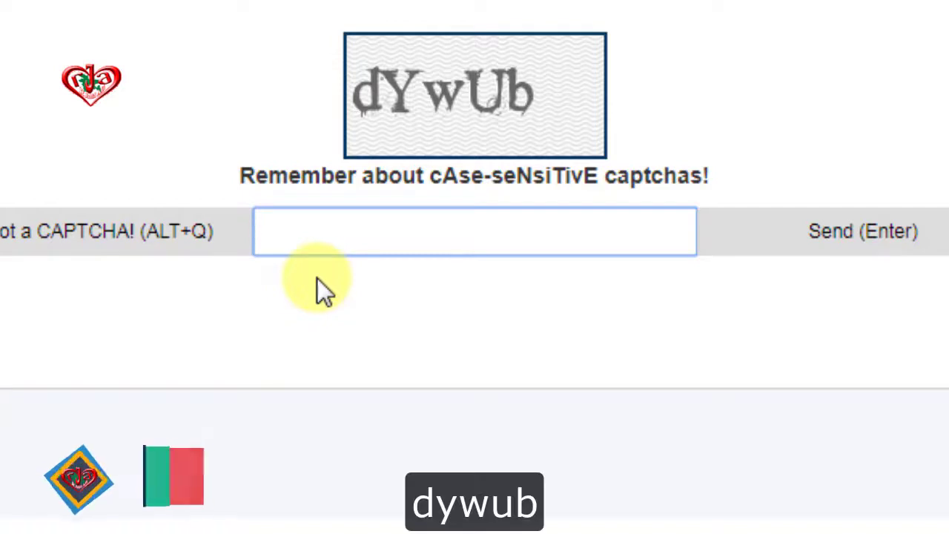
pyautogui.write('d')
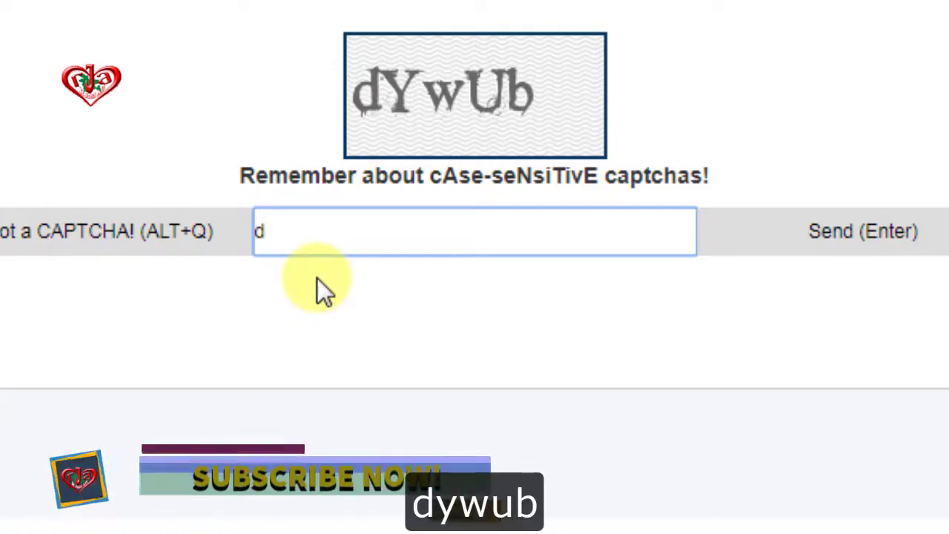
pyautogui.write('ywub')
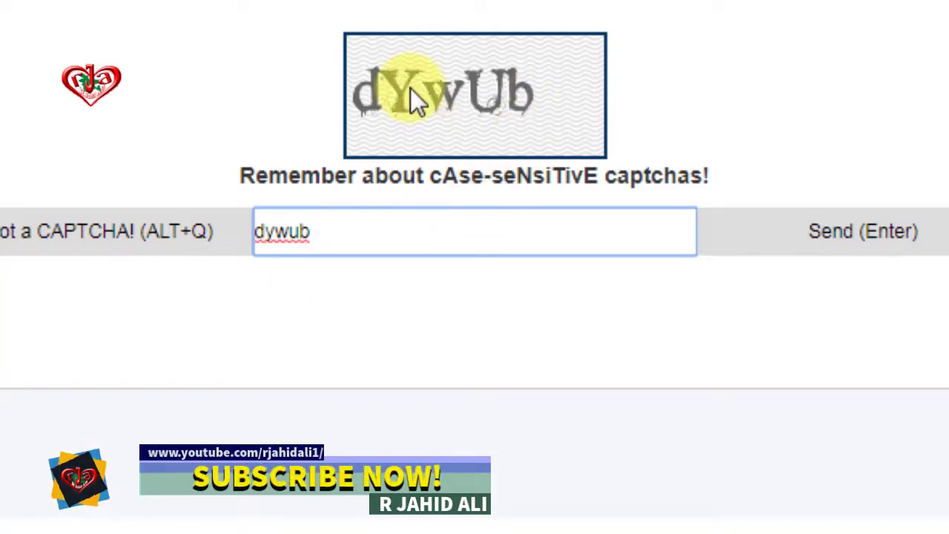
pyautogui.click(519, 235)
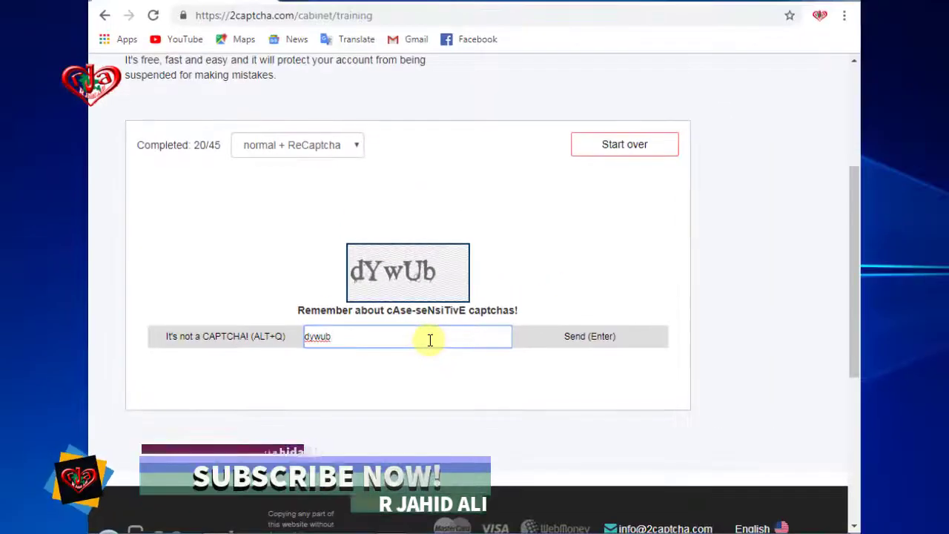
pyautogui.press('Return')
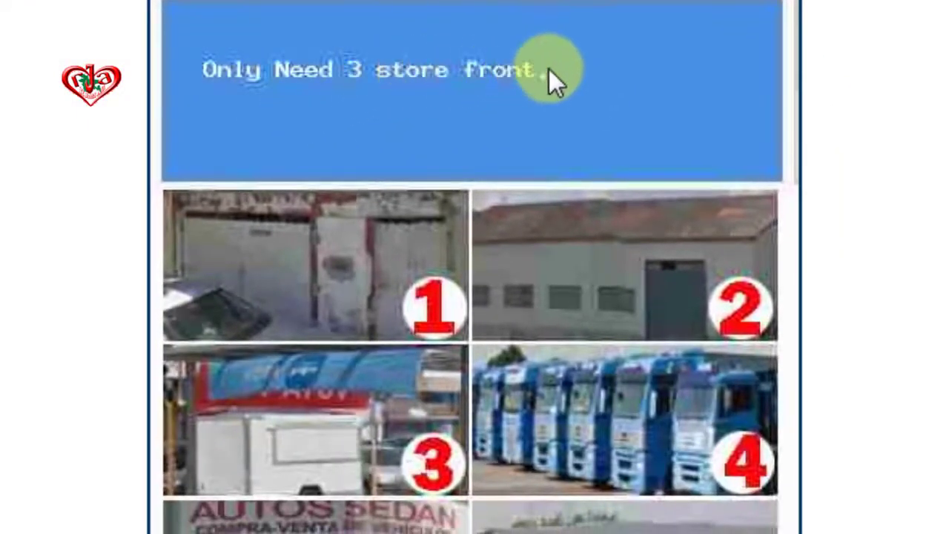
# Step: Enter 3578 as the store-front tiles for the 'Only Need 3 store front' grid
pyautogui.moveTo(549, 69); pyautogui.dragTo(484, 84)
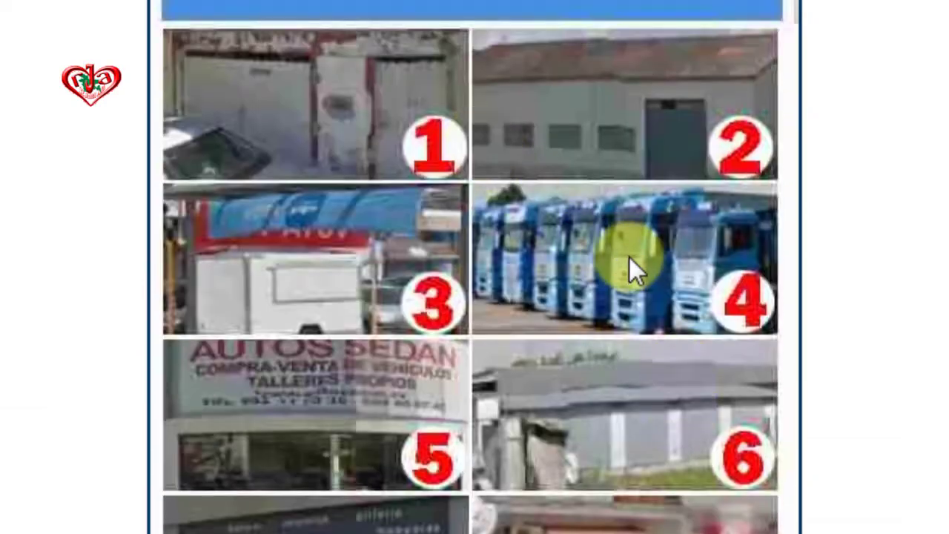
pyautogui.scroll(-2, 627, 255)
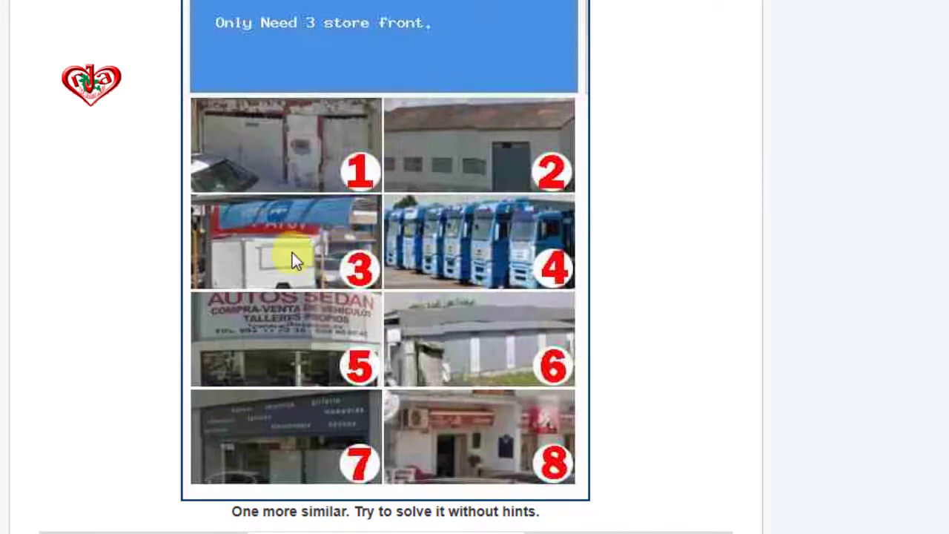
pyautogui.scroll(-2, 345, 344)
pyautogui.click(287, 443)
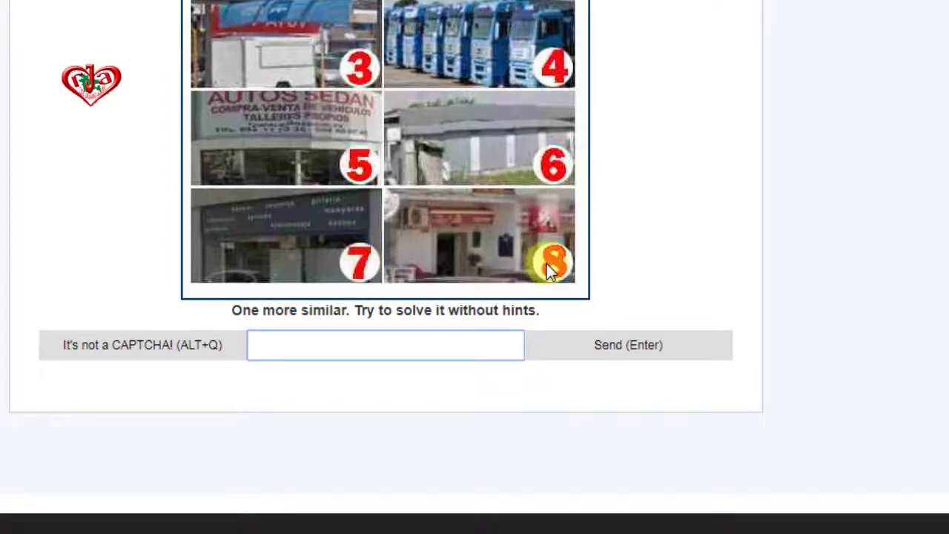
pyautogui.click(325, 347)
pyautogui.write('3578')
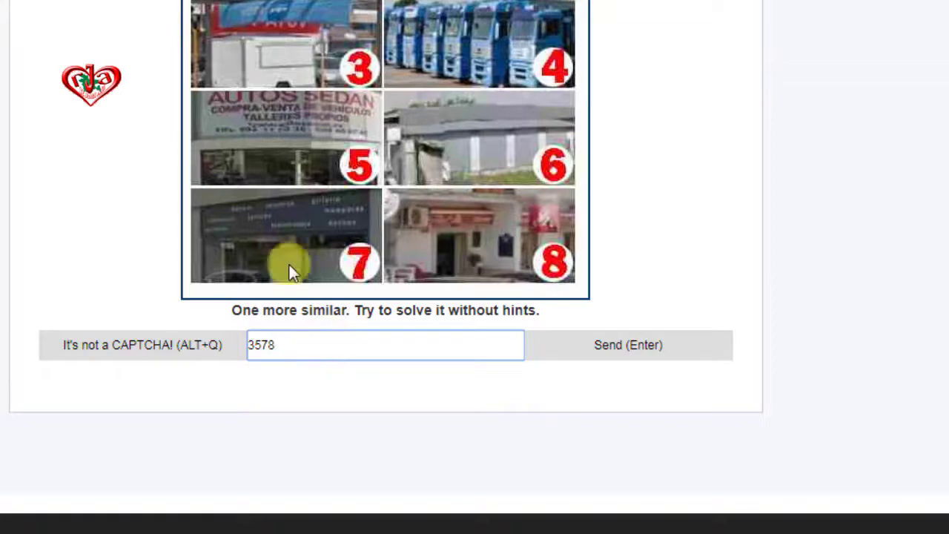
pyautogui.scroll(1, 400, 358)
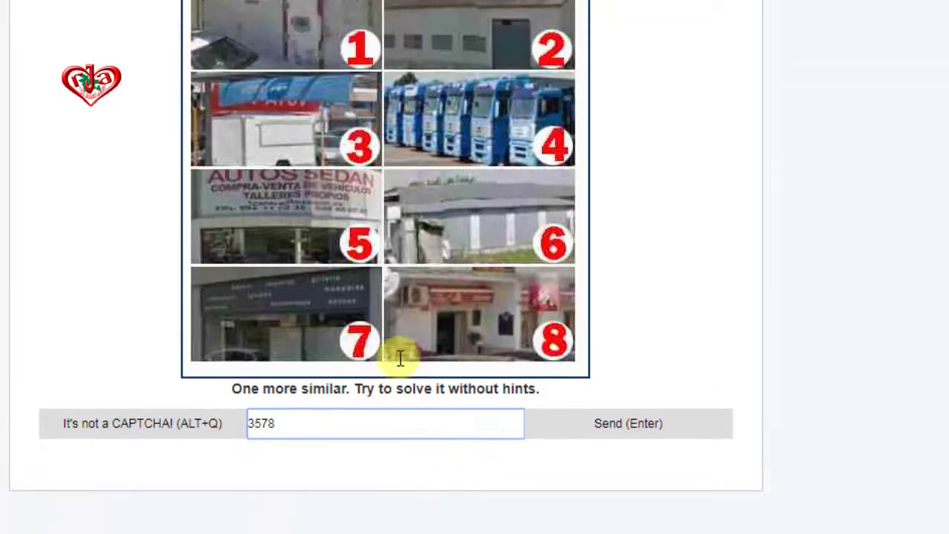
pyautogui.scroll(2, 400, 358)
pyautogui.scroll(2, 399, 358)
pyautogui.scroll(1, 399, 358)
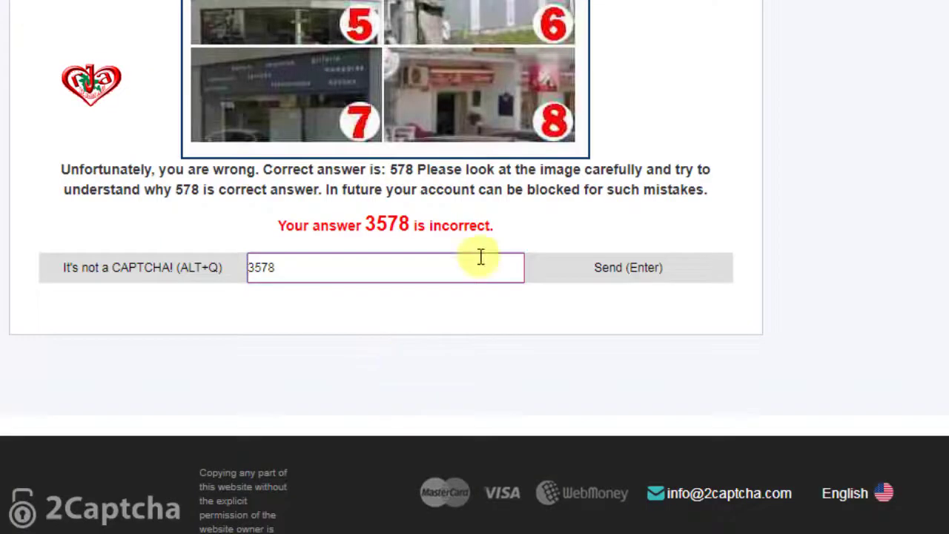
# Step: Replace the rejected answer 3578 with the correct 578 and resubmit
pyautogui.scroll(2, 435, 255)
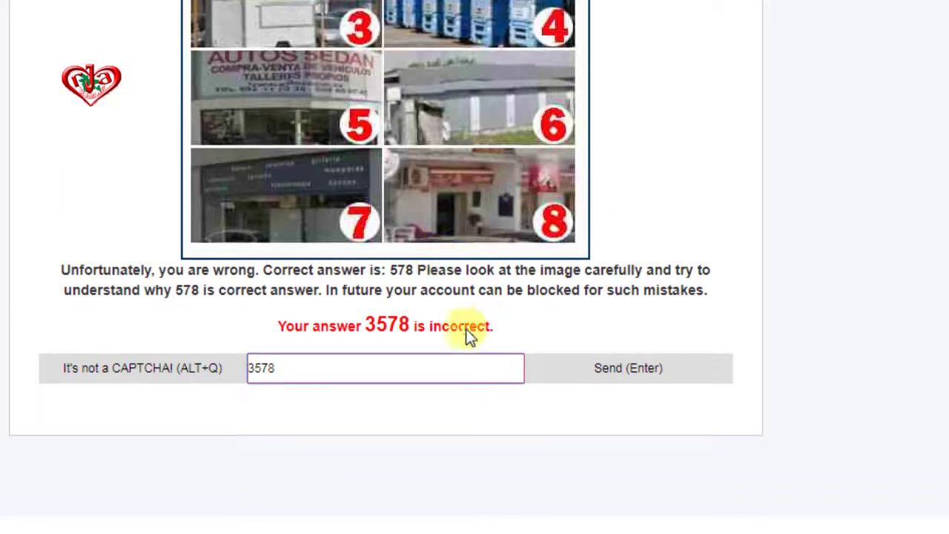
pyautogui.scroll(-1, 302, 311)
pyautogui.scroll(-2, 301, 312)
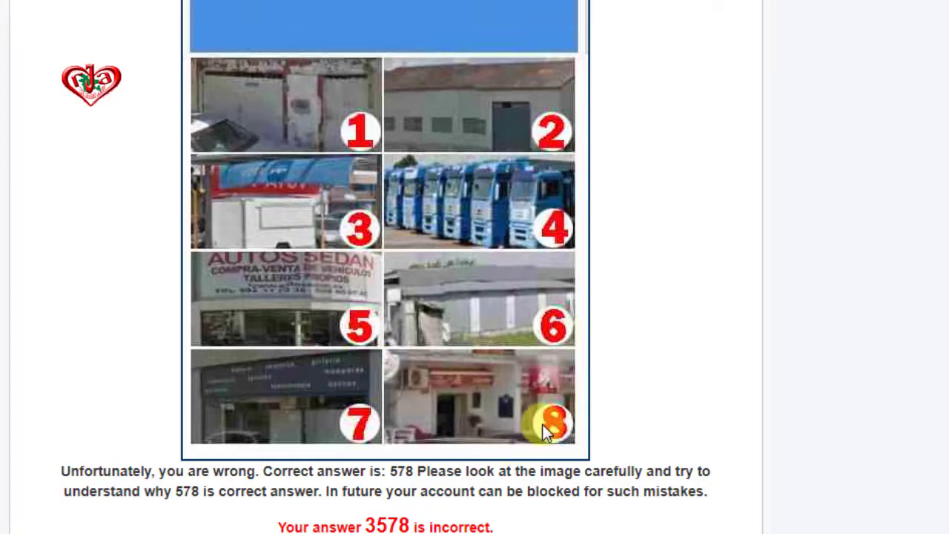
pyautogui.doubleClick(395, 472)
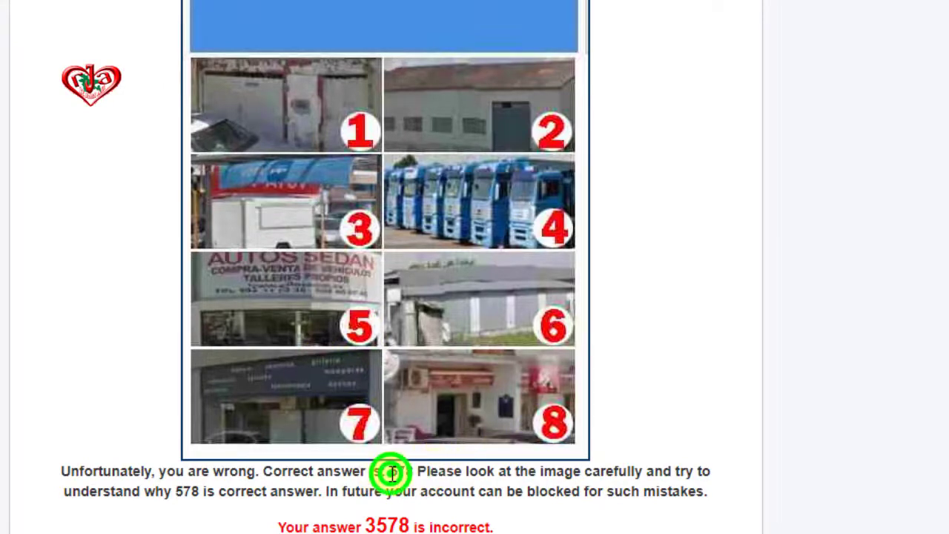
pyautogui.scroll(-2, 478, 500)
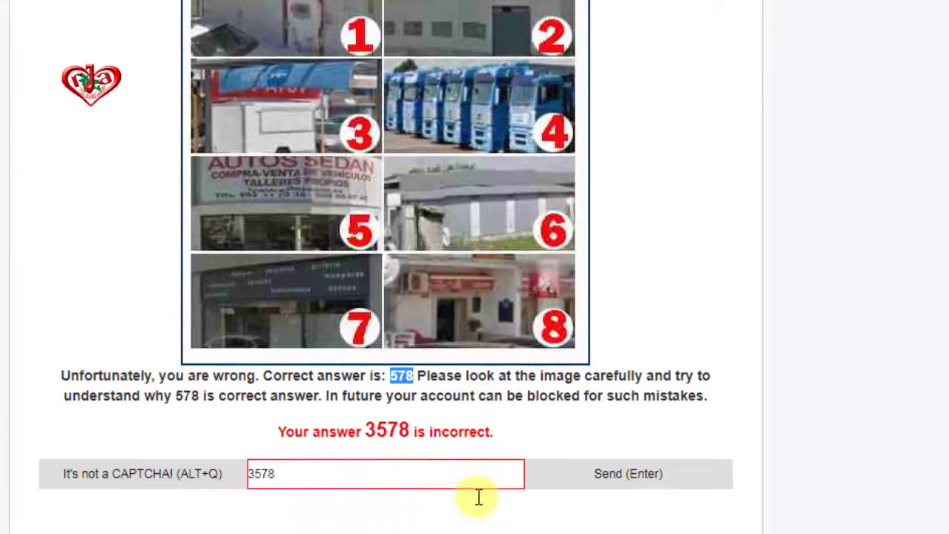
pyautogui.doubleClick(335, 469)
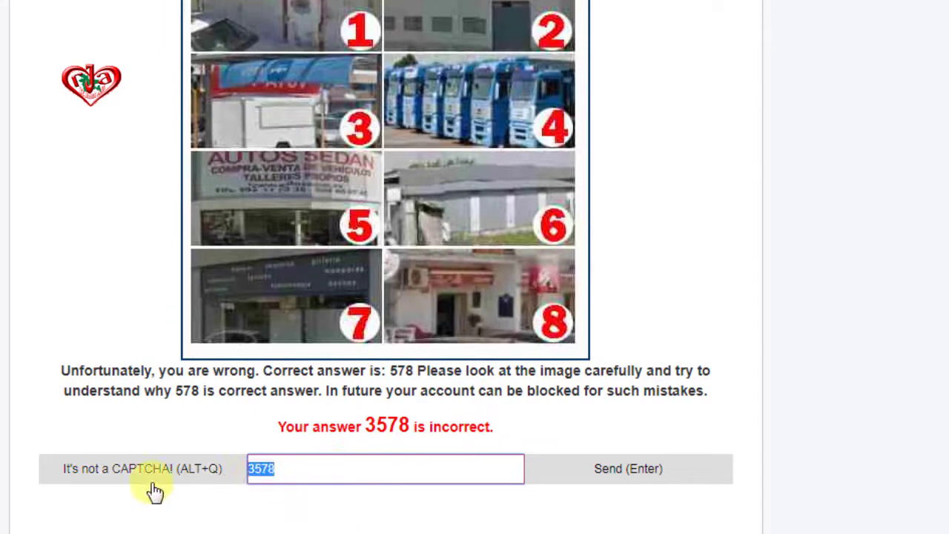
pyautogui.write('3')
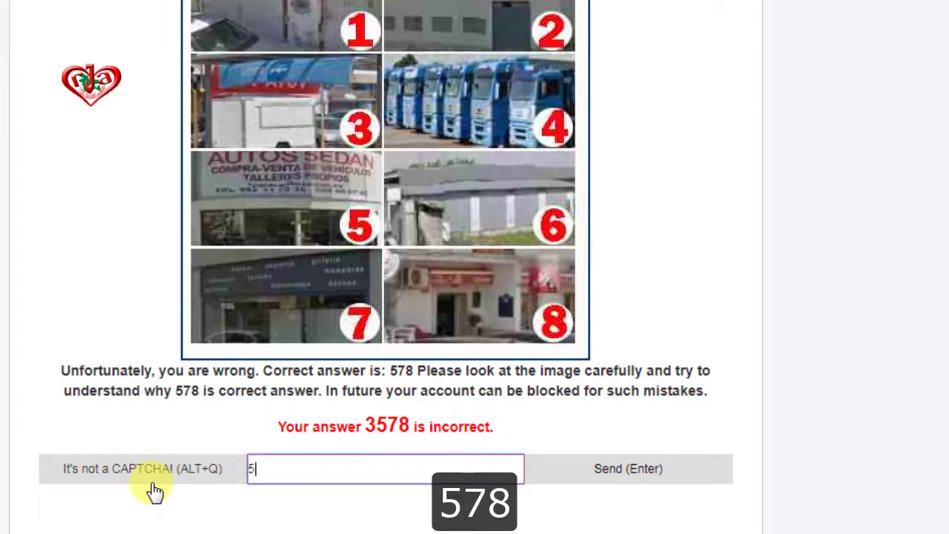
pyautogui.write('78')
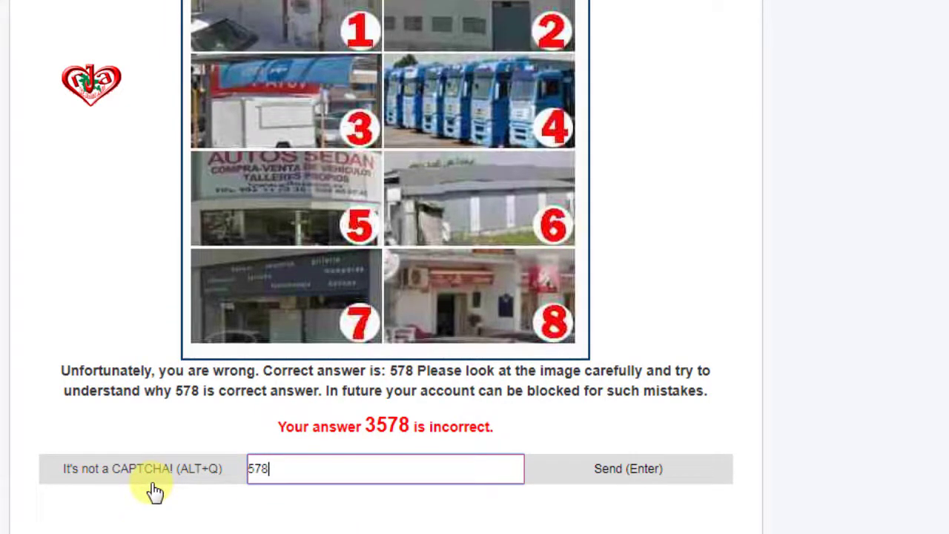
pyautogui.press('Return')
# Step: Submit 'hwhx7df' for the two-word handwritten captcha
pyautogui.scroll(3, 170, 197)
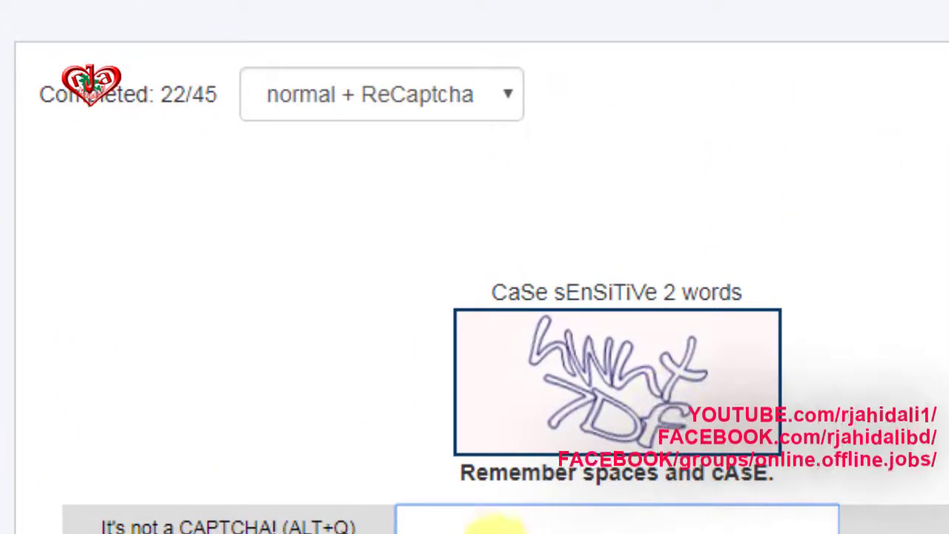
pyautogui.click(476, 527)
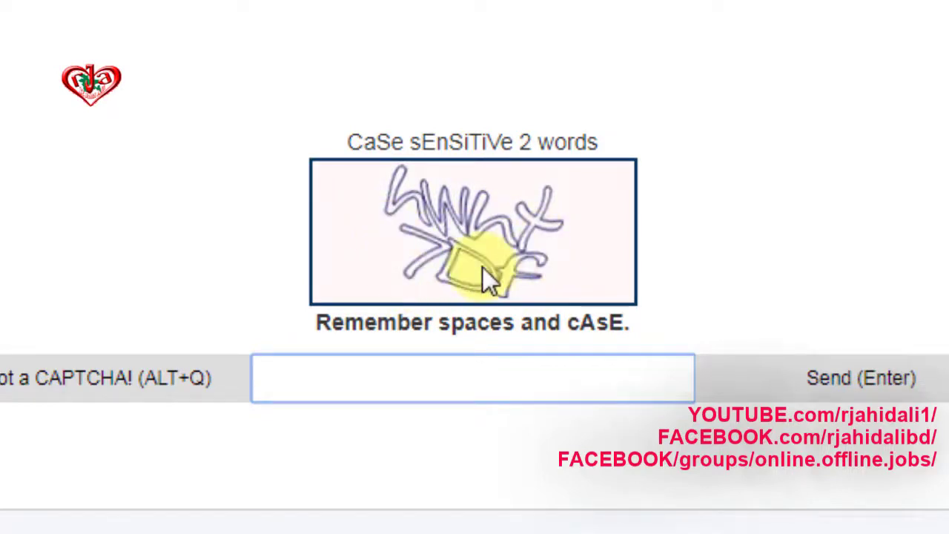
pyautogui.click(360, 386)
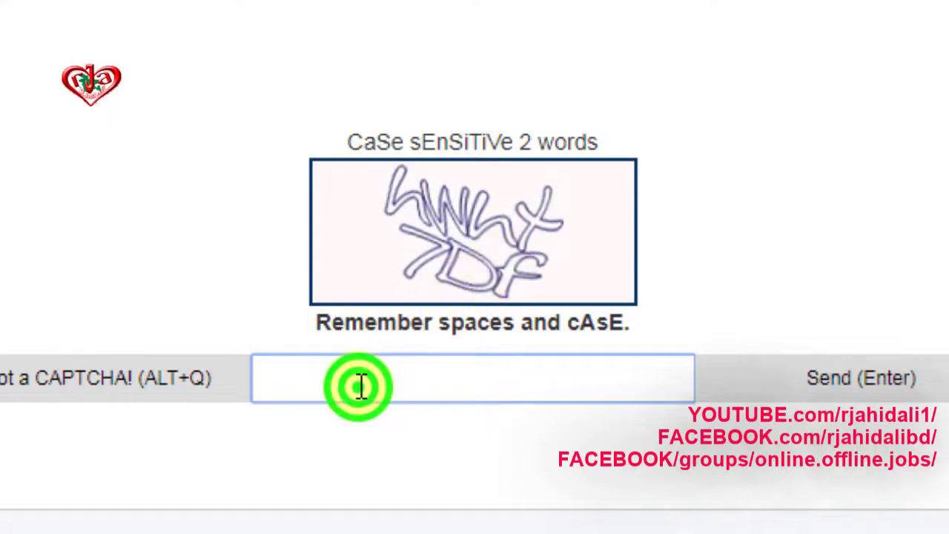
pyautogui.write('h')
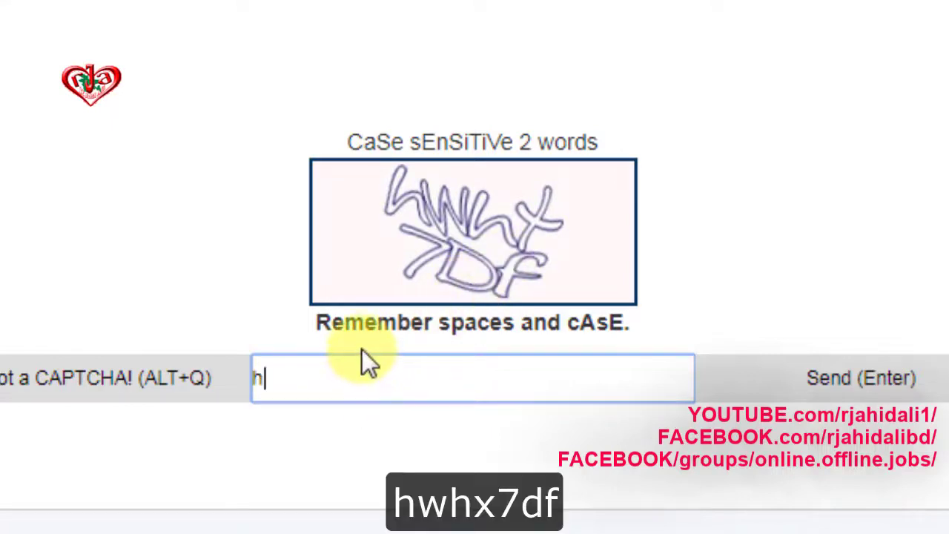
pyautogui.write('whx7')
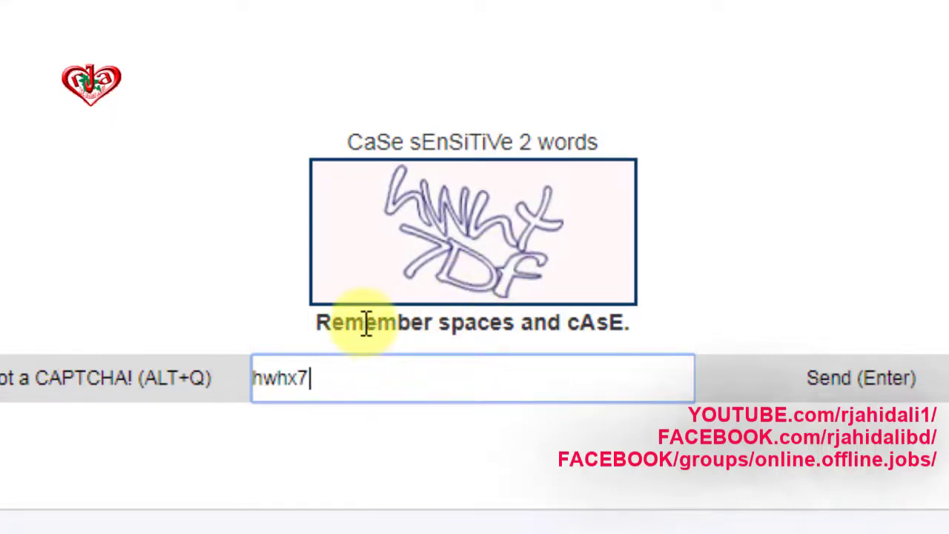
pyautogui.write('df')
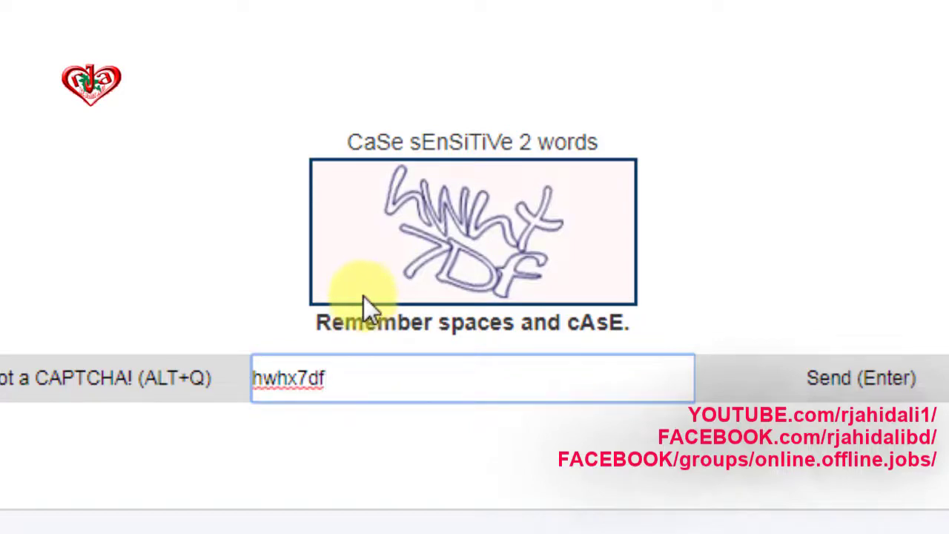
pyautogui.press('Return')
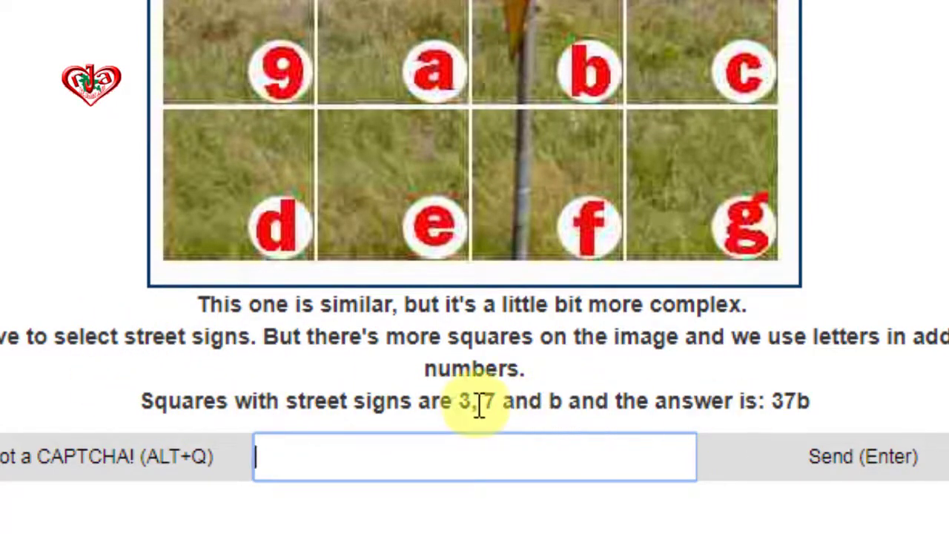
# Step: Submit 37b for the street-sign grid, then enter 6ae for the parking-sign squares
pyautogui.click(321, 457)
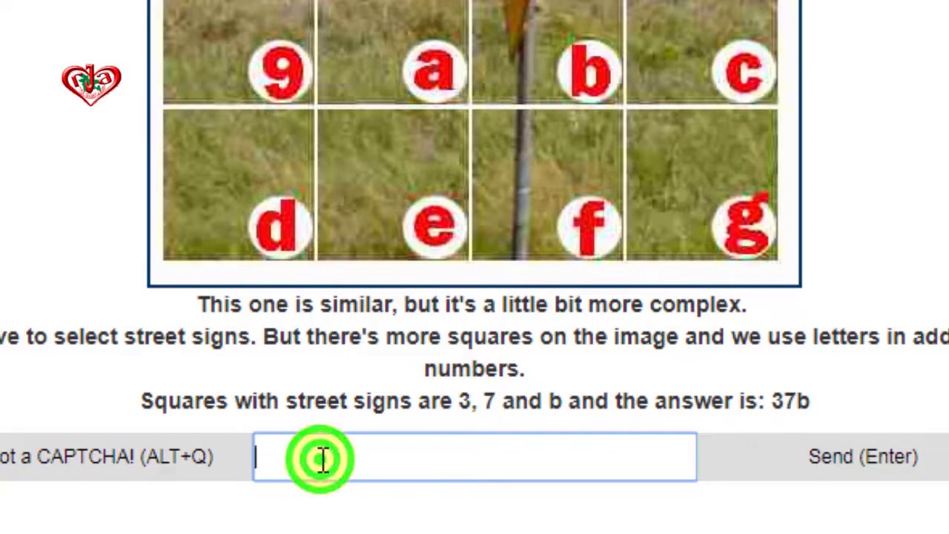
pyautogui.write('37b')
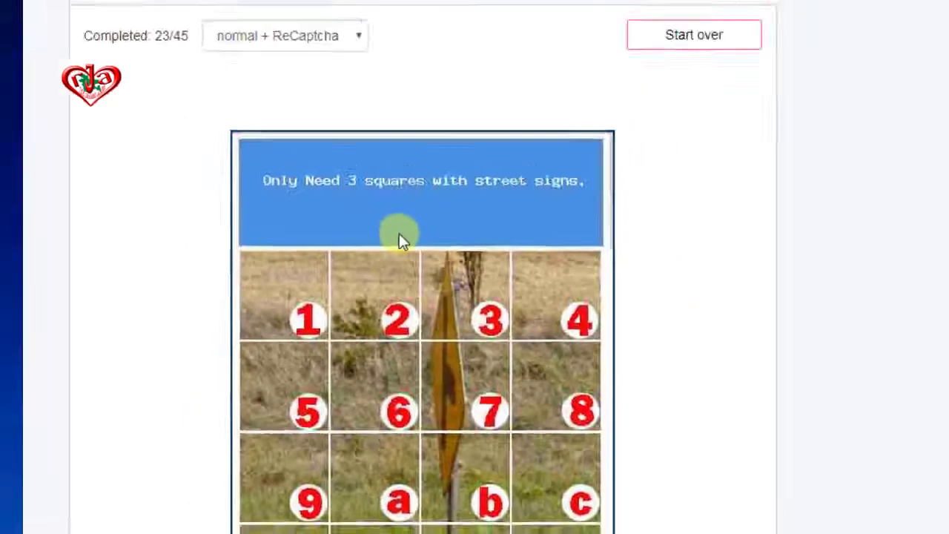
pyautogui.press('Return')
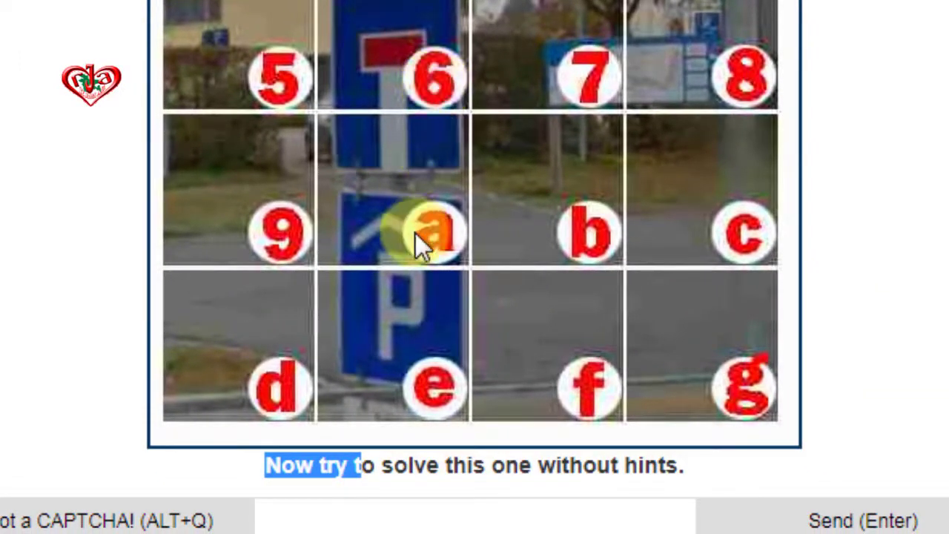
pyautogui.click(339, 519)
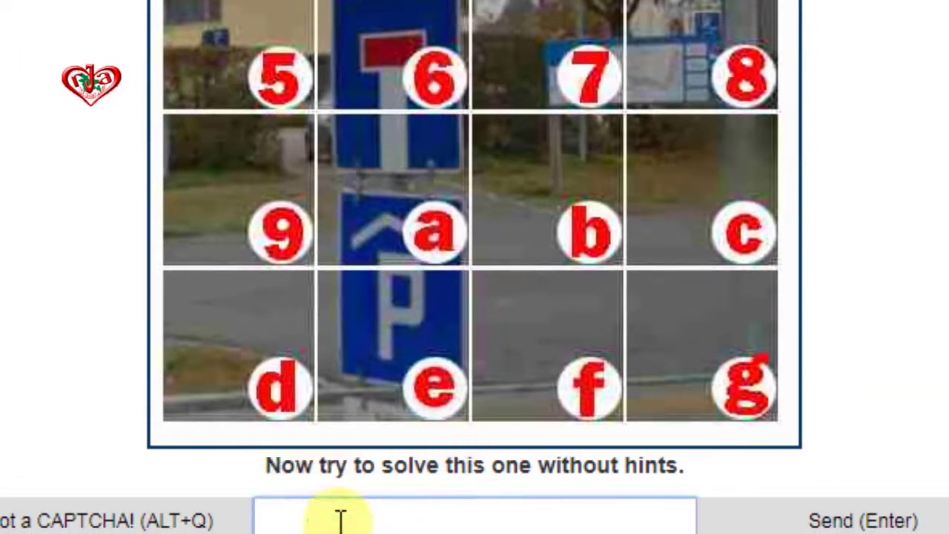
pyautogui.write('6a')
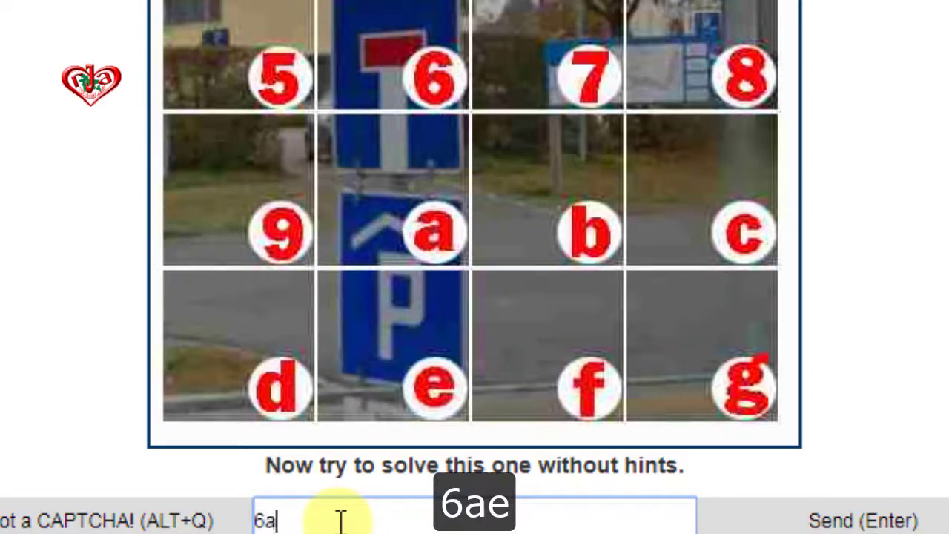
pyautogui.write('e')
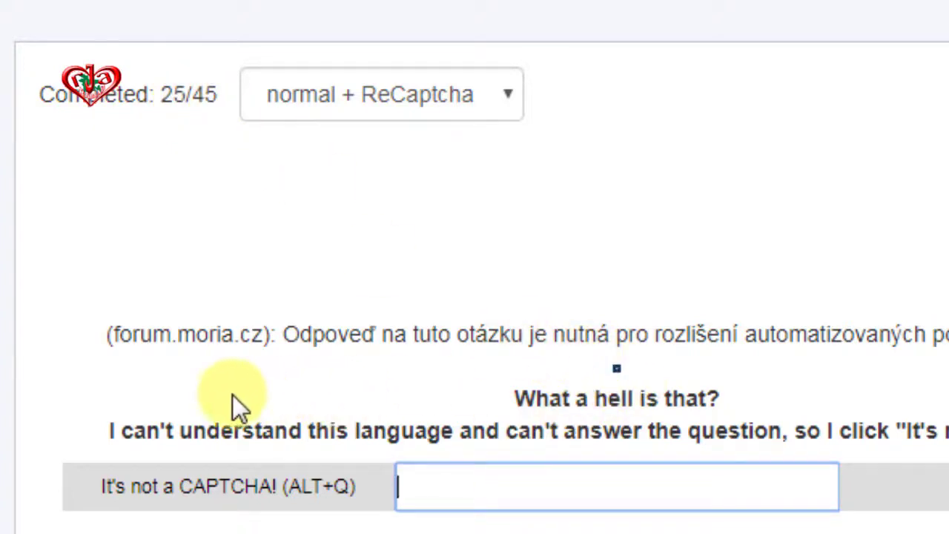
# Step: Flag the Czech forum question as not a captcha with Alt+Q
pyautogui.moveTo(111, 431); pyautogui.dragTo(948, 430)
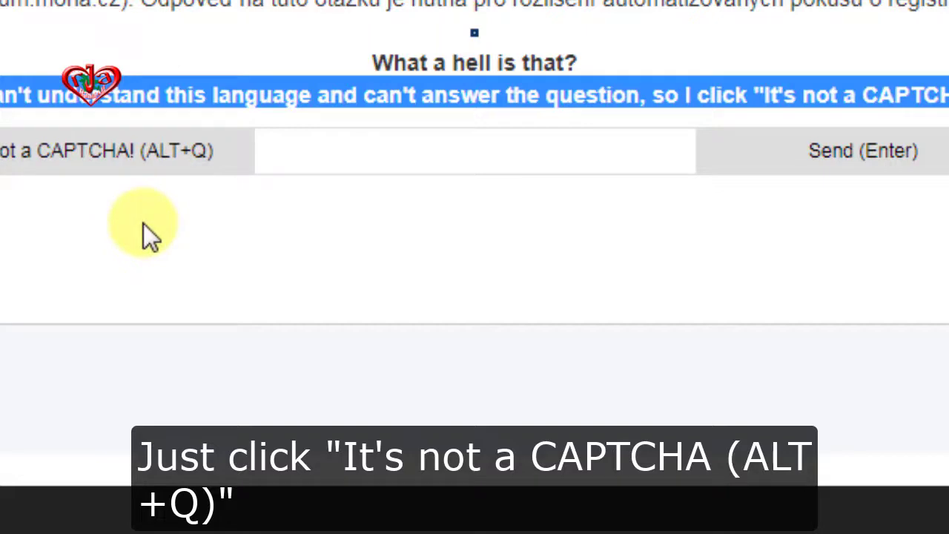
pyautogui.hotkey('alt', 'q')
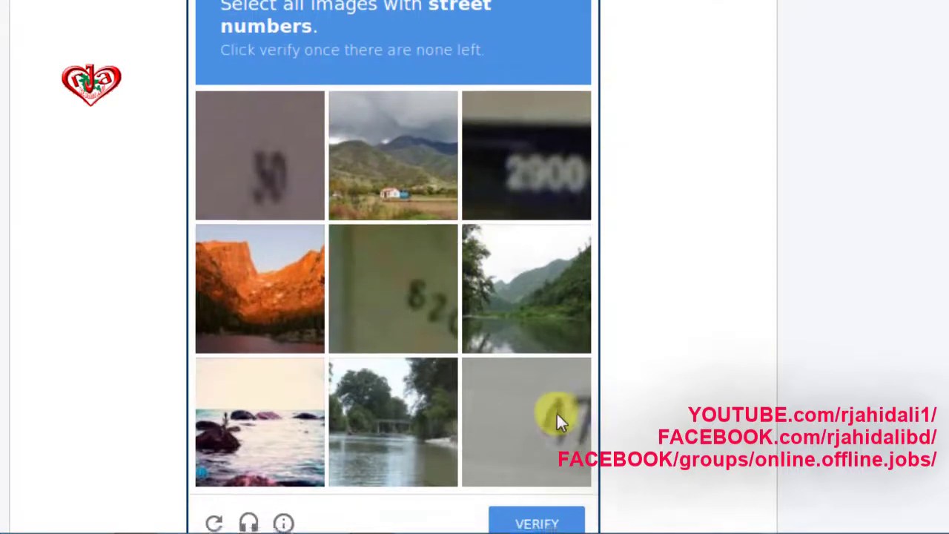
# Step: Enter 1359 as the street-number squares in the answer box
pyautogui.scroll(-3, 556, 412)
pyautogui.write('135')
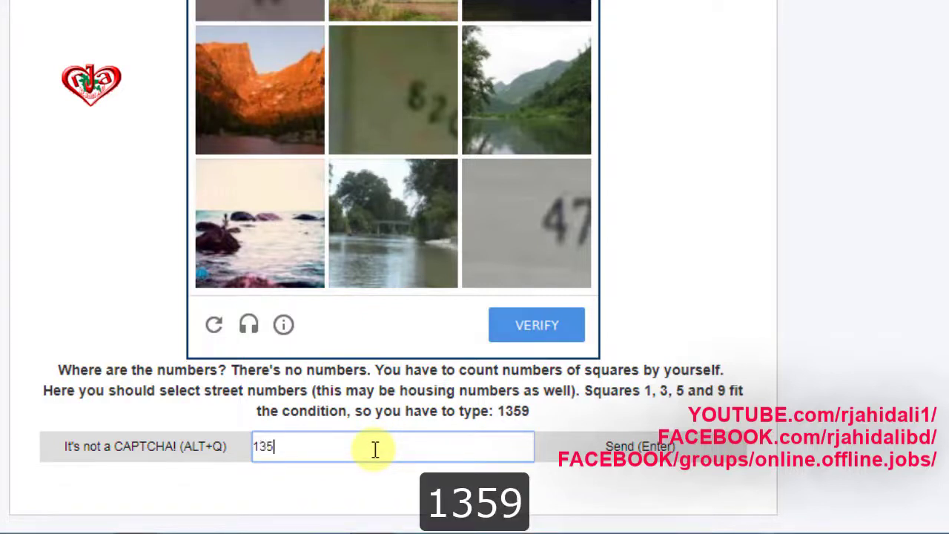
pyautogui.write('9')
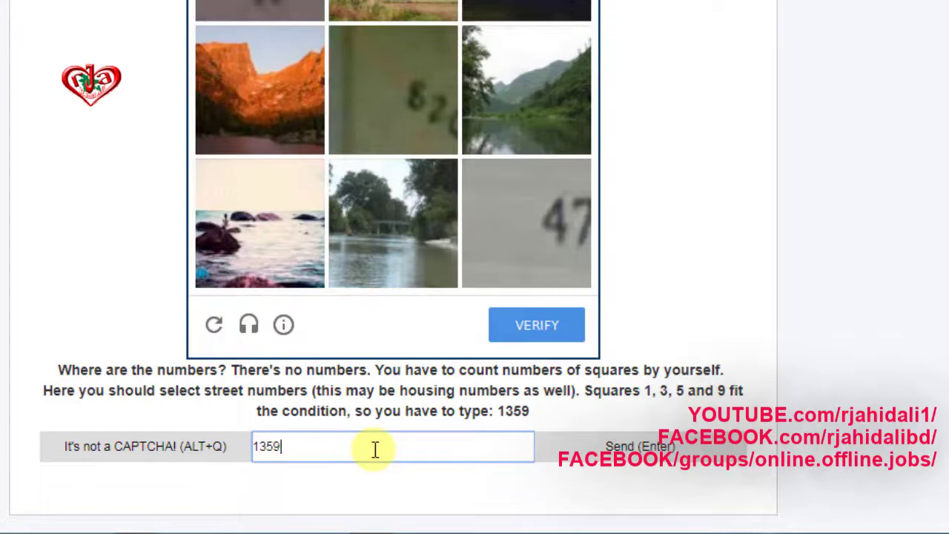
pyautogui.scroll(4, 414, 94)
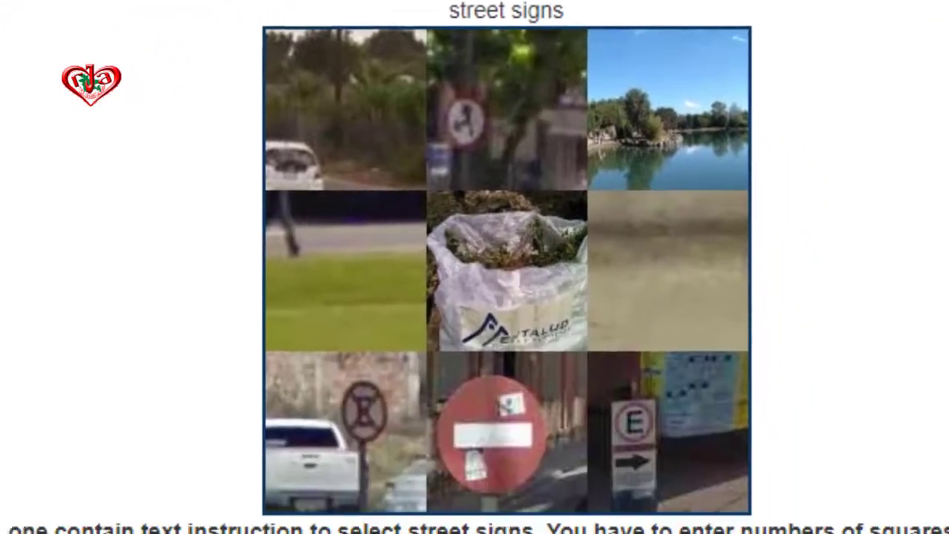
# Step: Check the street-signs instructions and answer the grid with squares 2789
pyautogui.moveTo(3, 457)
pyautogui.mouseDown()
pyautogui.moveTo(601, 468)
pyautogui.moveTo(731, 498)
pyautogui.mouseUp()
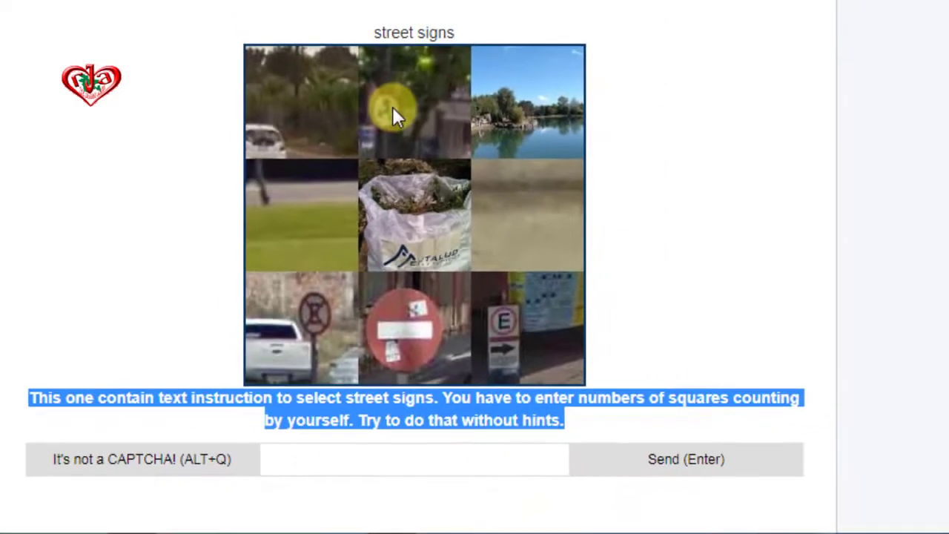
pyautogui.moveTo(375, 32); pyautogui.dragTo(503, 32)
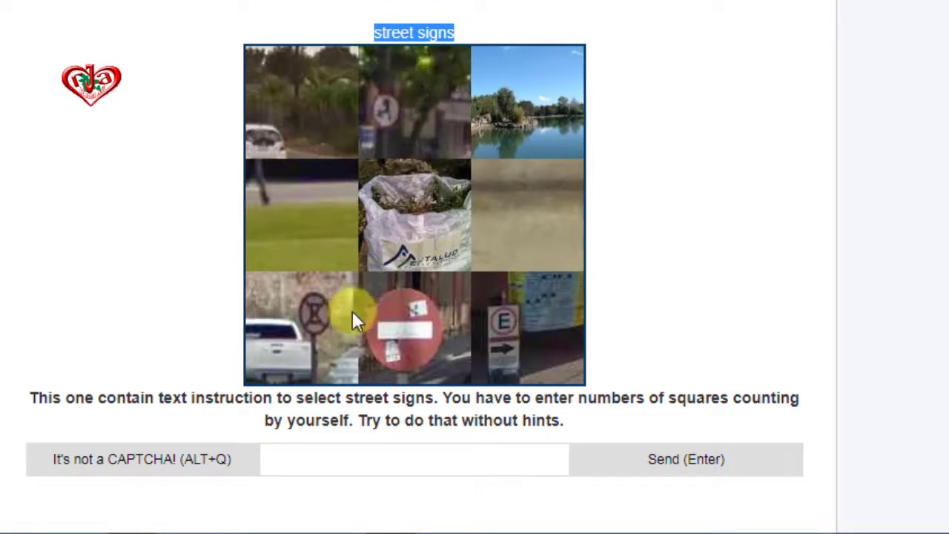
pyautogui.click(355, 470)
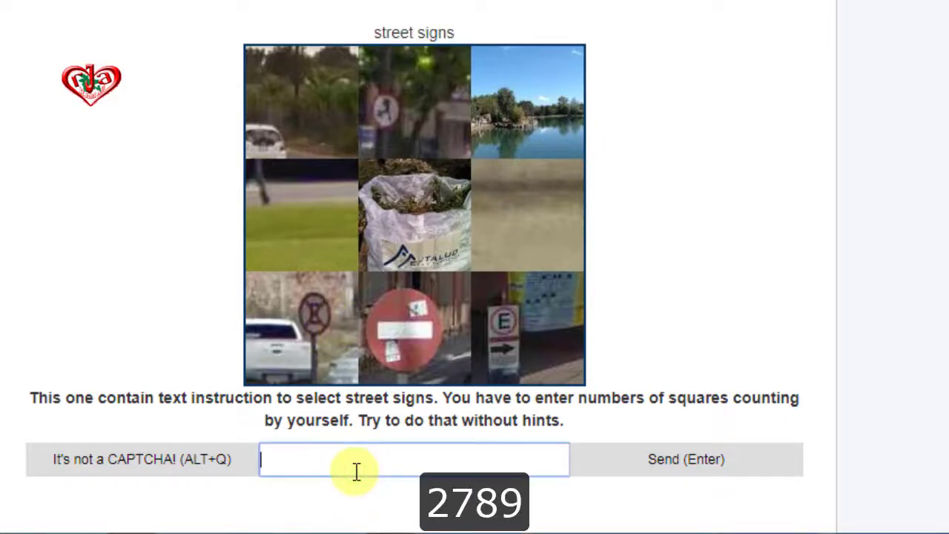
pyautogui.write('2789')
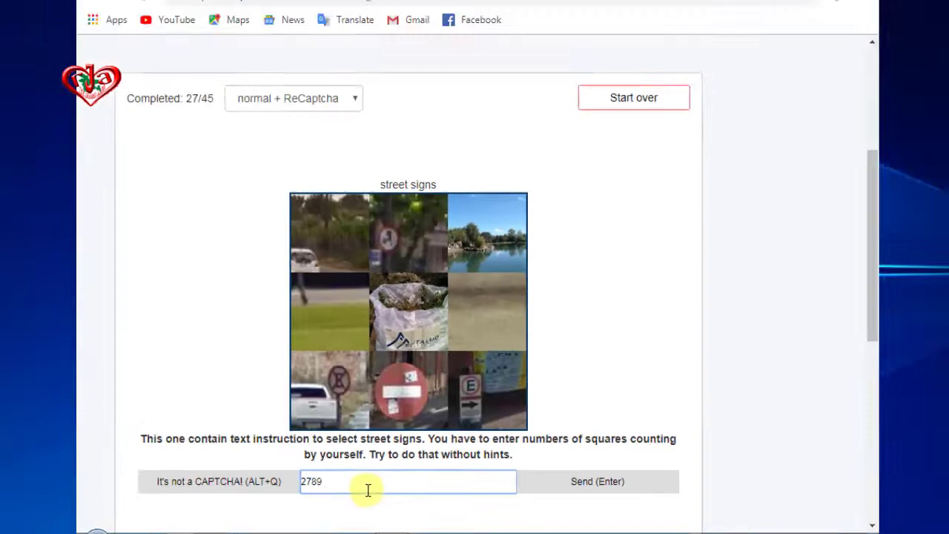
pyautogui.press('Return')
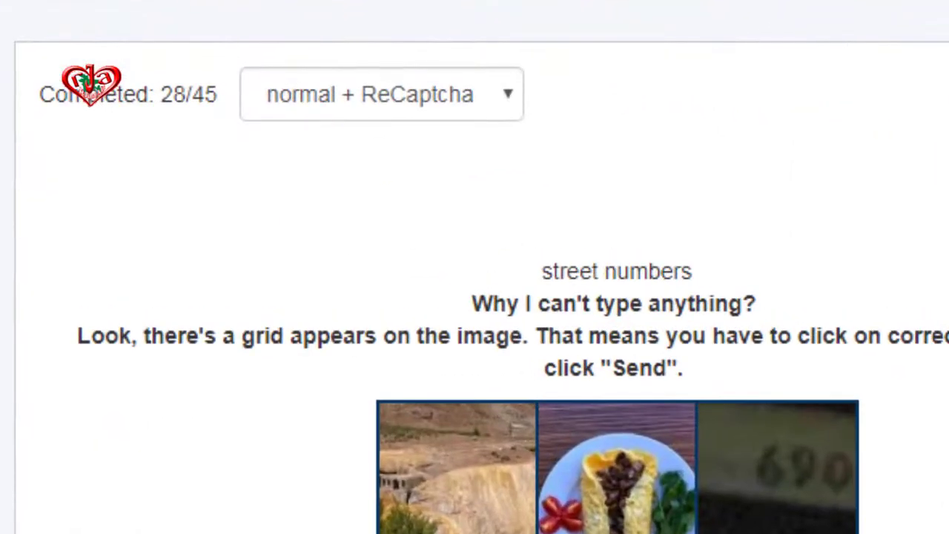
# Step: Highlight the completed count of 28
pyautogui.click(171, 100)
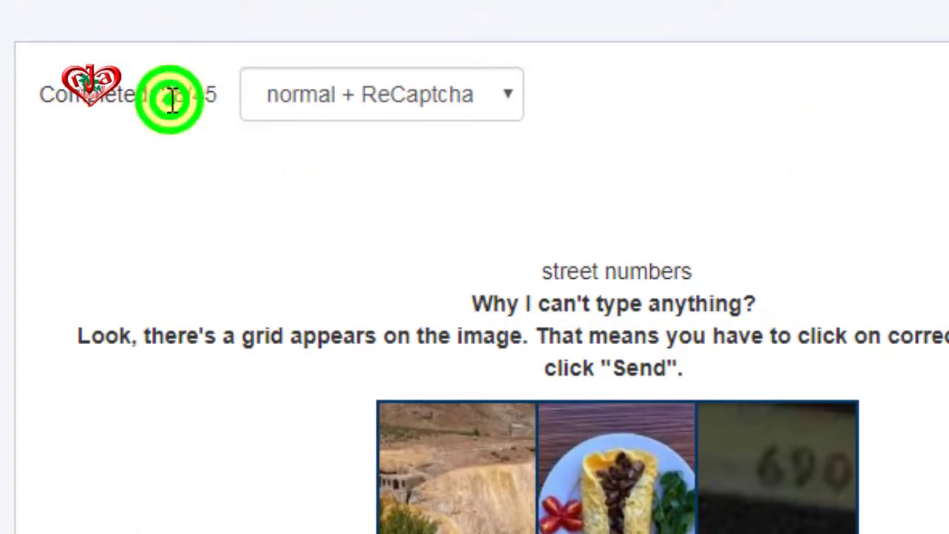
pyautogui.moveTo(171, 101); pyautogui.dragTo(186, 99)
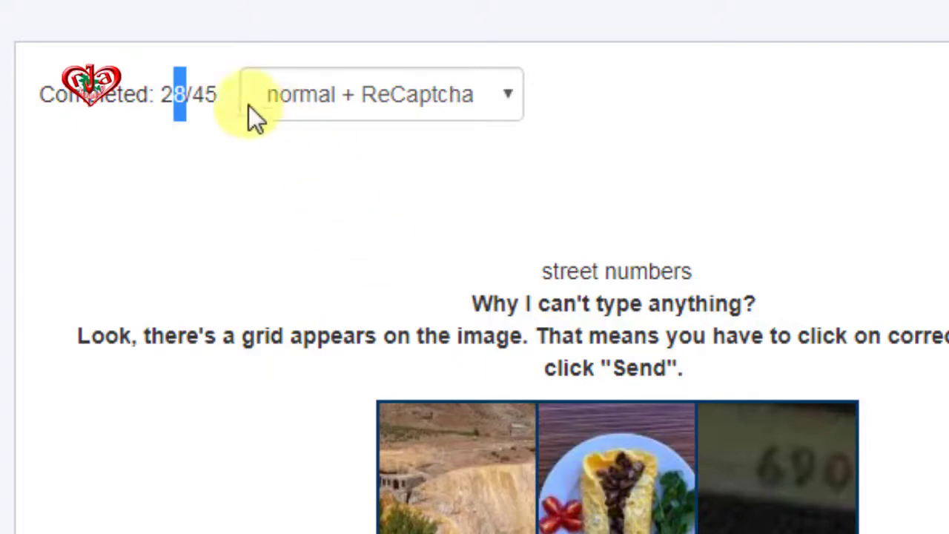
pyautogui.moveTo(161, 96); pyautogui.dragTo(186, 96)
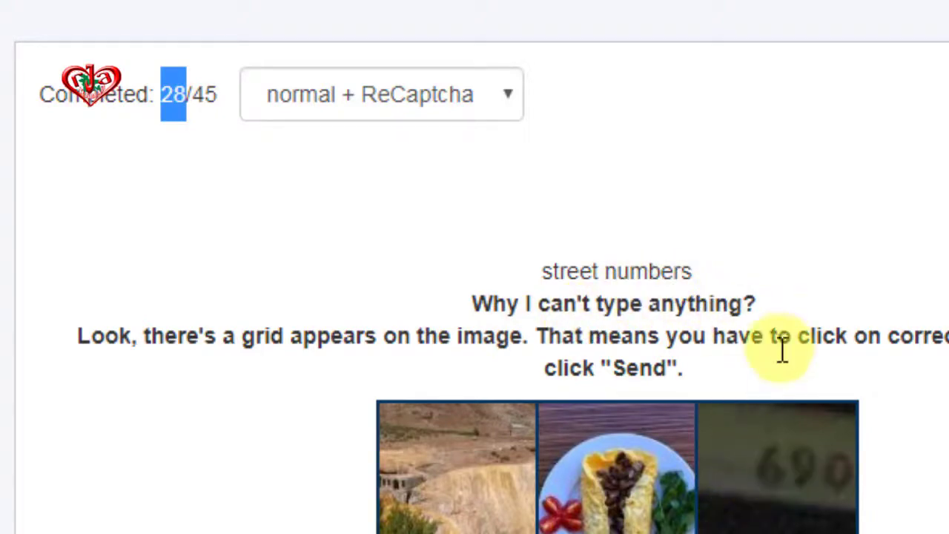
pyautogui.scroll(-4, 782, 350)
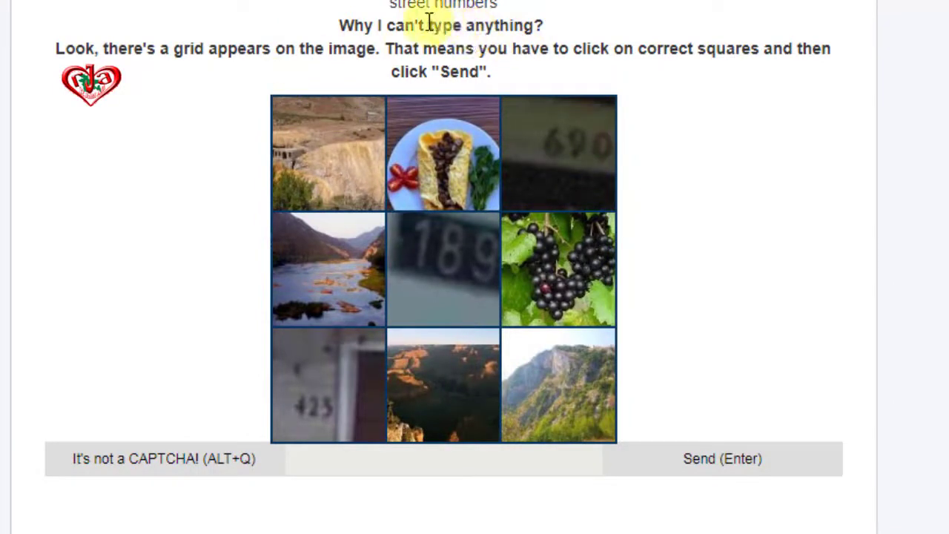
# Step: Select street-number tiles 3, 5 and 7 (690, 189, 423) and send the selection
pyautogui.click(564, 175)
pyautogui.click(465, 252)
pyautogui.click(316, 394)
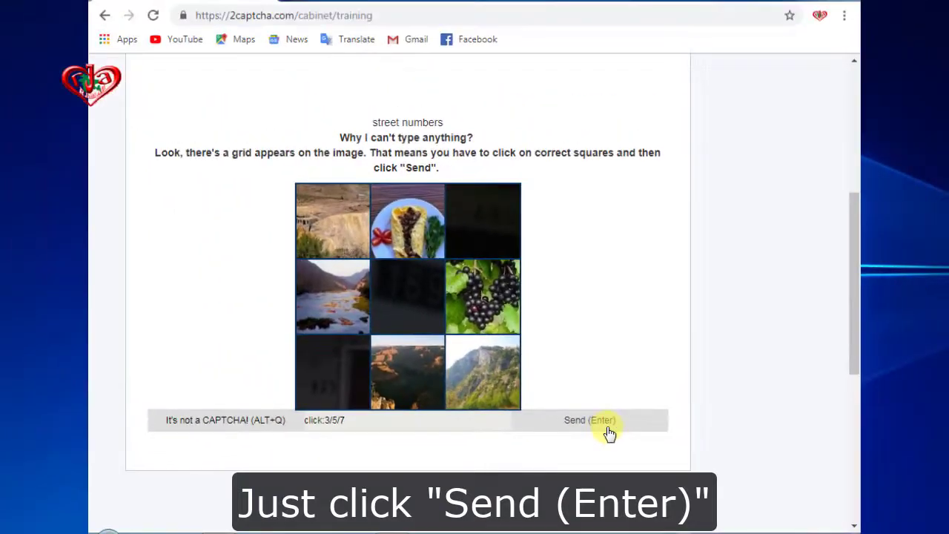
pyautogui.click(607, 430)
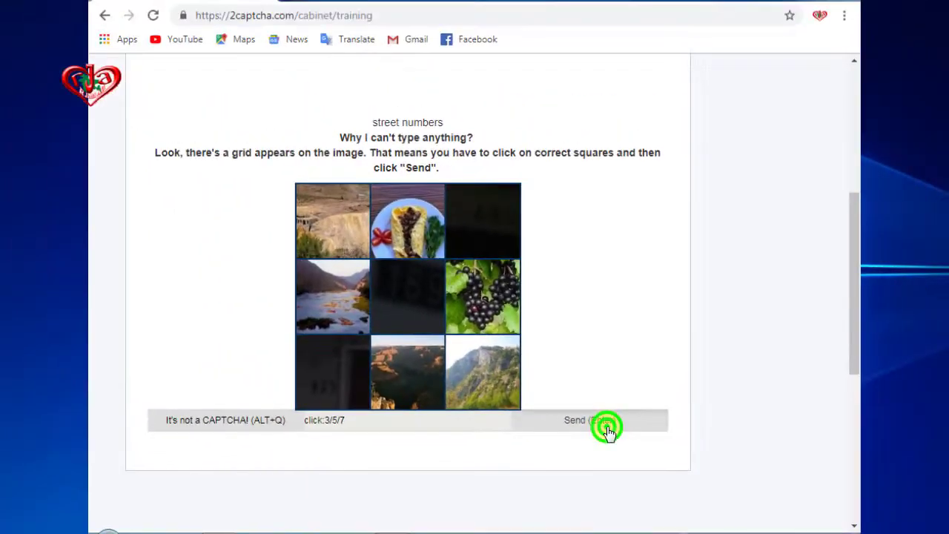
pyautogui.scroll(3, 408, 320)
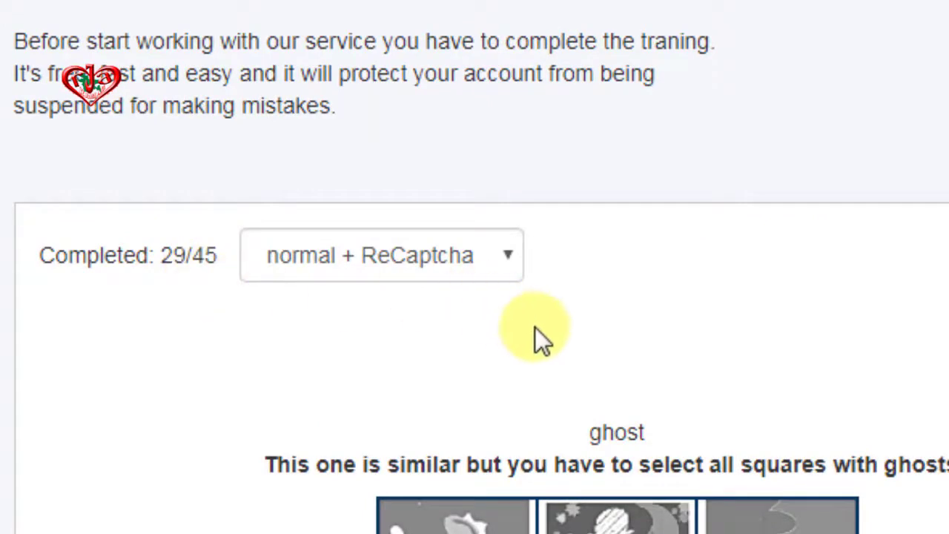
# Step: Mark ghost tiles 2, 3, 4, 6, 7 and 9 and send the selection
pyautogui.scroll(-2, 578, 297)
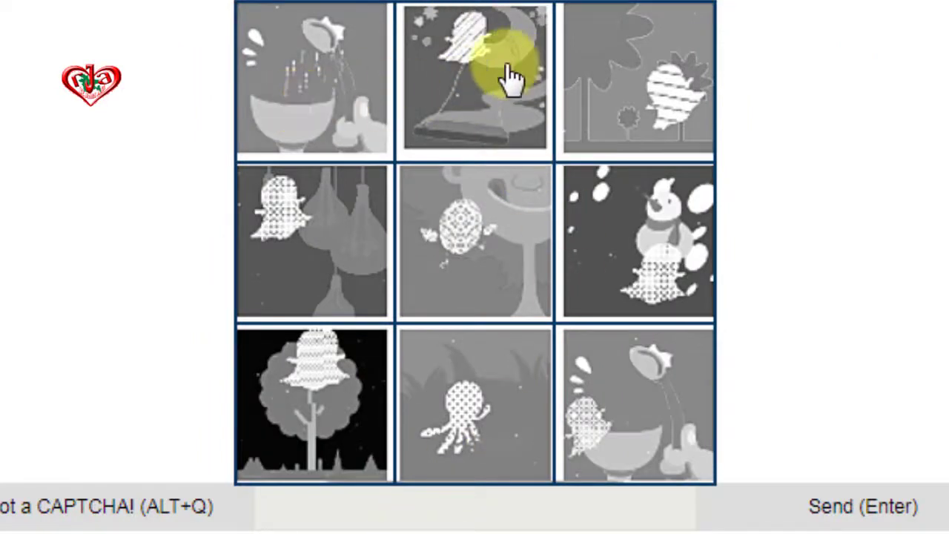
pyautogui.click(476, 79)
pyautogui.click(661, 126)
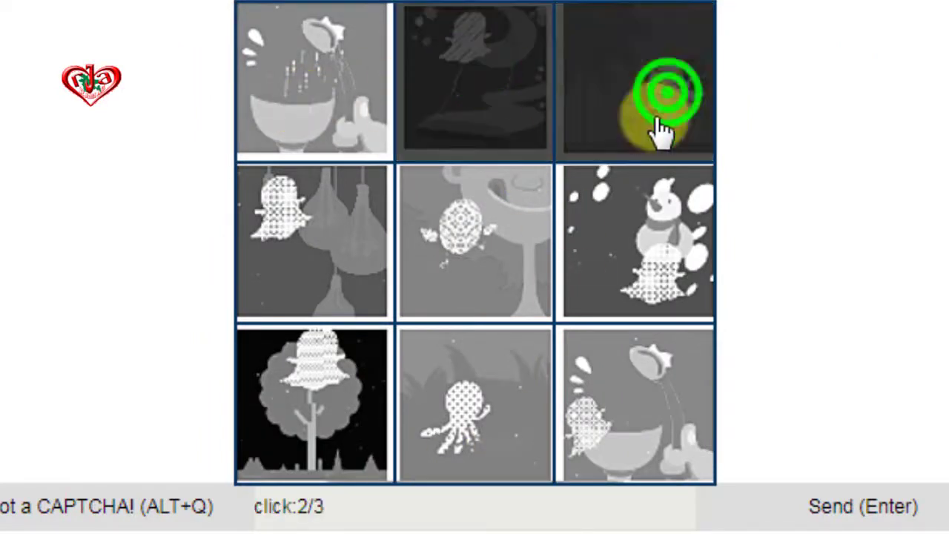
pyautogui.click(295, 239)
pyautogui.click(661, 265)
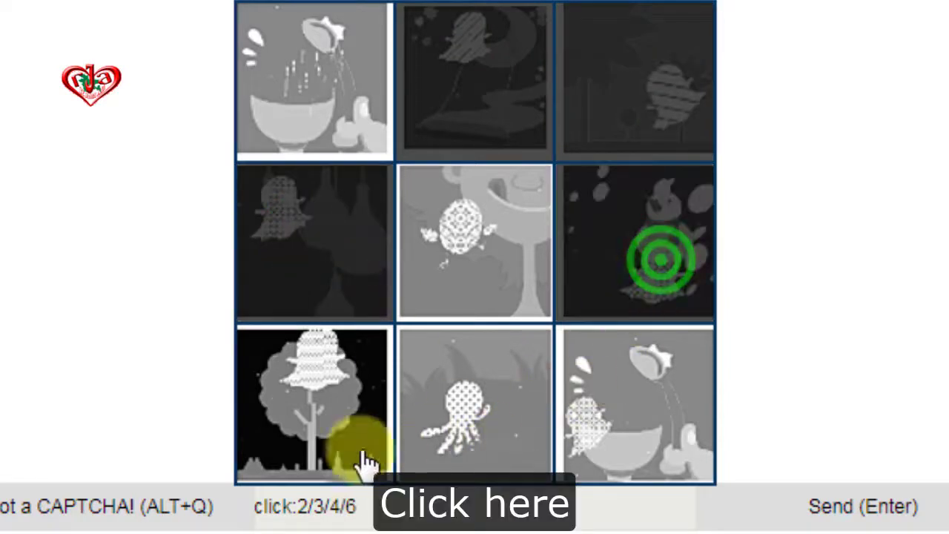
pyautogui.click(311, 433)
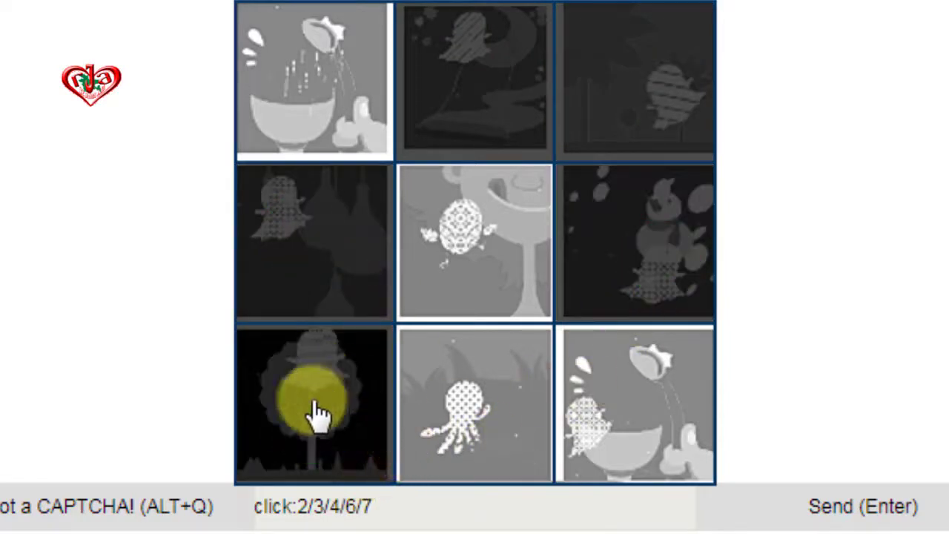
pyautogui.click(636, 416)
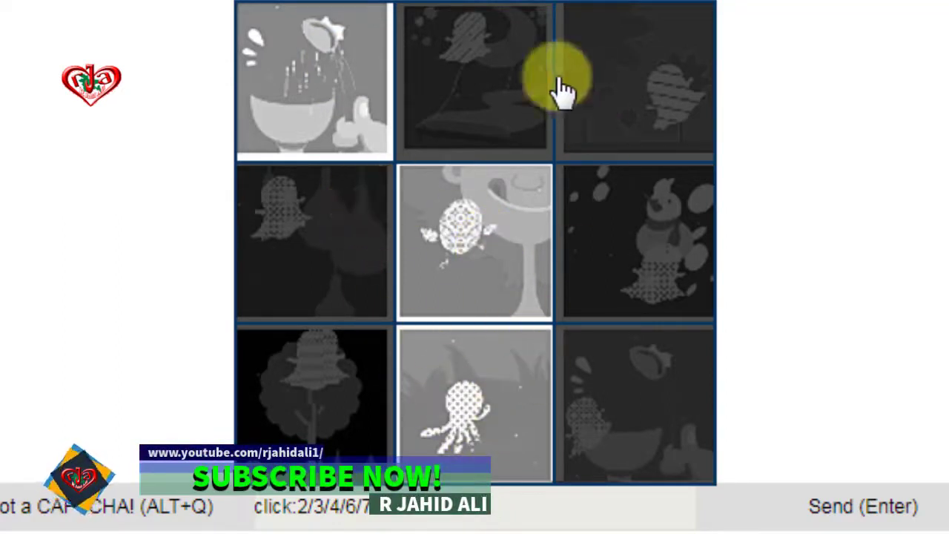
pyautogui.click(852, 523)
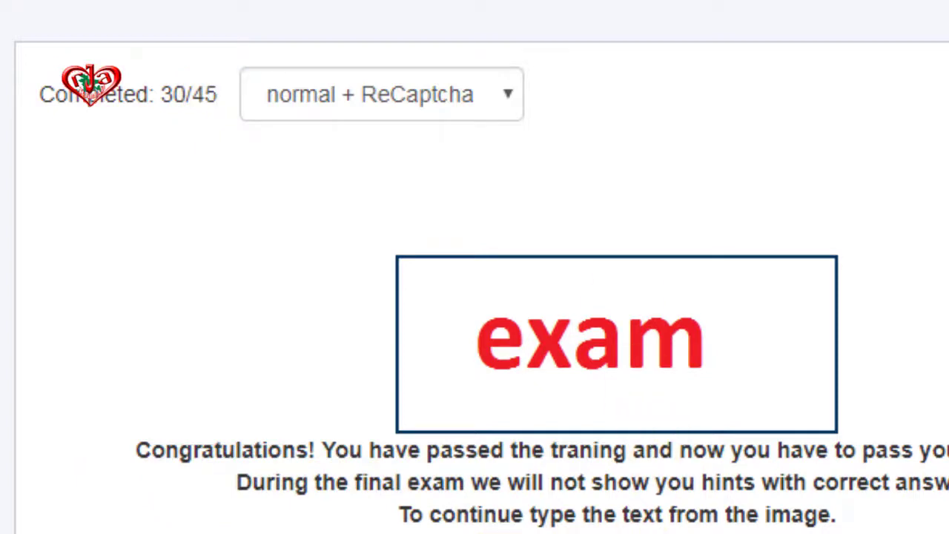
# Step: Answer the exam captcha with 'exam' and the next captcha with 91512757
pyautogui.write('exam')
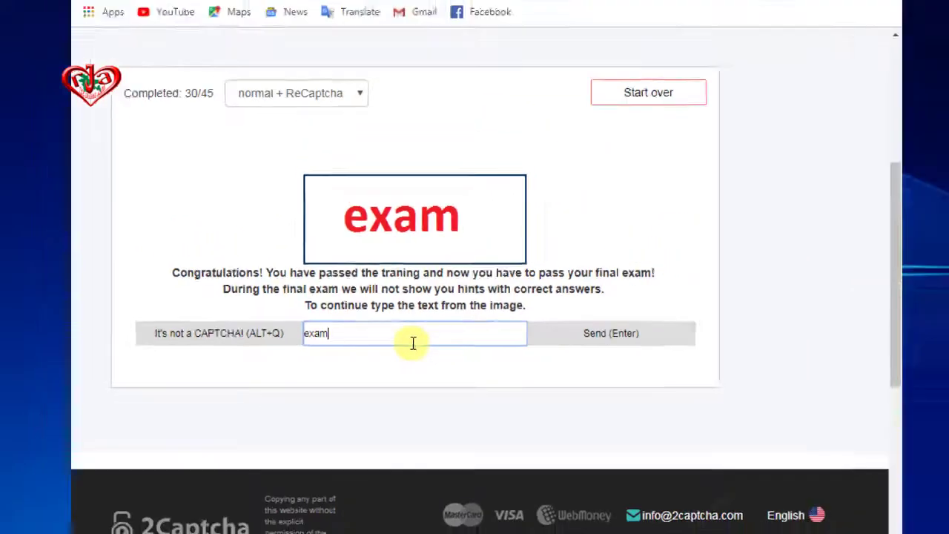
pyautogui.press('Return')
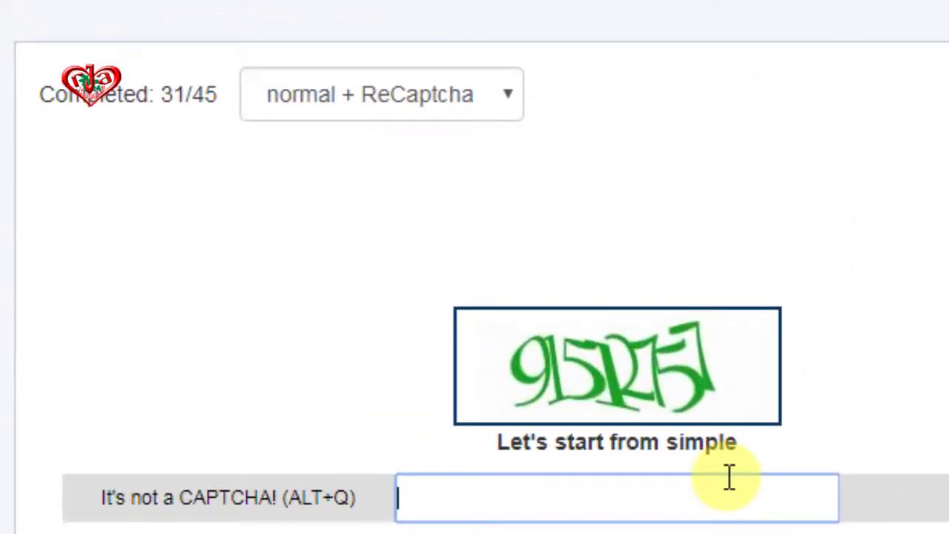
pyautogui.write('91512757')
pyautogui.write('91')
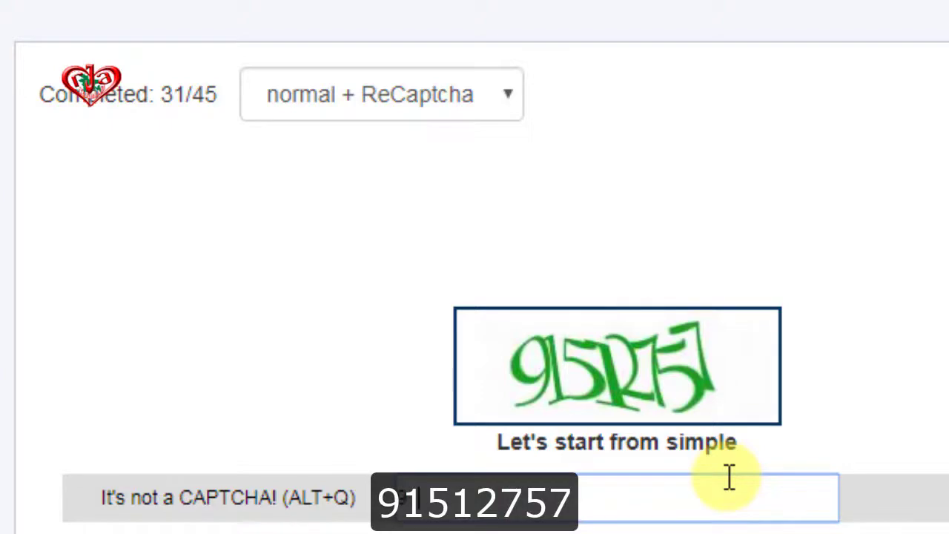
pyautogui.write('512757')
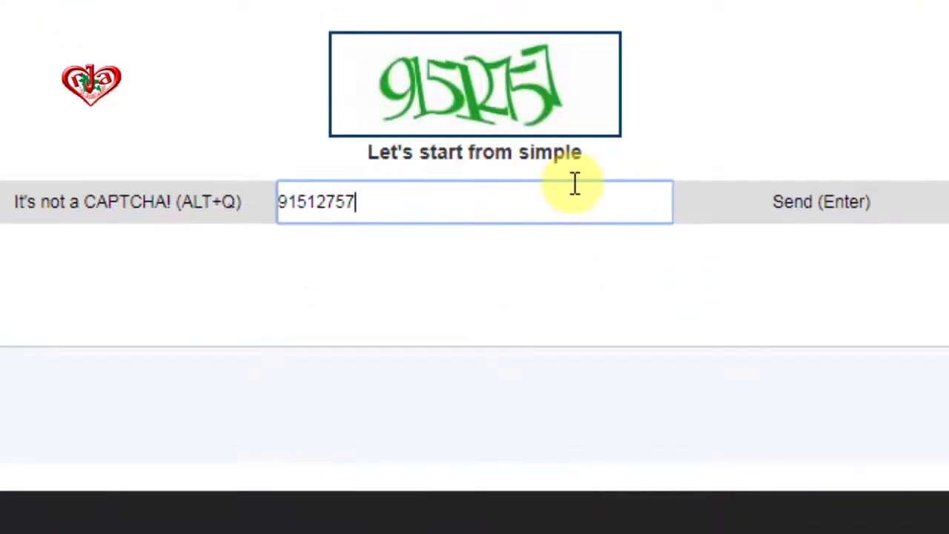
pyautogui.press('Return')
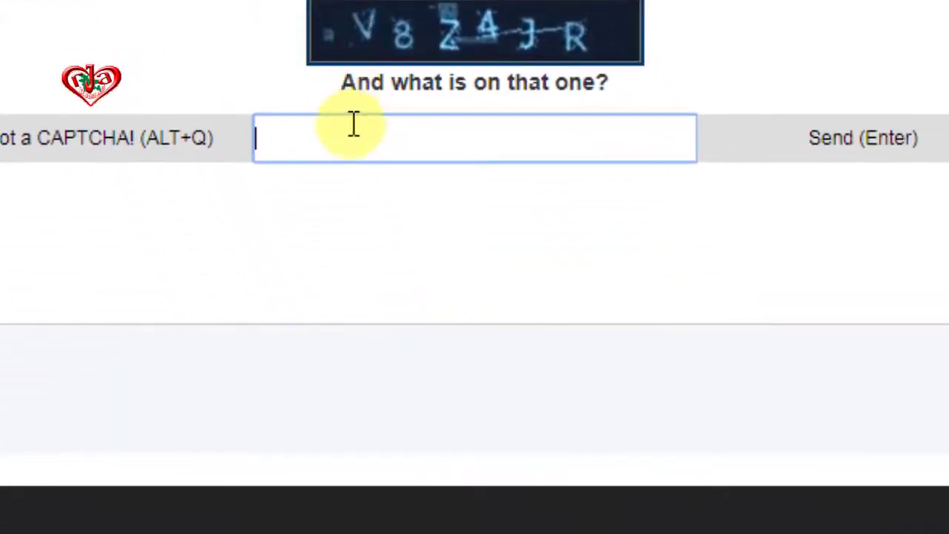
# Step: Submit v8z4jr, yxzfmnf4 and 'city 5200' for the next three captchas
pyautogui.write('v8')
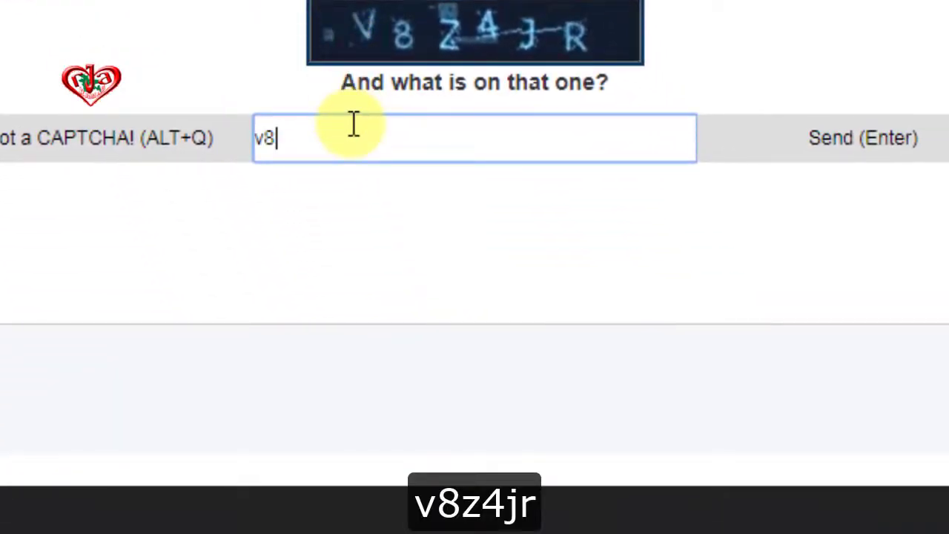
pyautogui.write('z4j')
pyautogui.write('r')
pyautogui.press('Return')
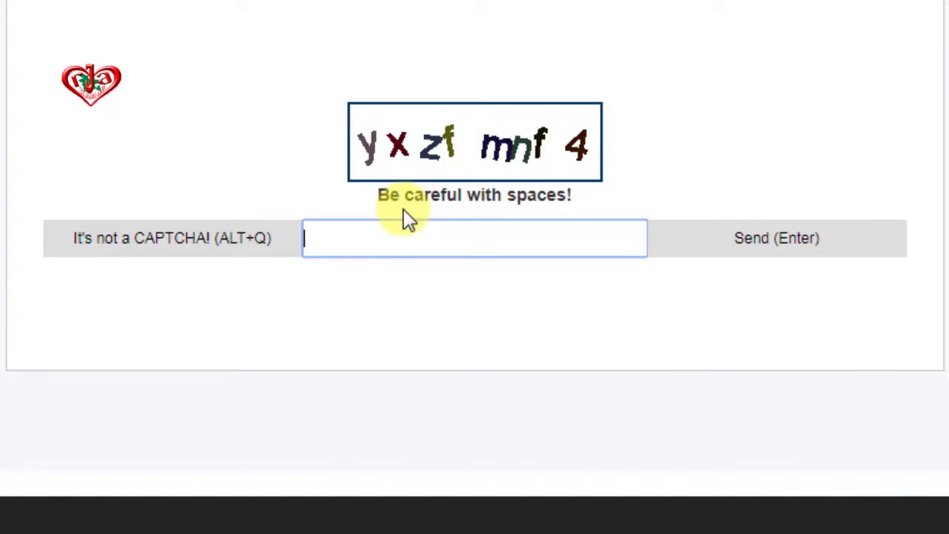
pyautogui.write('yxz')
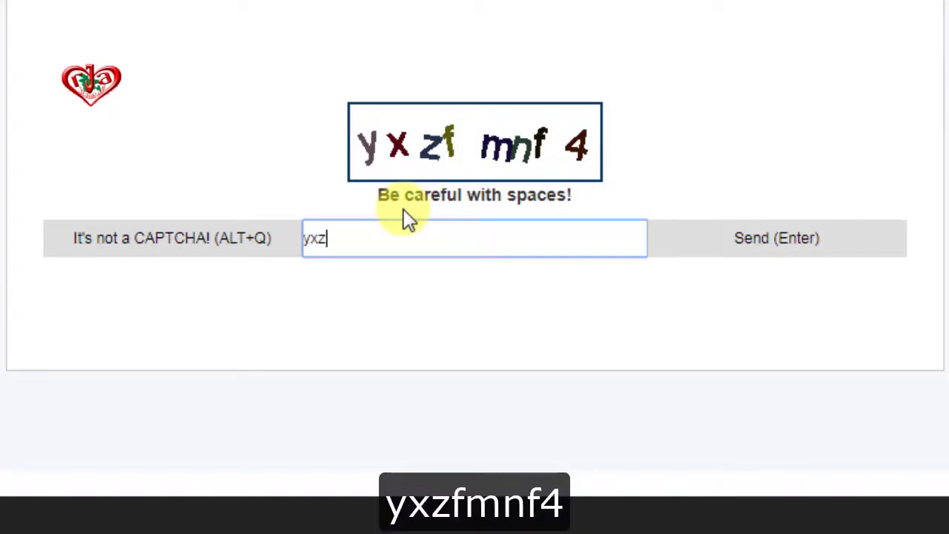
pyautogui.write('fmnf4')
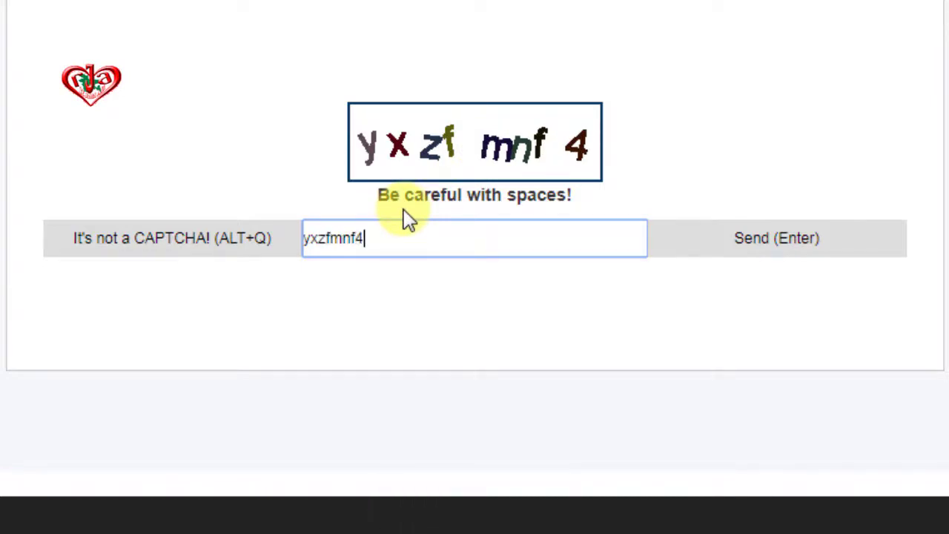
pyautogui.press('Return')
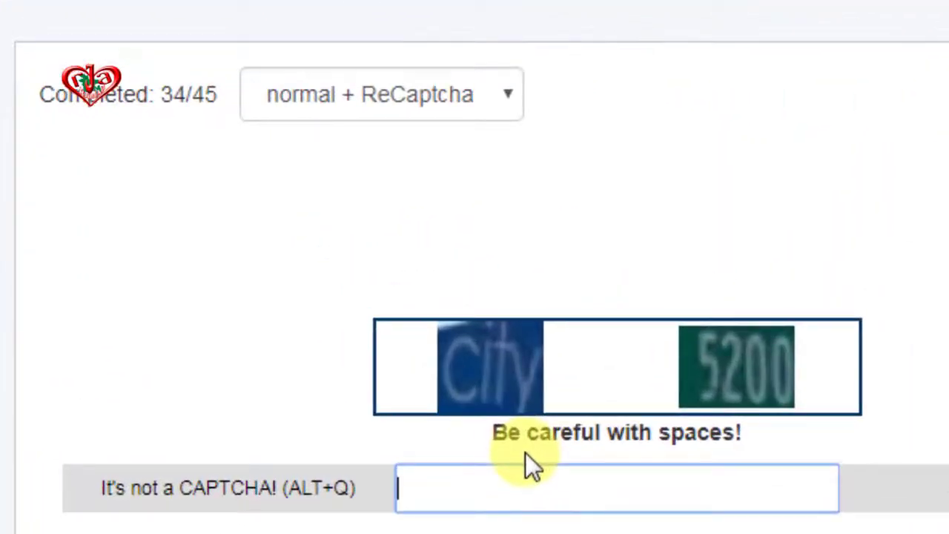
pyautogui.write('c')
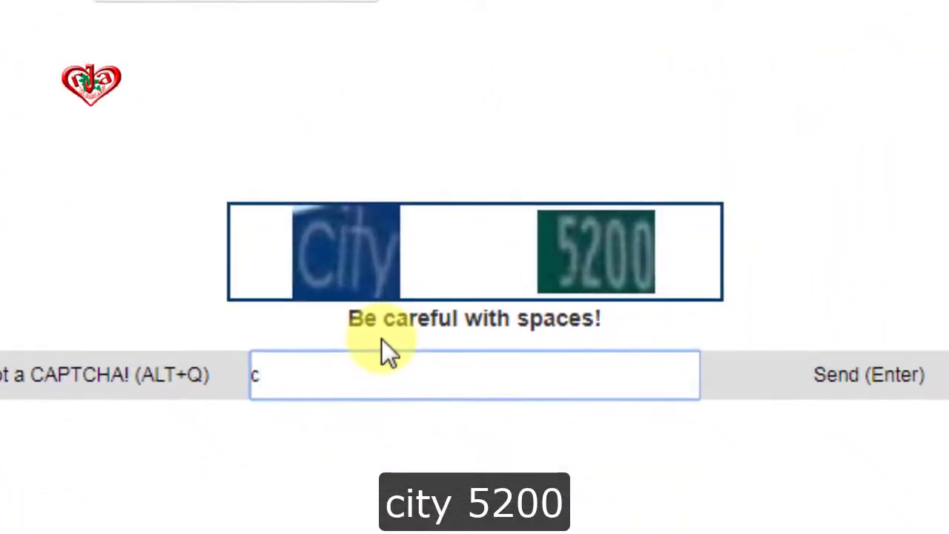
pyautogui.write('ity ')
pyautogui.write('520')
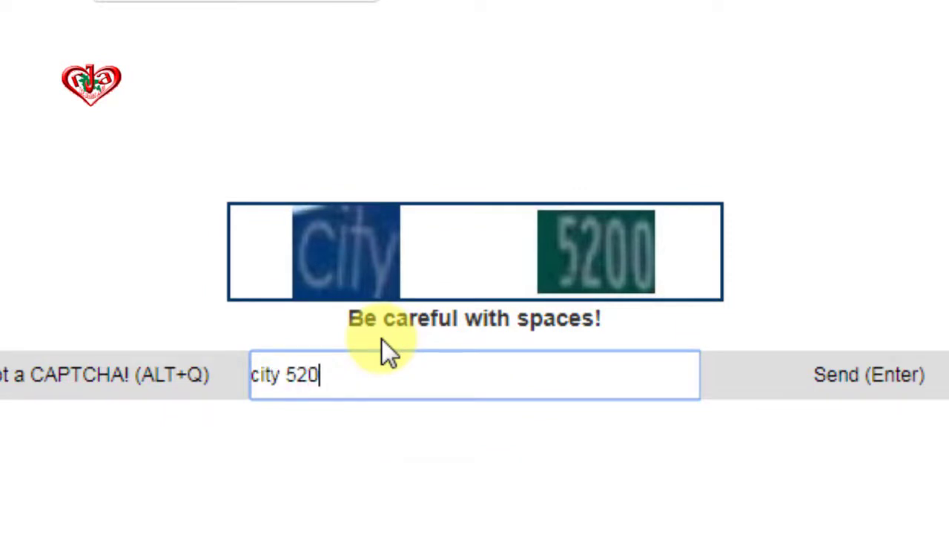
pyautogui.write('0')
pyautogui.press('Return')
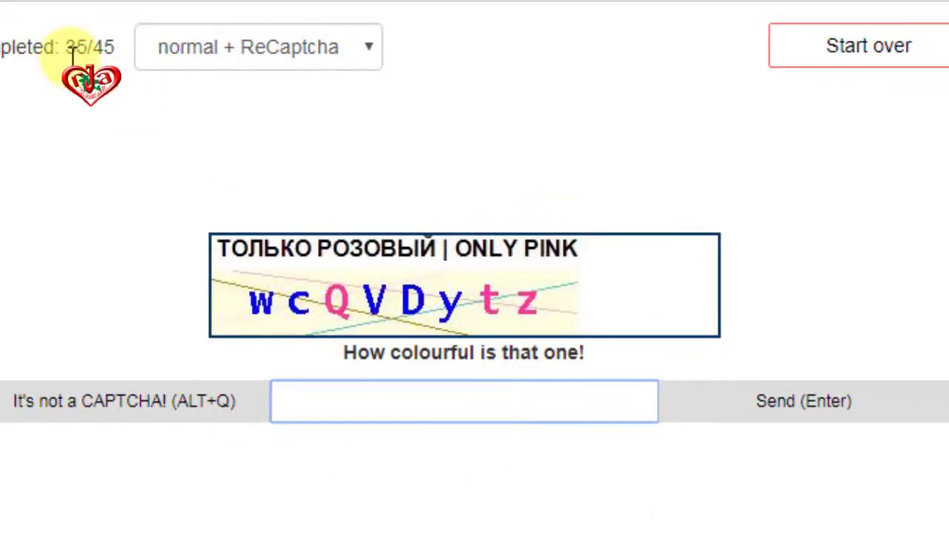
# Step: Highlight the count of 35 and submit 'wcvdy' for the pink-letters captcha
pyautogui.moveTo(66, 47); pyautogui.dragTo(85, 49)
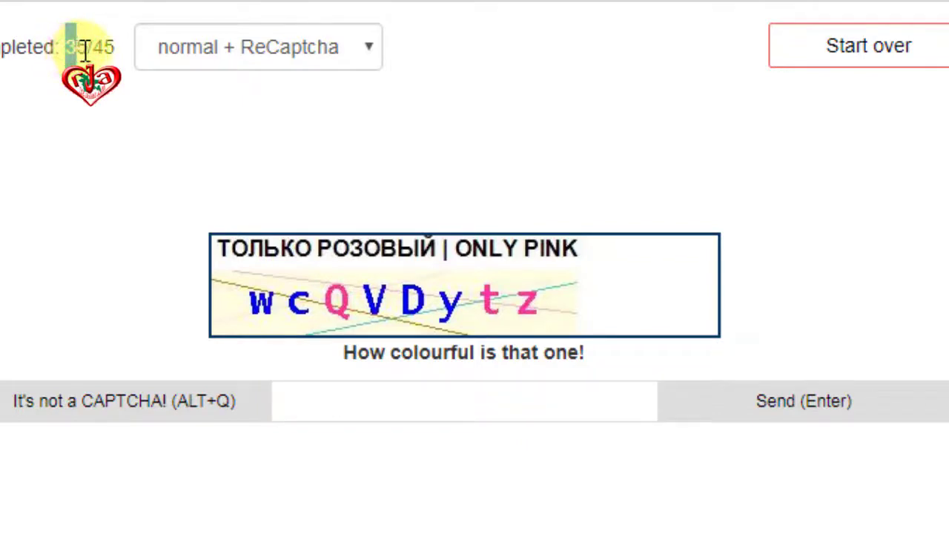
pyautogui.click(363, 394)
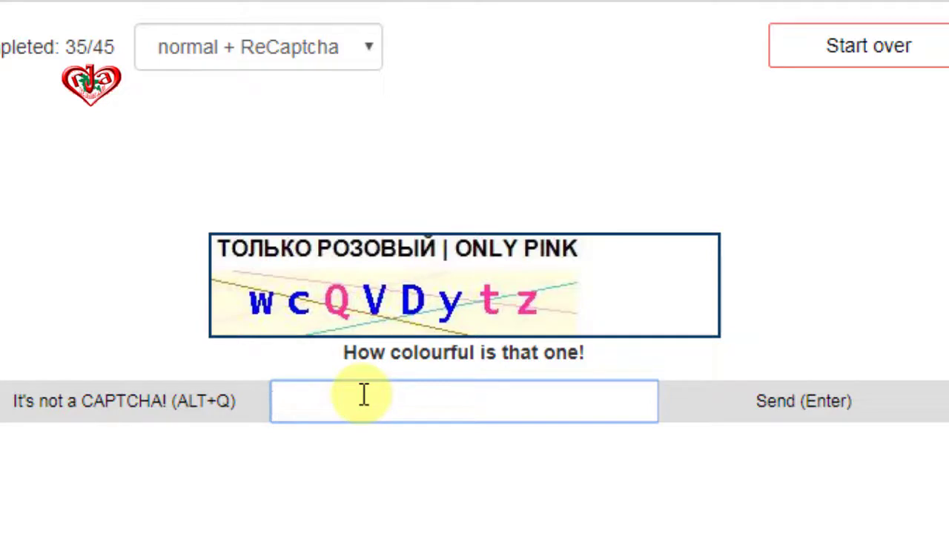
pyautogui.write('2')
pyautogui.press('BackSpace')
pyautogui.write('w')
pyautogui.write('cvdy')
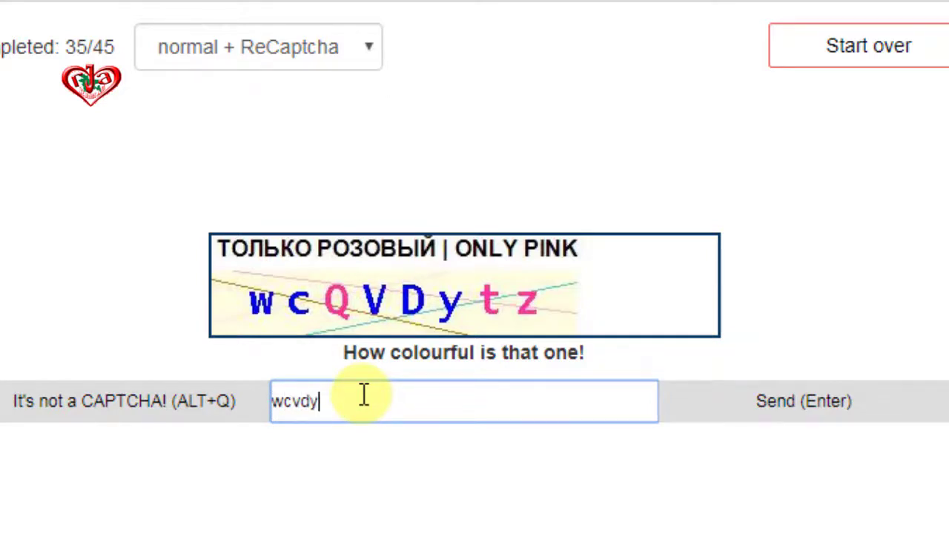
pyautogui.press('Return')
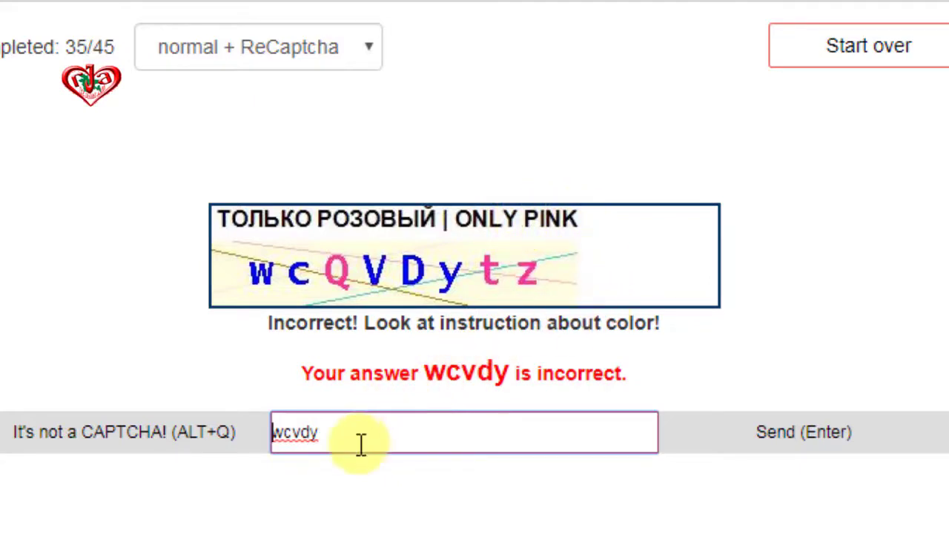
# Step: Replace the rejected answer with 'qtz' and resubmit it
pyautogui.moveTo(358, 430)
pyautogui.mouseDown()
pyautogui.moveTo(288, 431)
pyautogui.moveTo(265, 444)
pyautogui.mouseUp()
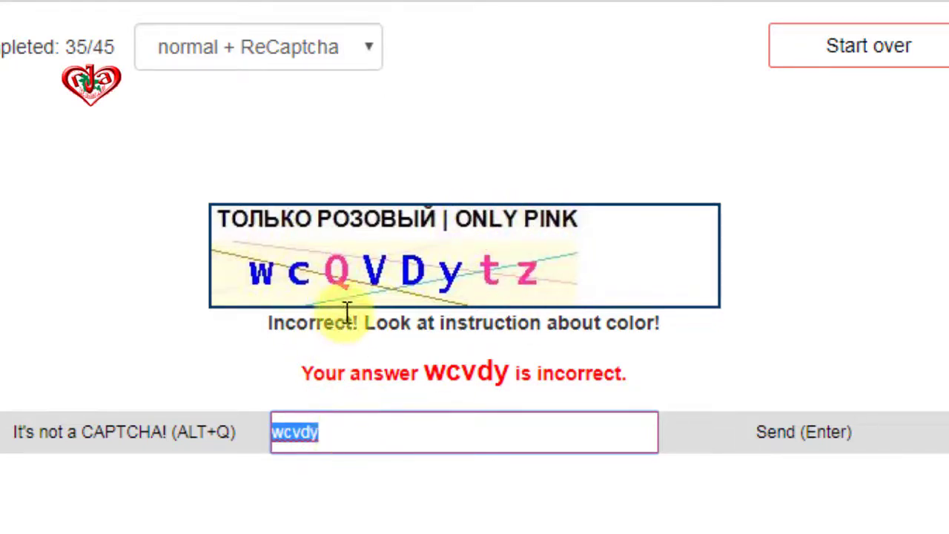
pyautogui.doubleClick(382, 419)
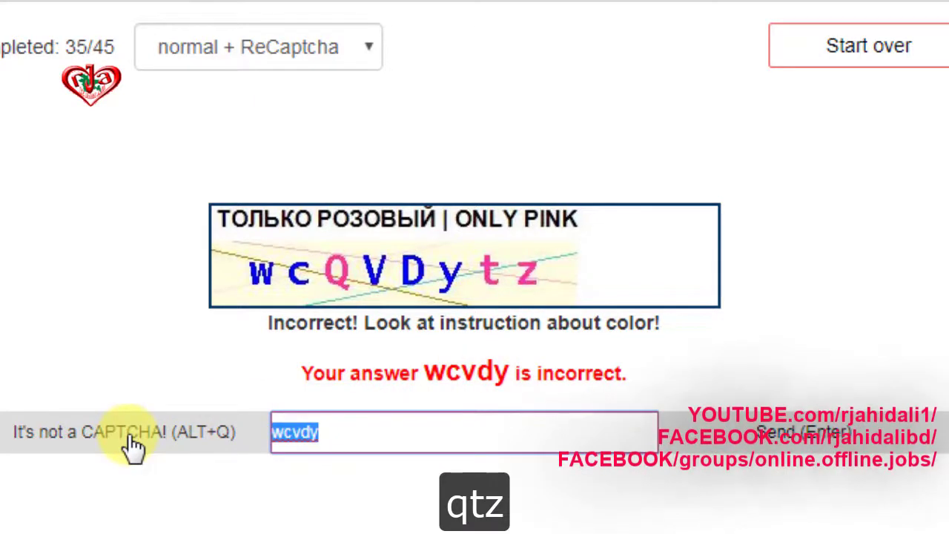
pyautogui.write('qtz')
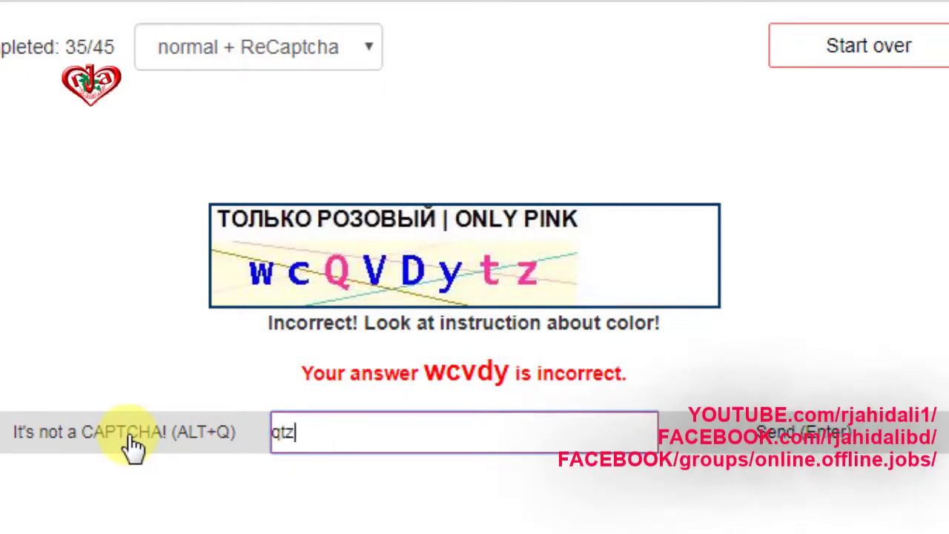
pyautogui.press('Return')
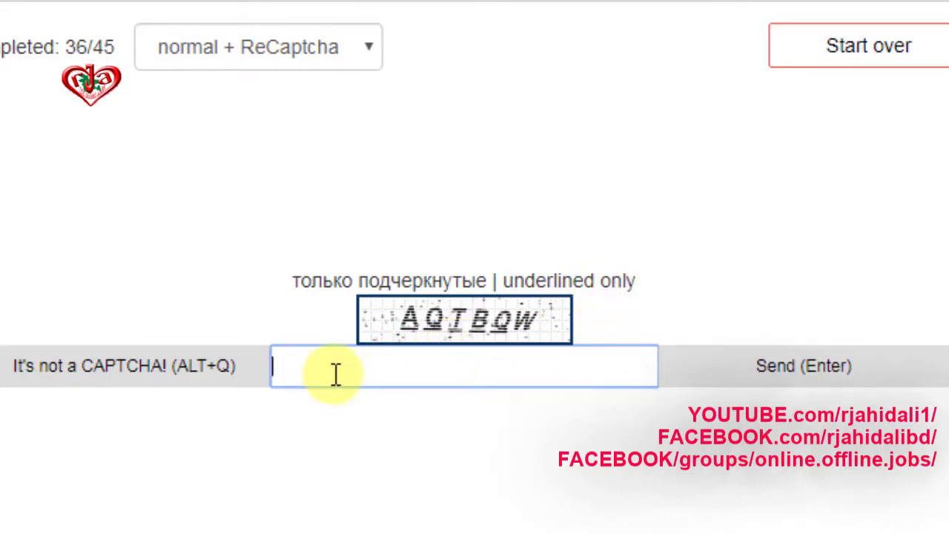
# Step: Answer the underlined-only captcha with 'aqtbq' and the under-circles captcha with 'disme'
pyautogui.write('a')
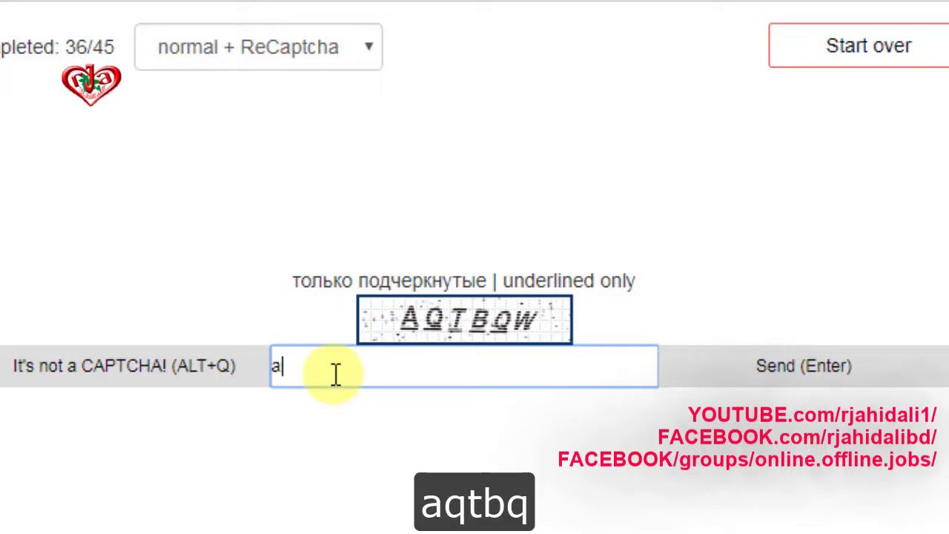
pyautogui.write('qtb')
pyautogui.write('q')
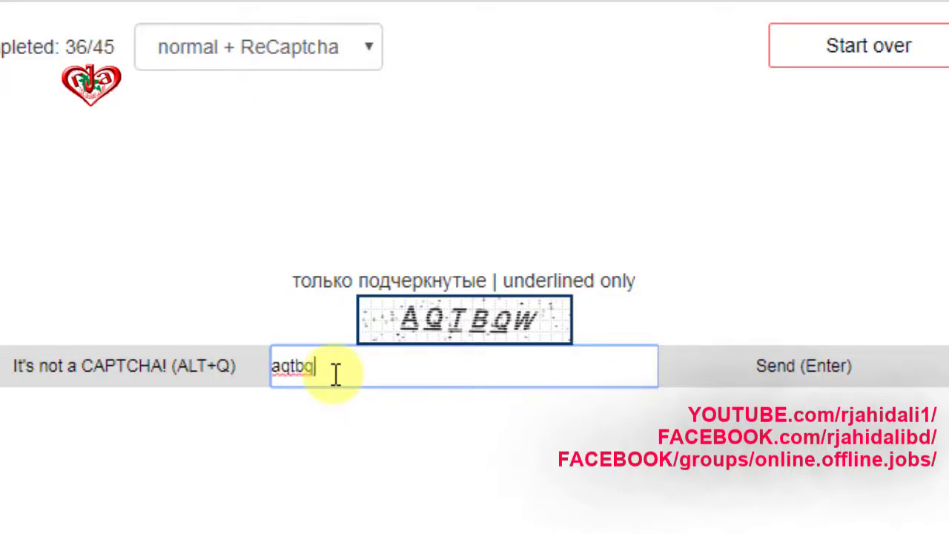
pyautogui.press('Return')
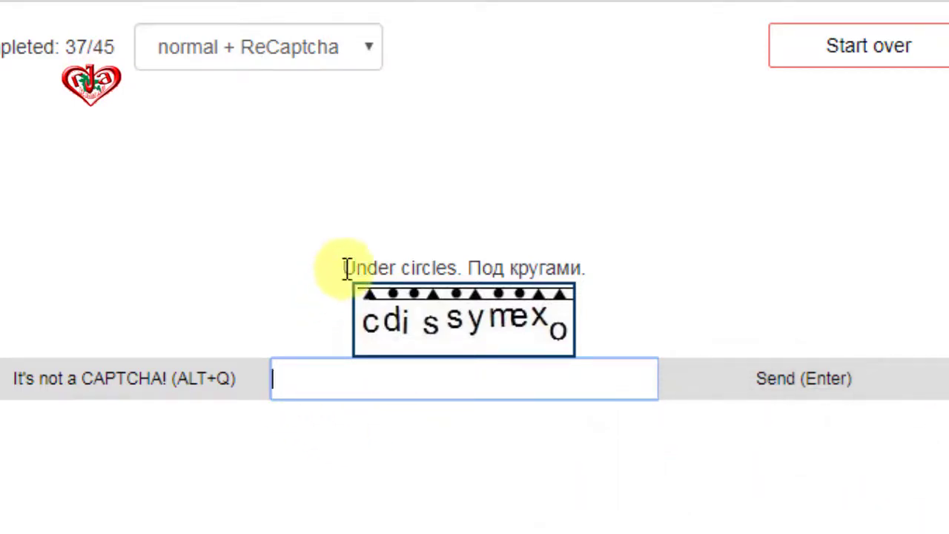
pyautogui.moveTo(343, 268); pyautogui.dragTo(458, 269)
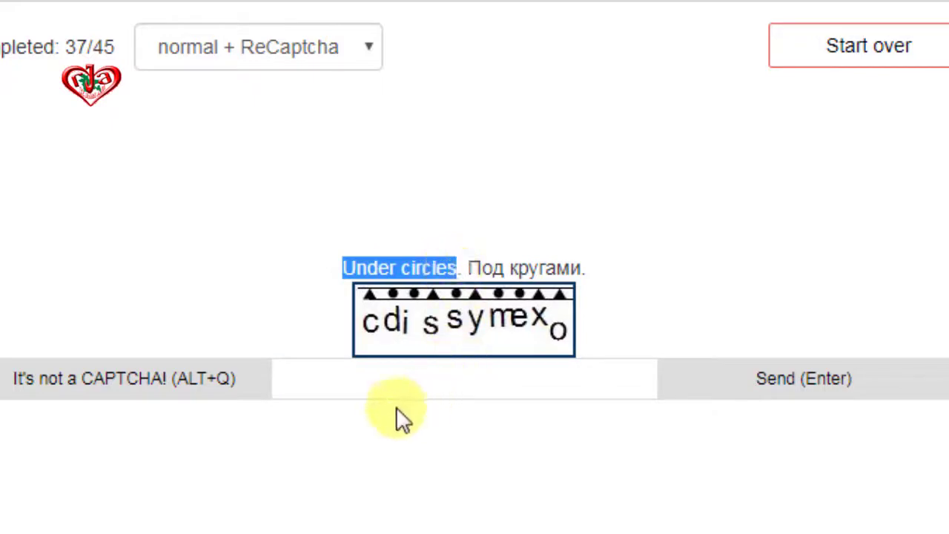
pyautogui.click(373, 382)
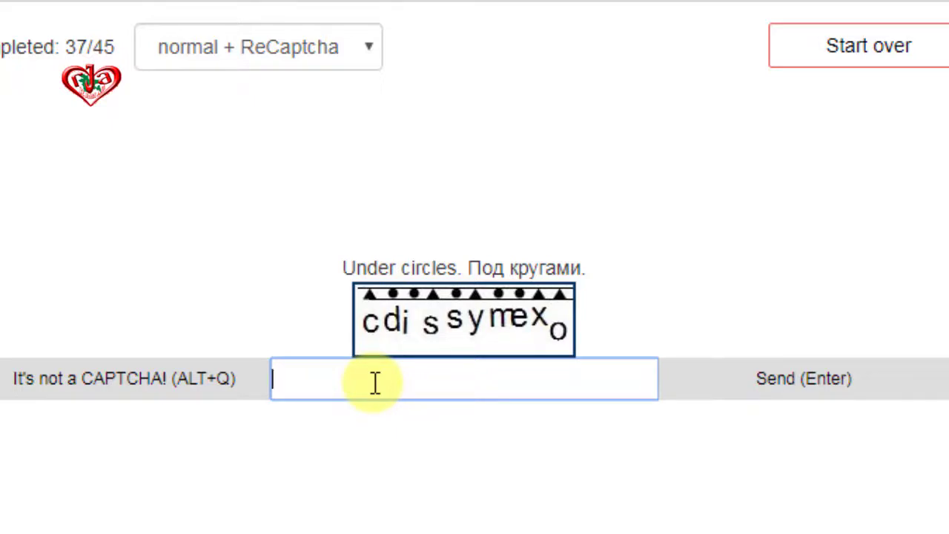
pyautogui.write('d')
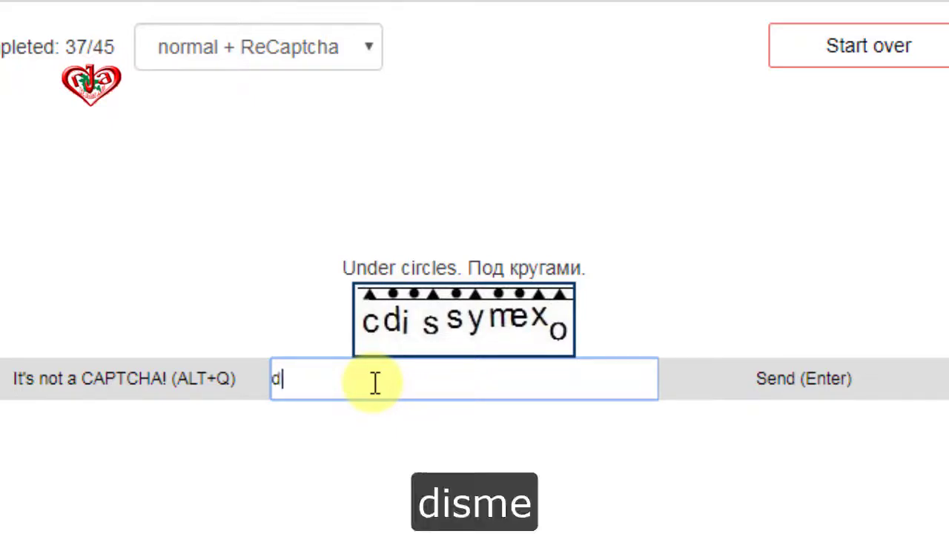
pyautogui.write('is')
pyautogui.write('me')
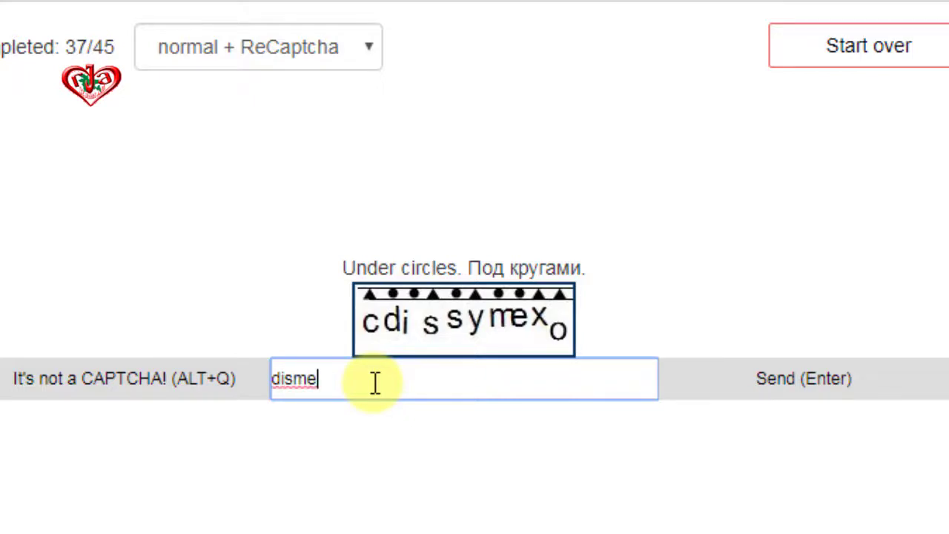
pyautogui.press('Return')
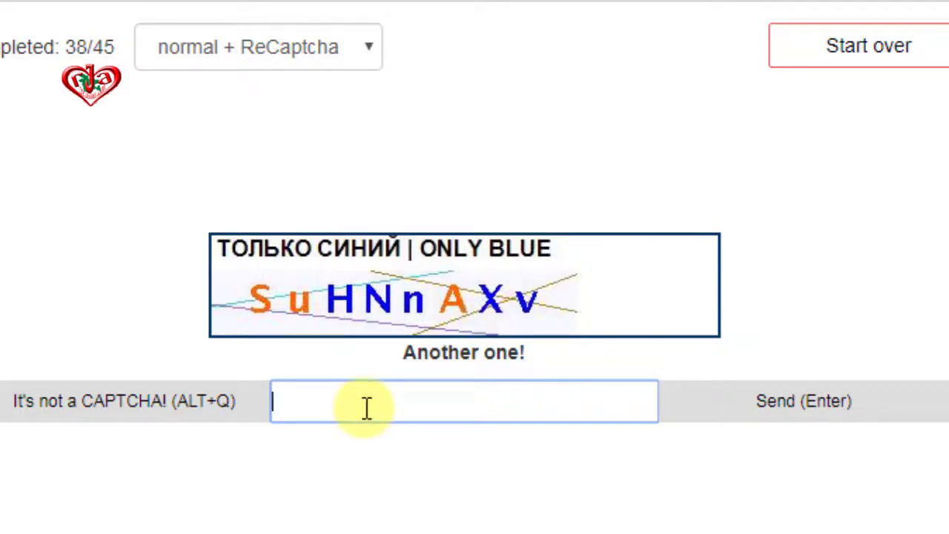
# Step: Answer the only-blue captcha with 'HNnXv', correcting the final letter to lowercase
pyautogui.write('H')
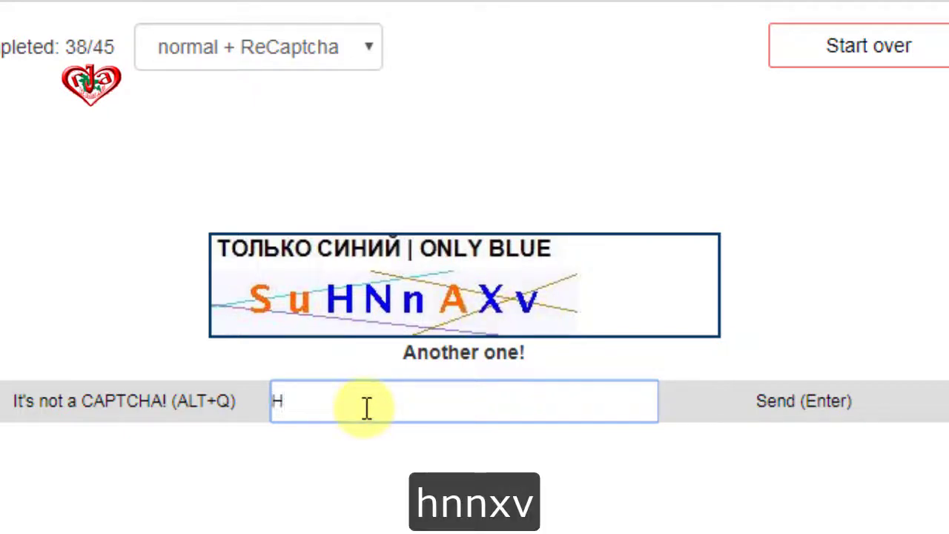
pyautogui.write('Nn')
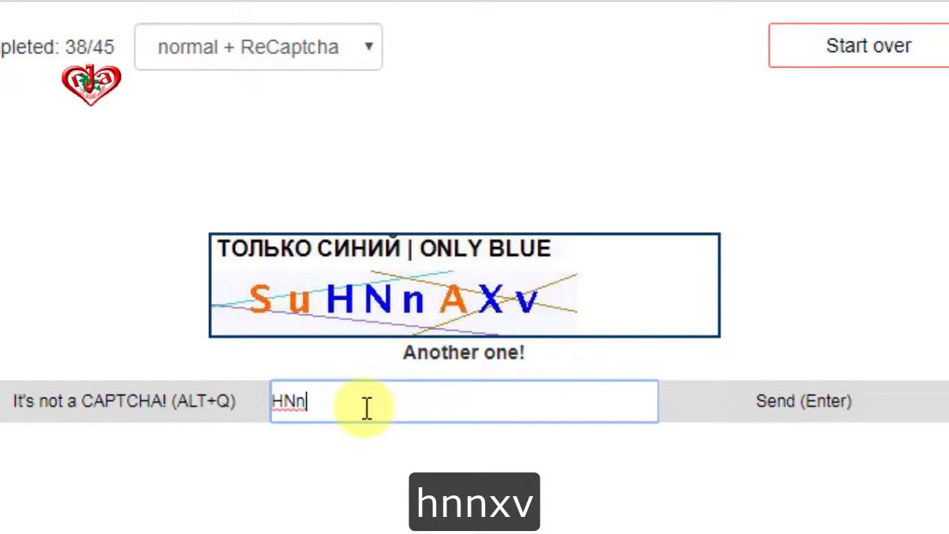
pyautogui.write('XV')
pyautogui.press('BackSpace')
pyautogui.write('v')
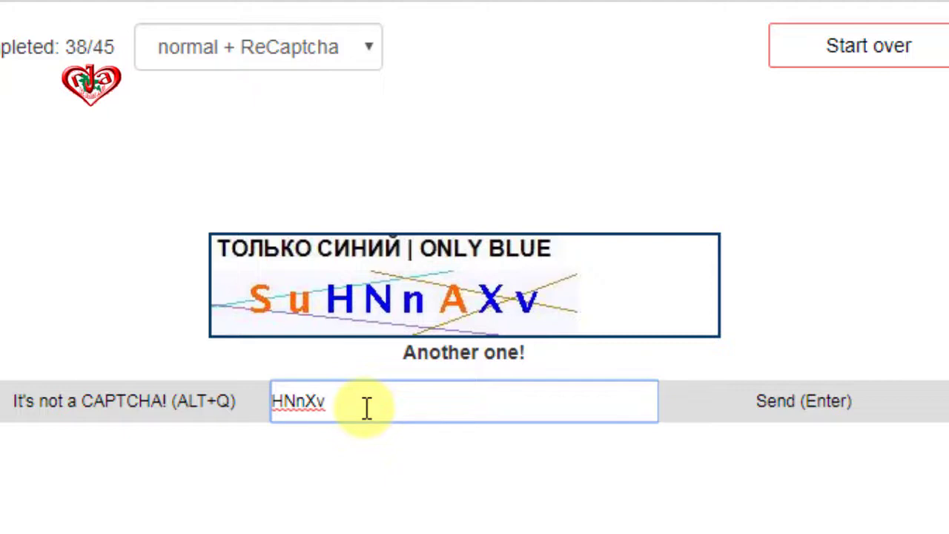
pyautogui.press('Return')
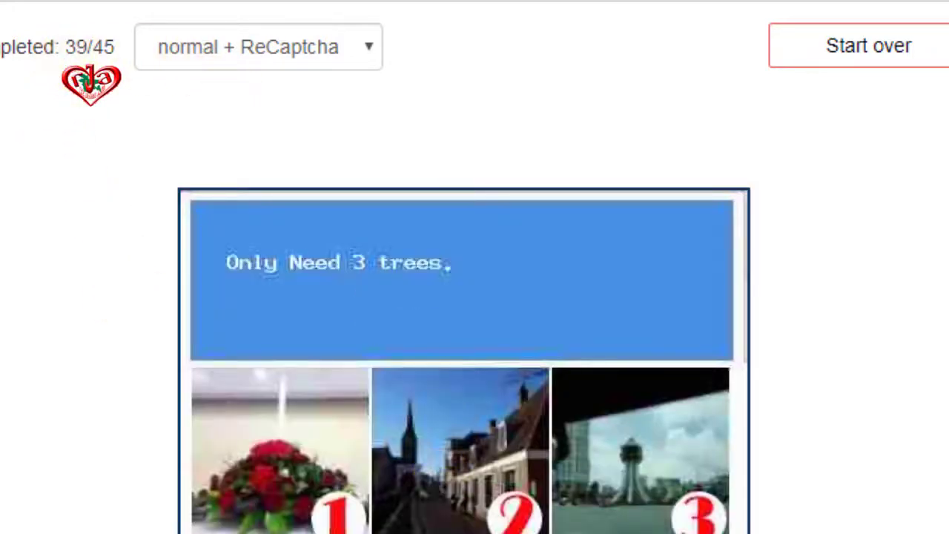
# Step: Answer the trees grid with squares 689 and send it
pyautogui.scroll(-3, 424, 366)
pyautogui.scroll(-1, 487, 318)
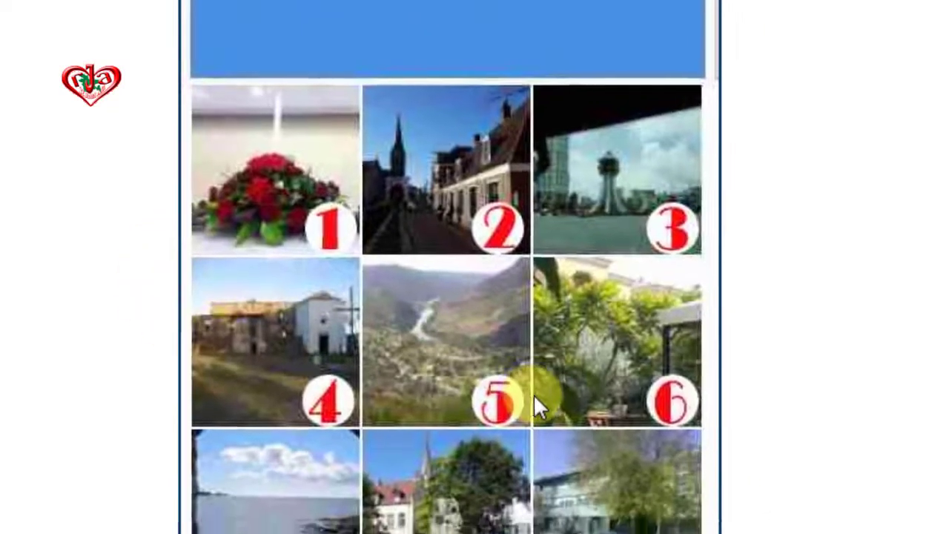
pyautogui.scroll(-2, 409, 282)
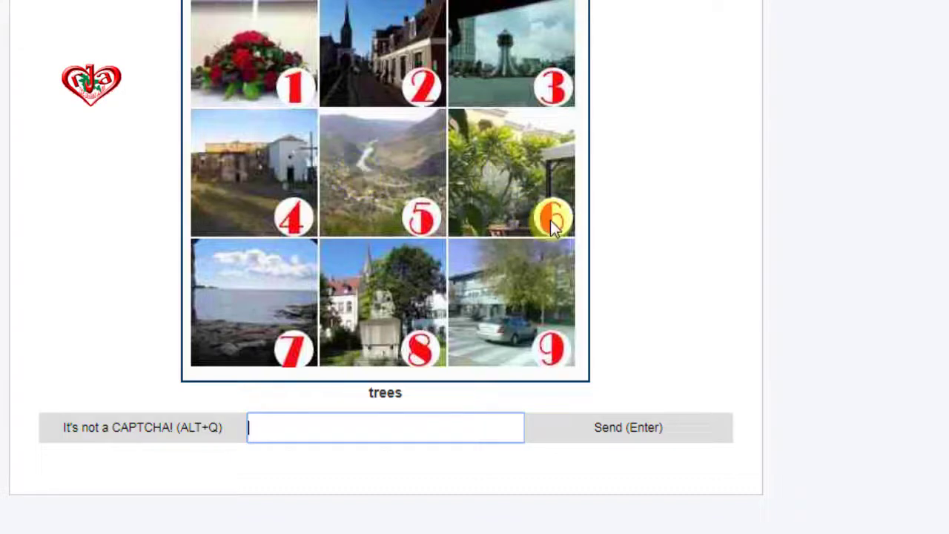
pyautogui.click(325, 428)
pyautogui.write('689')
pyautogui.write('6')
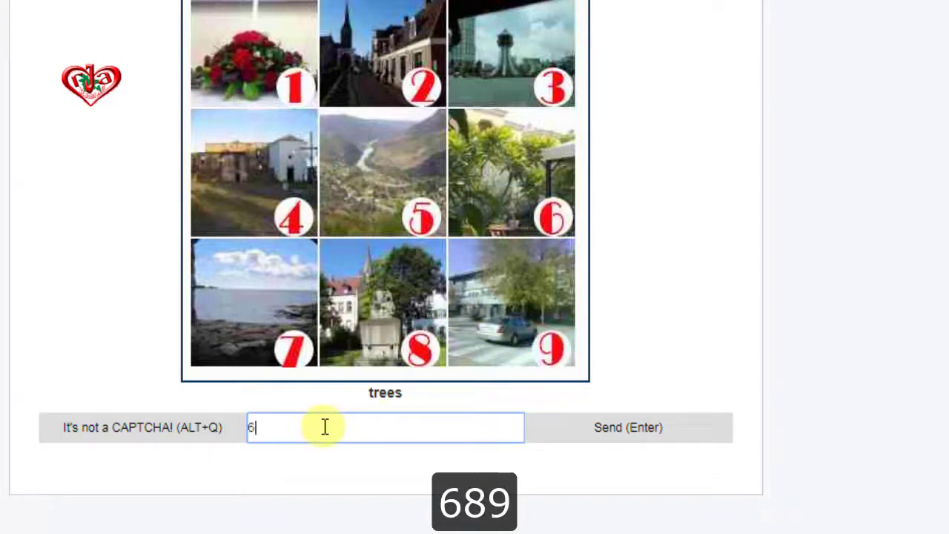
pyautogui.write('9')
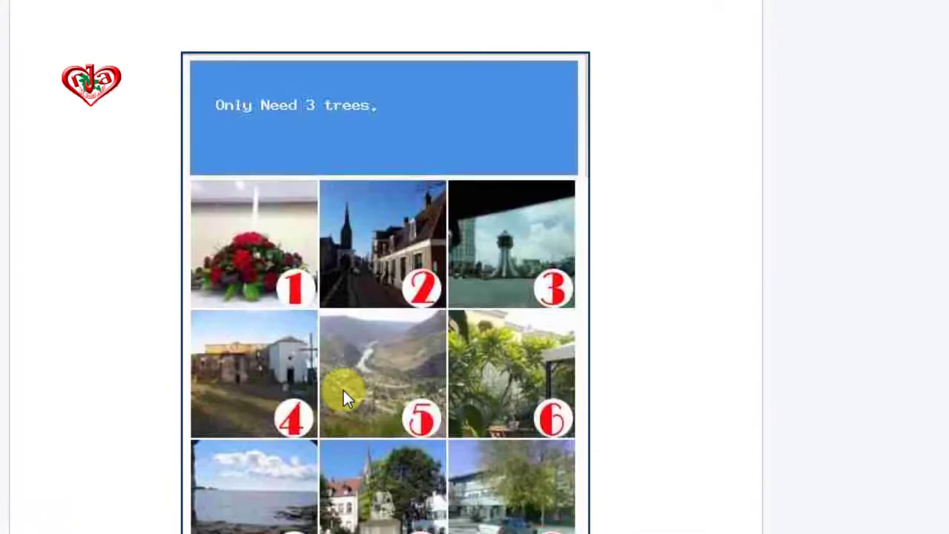
pyautogui.scroll(3, 343, 390)
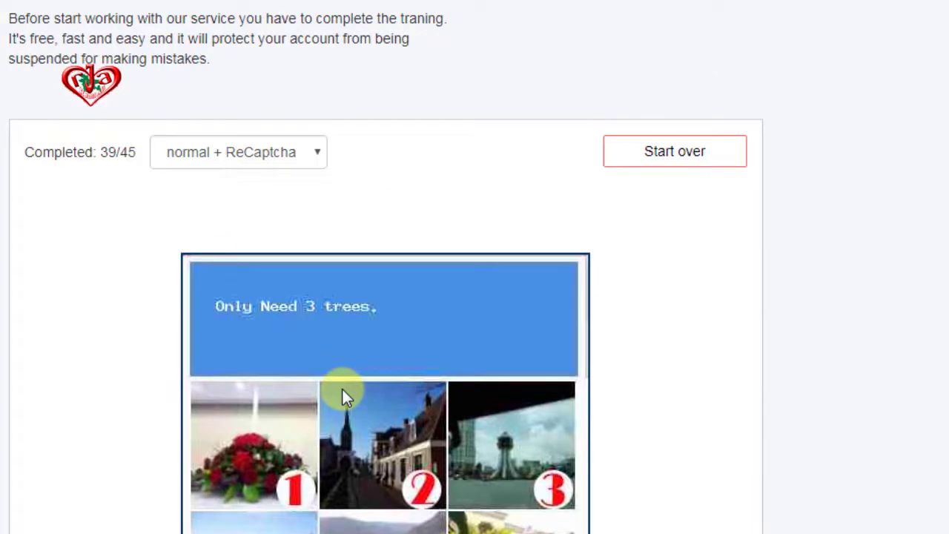
pyautogui.click(342, 387)
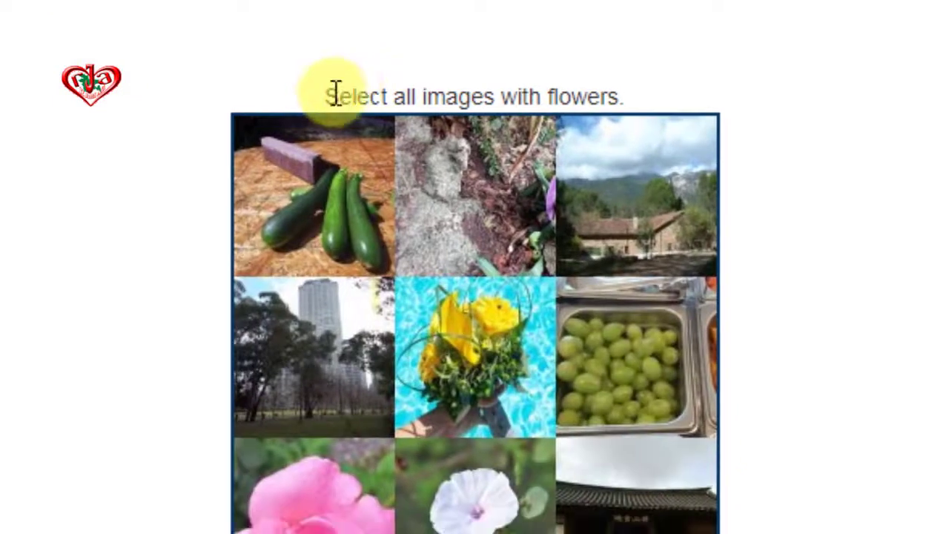
# Step: Check the flower instruction and tiles, then enter 578 in the answer field and submit
pyautogui.click(328, 95)
pyautogui.moveTo(357, 99); pyautogui.dragTo(617, 98)
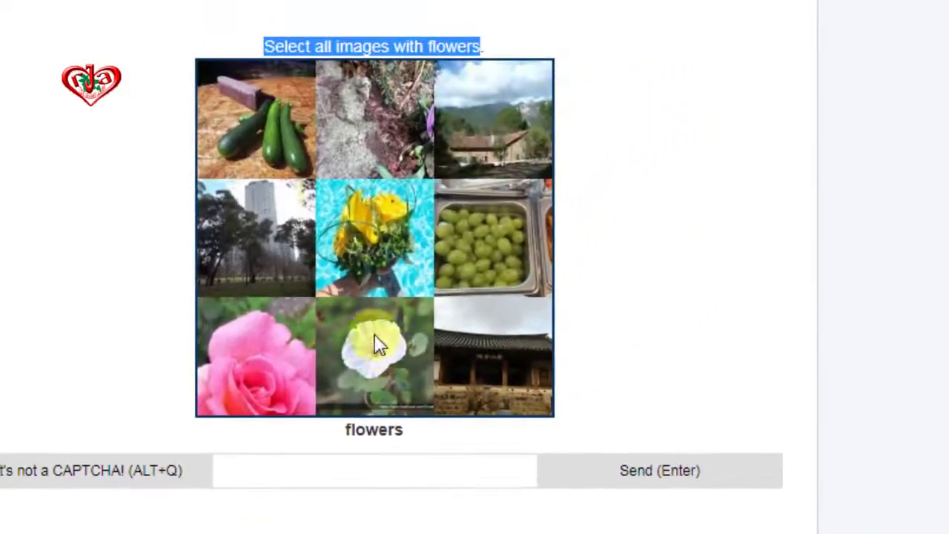
pyautogui.click(376, 227)
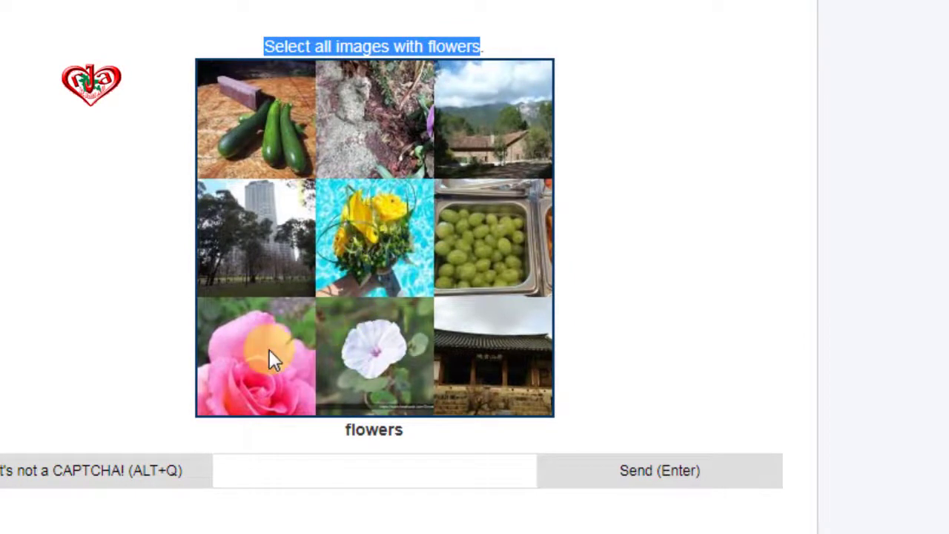
pyautogui.click(377, 345)
pyautogui.click(339, 482)
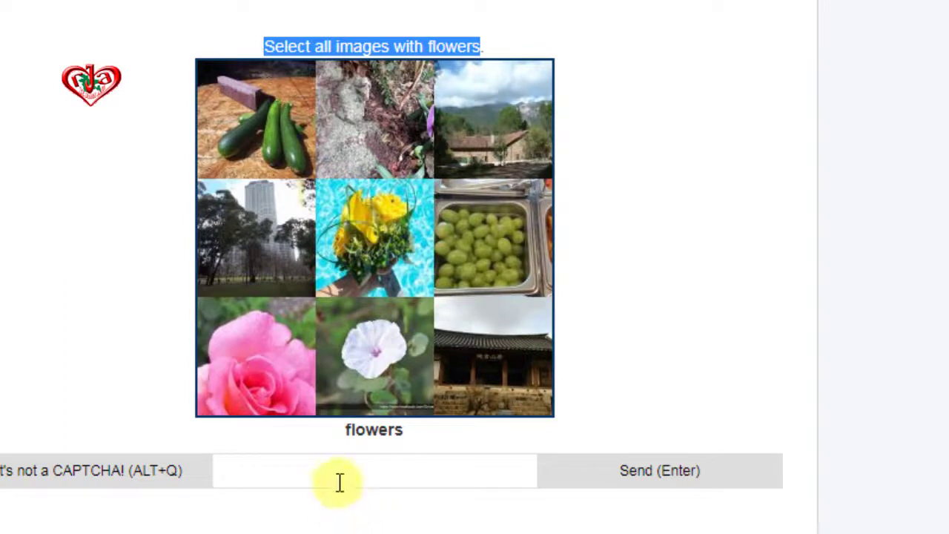
pyautogui.click(335, 468)
pyautogui.write('57')
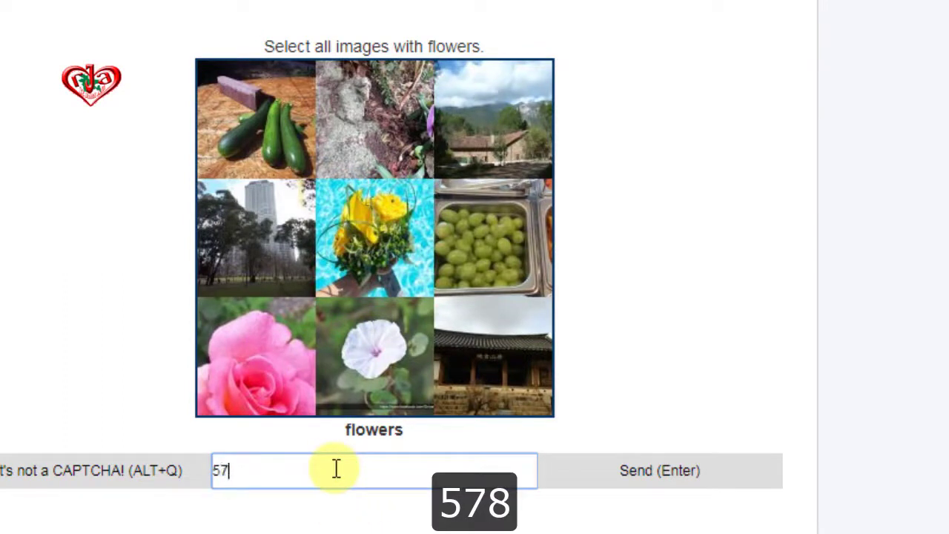
pyautogui.write('8')
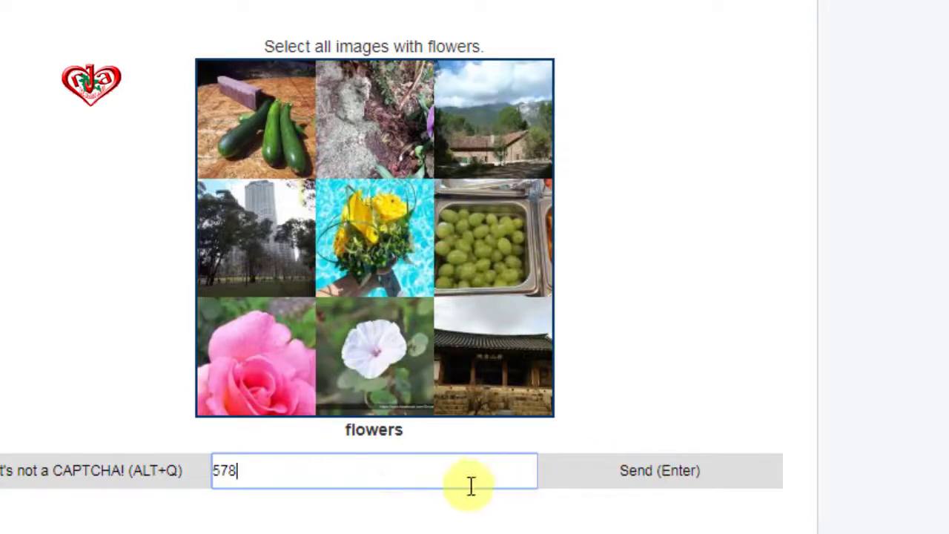
pyautogui.scroll(3, 409, 354)
pyautogui.scroll(-2, 409, 354)
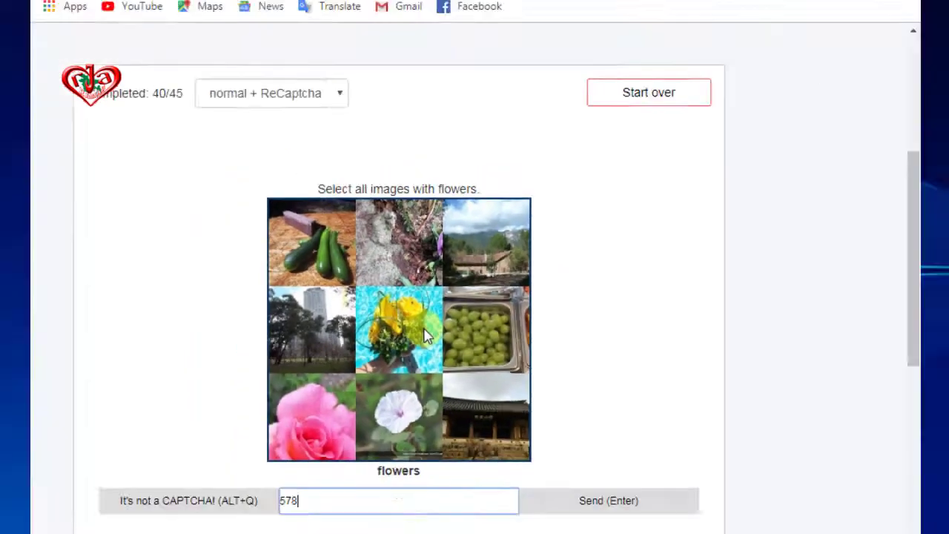
pyautogui.press('Return')
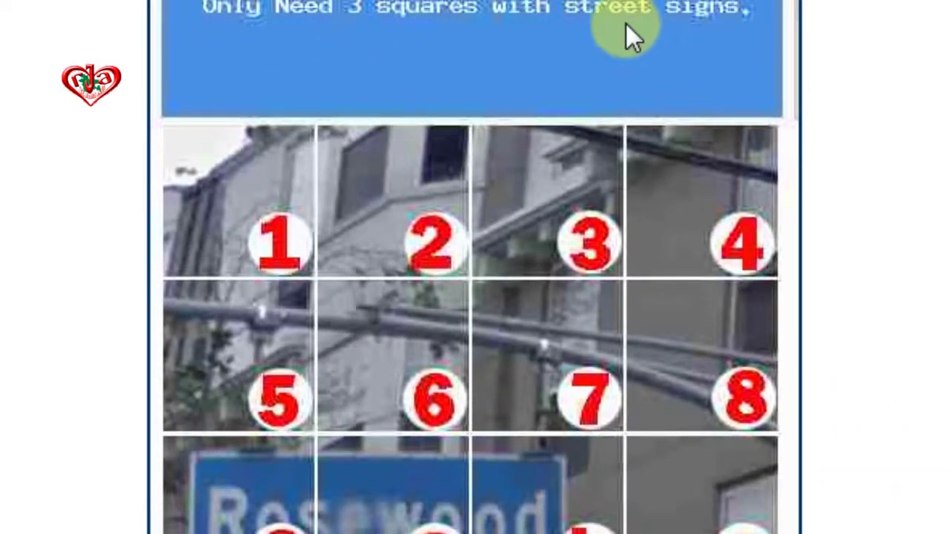
# Step: Answer the street-signs captcha with '9ab'
pyautogui.scroll(-2, 519, 148)
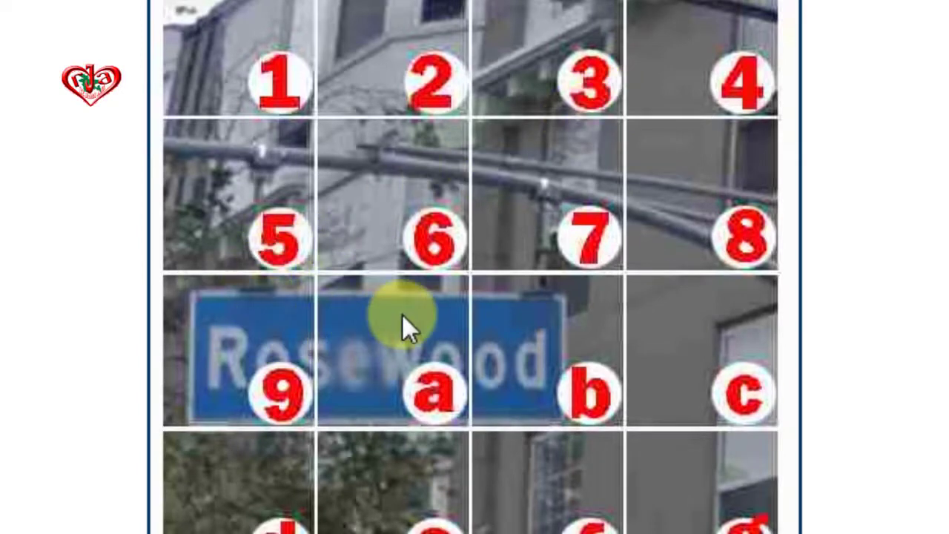
pyautogui.scroll(-2, 402, 314)
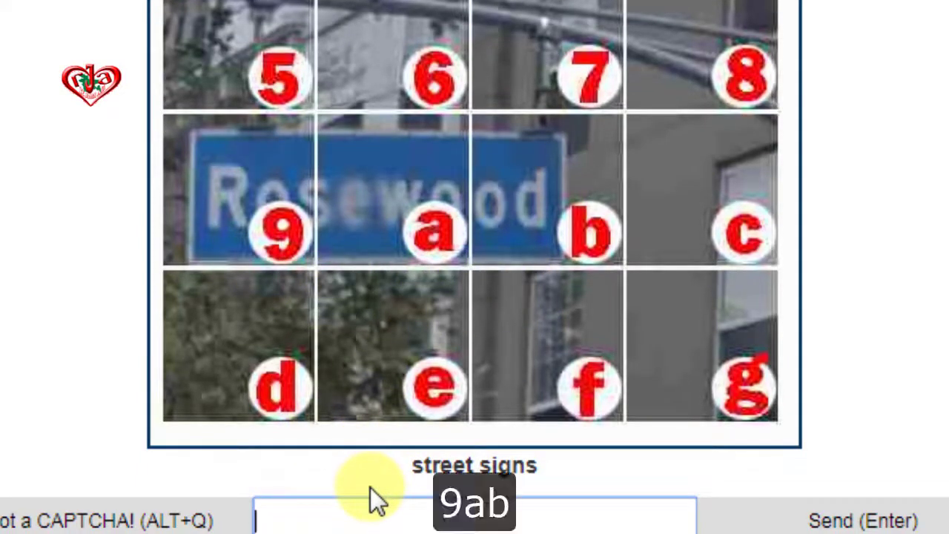
pyautogui.write('9ab')
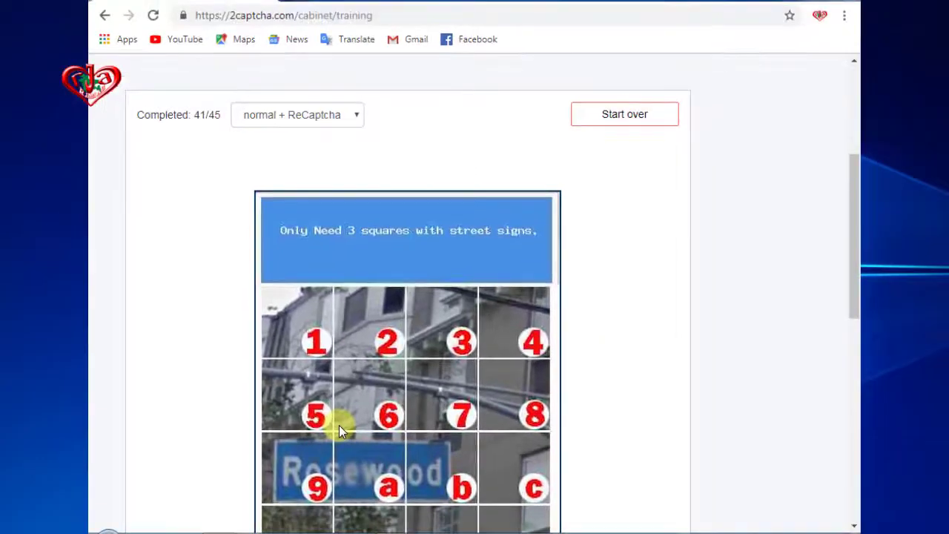
pyautogui.press('Return')
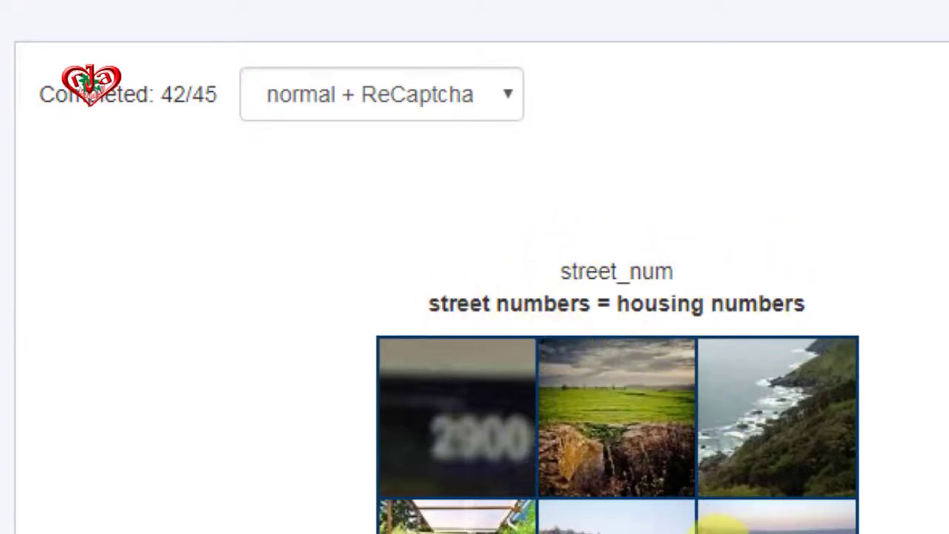
# Step: Select house-number tiles 1, 7 and 8 and send the selection
pyautogui.click(482, 436)
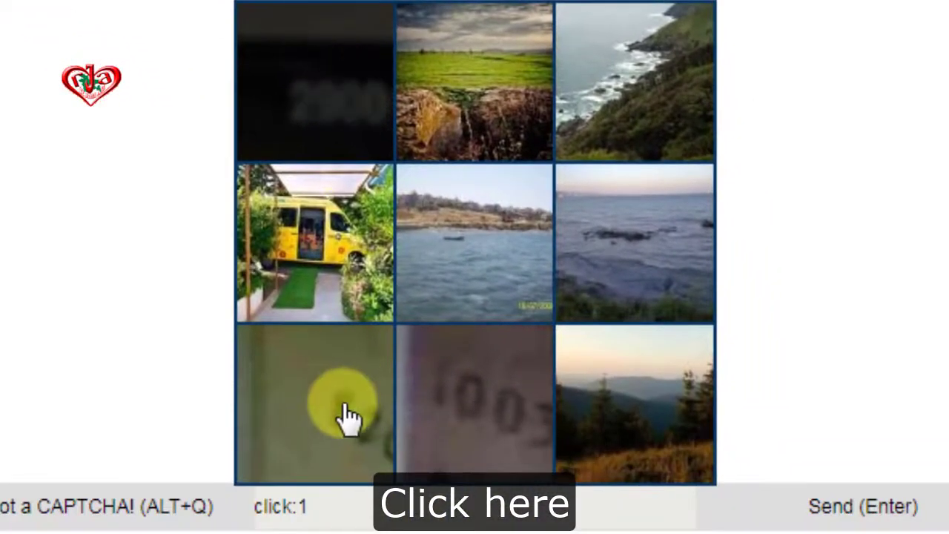
pyautogui.click(340, 400)
pyautogui.click(474, 401)
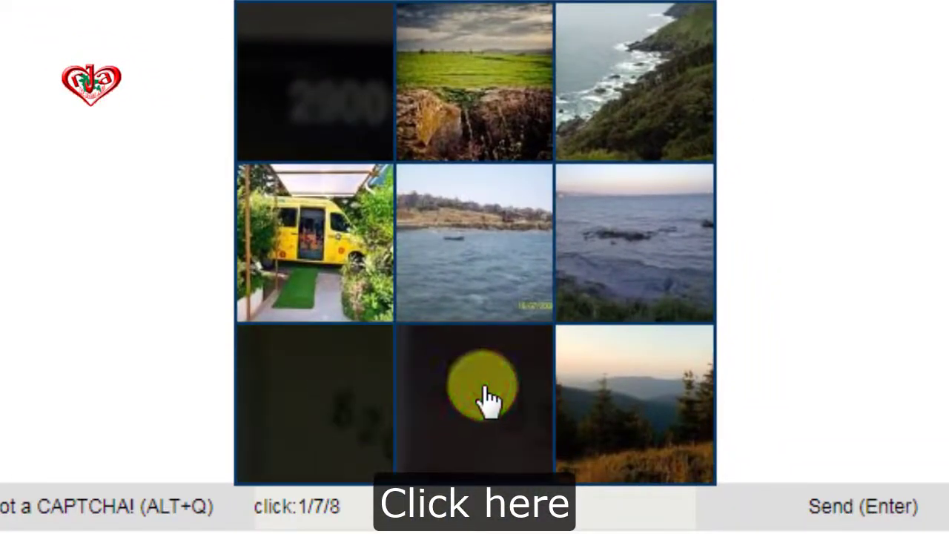
pyautogui.scroll(-2, 652, 260)
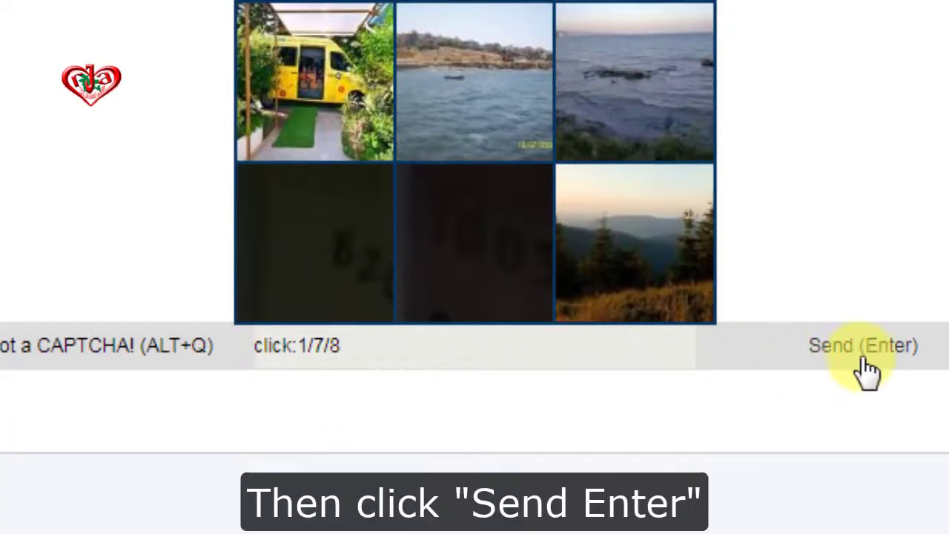
pyautogui.click(891, 356)
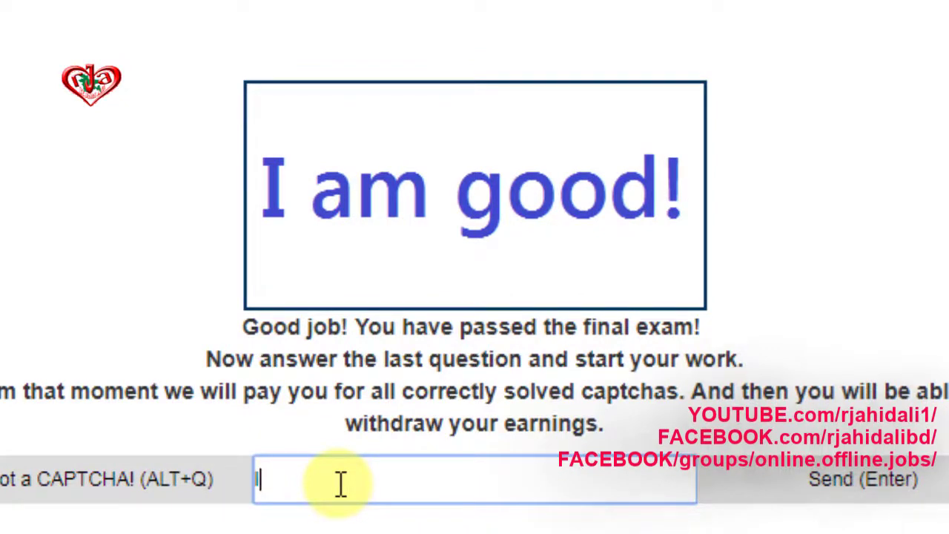
# Step: Enter the 'I am good!' answer, confirm 45/45 completion, and start the worker session
pyautogui.write('ama')
pyautogui.press('BackSpace')
pyautogui.press('BackSpace')
pyautogui.press('BackSpace')
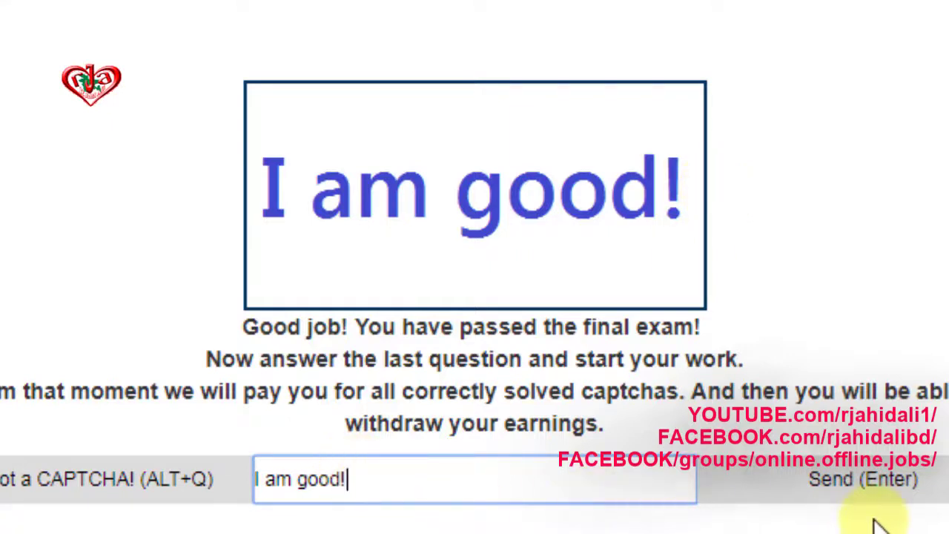
pyautogui.click(434, 474)
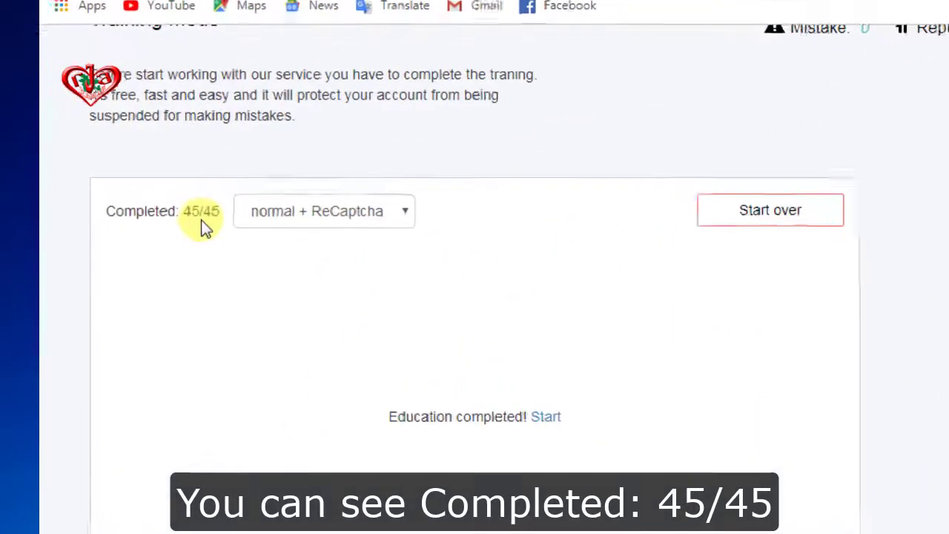
pyautogui.doubleClick(165, 258)
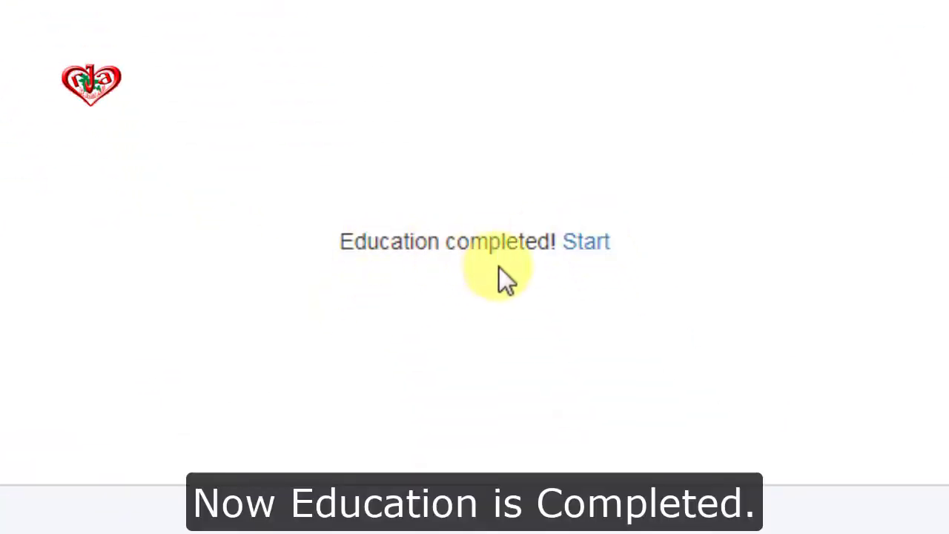
pyautogui.click(578, 252)
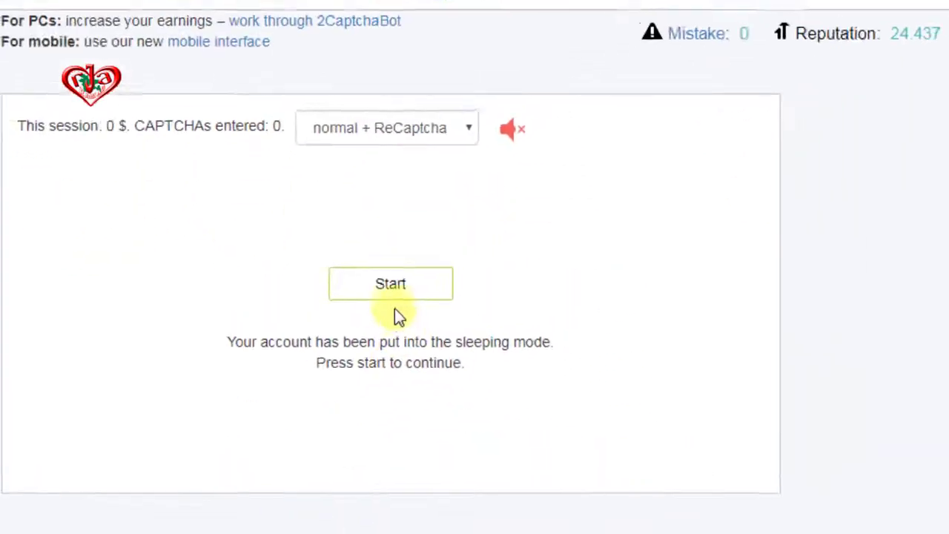
# Step: Start the paid work session and submit the answer to the first text captcha
pyautogui.click(388, 301)
pyautogui.scroll(2, 396, 387)
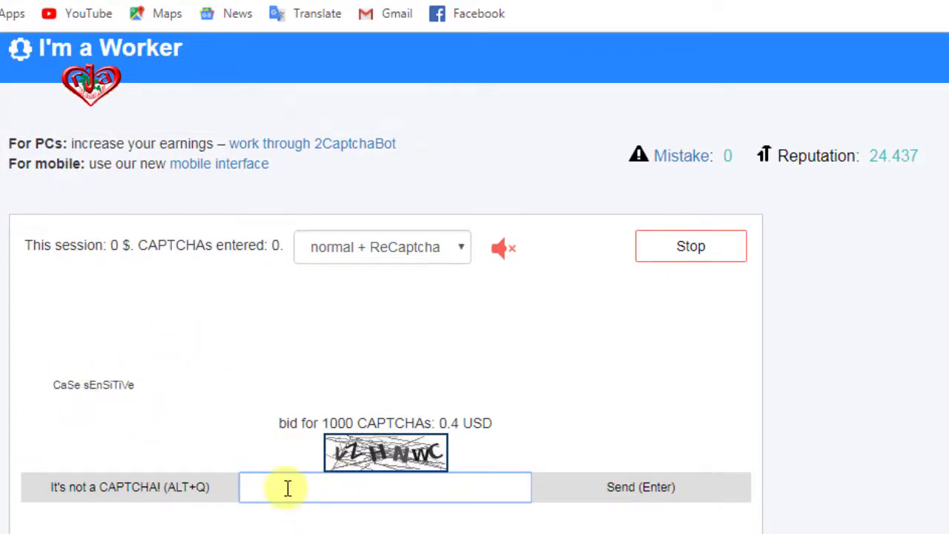
pyautogui.scroll(-2, 445, 497)
pyautogui.write('vzhnwc')
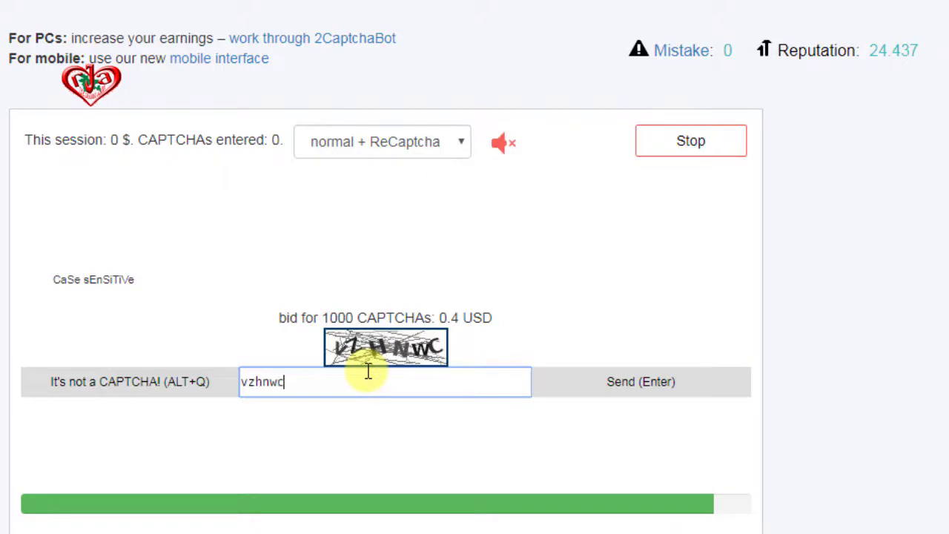
pyautogui.press('Return')
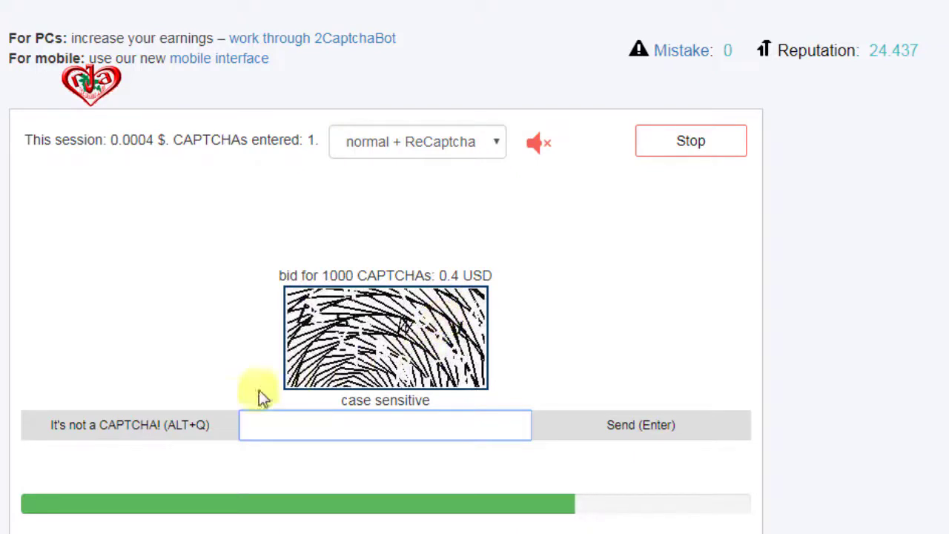
# Step: Mark the scribbled captcha as not a captcha, then rotate the animal image upright and send it
pyautogui.click(132, 432)
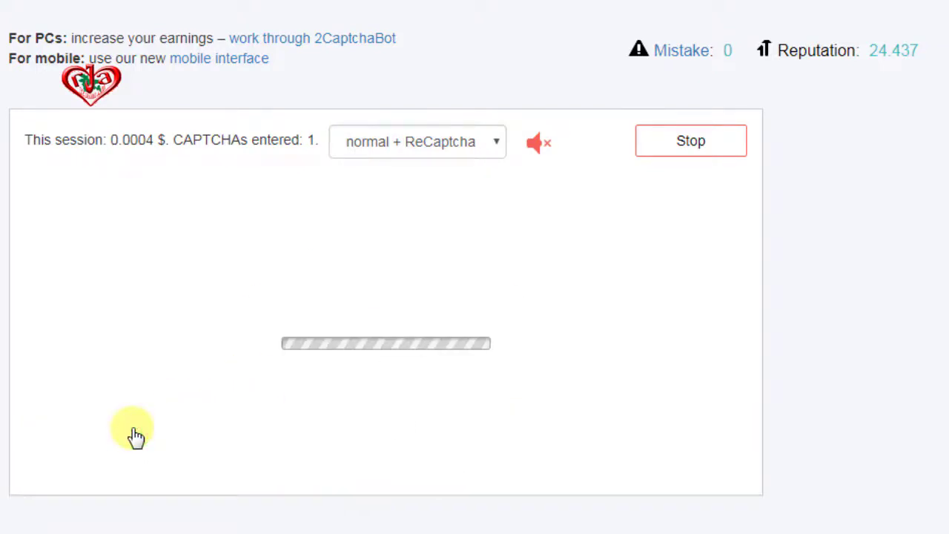
pyautogui.scroll(-3, 400, 358)
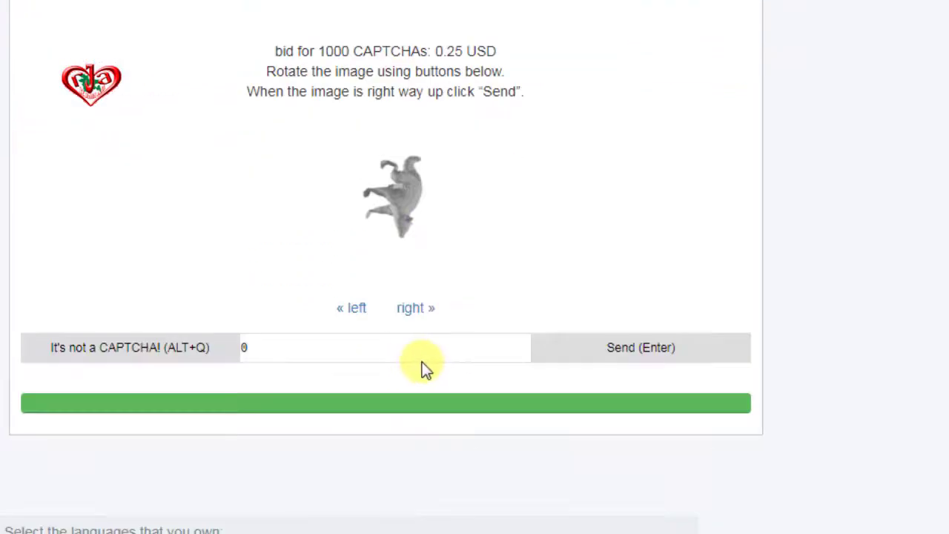
pyautogui.scroll(2, 420, 364)
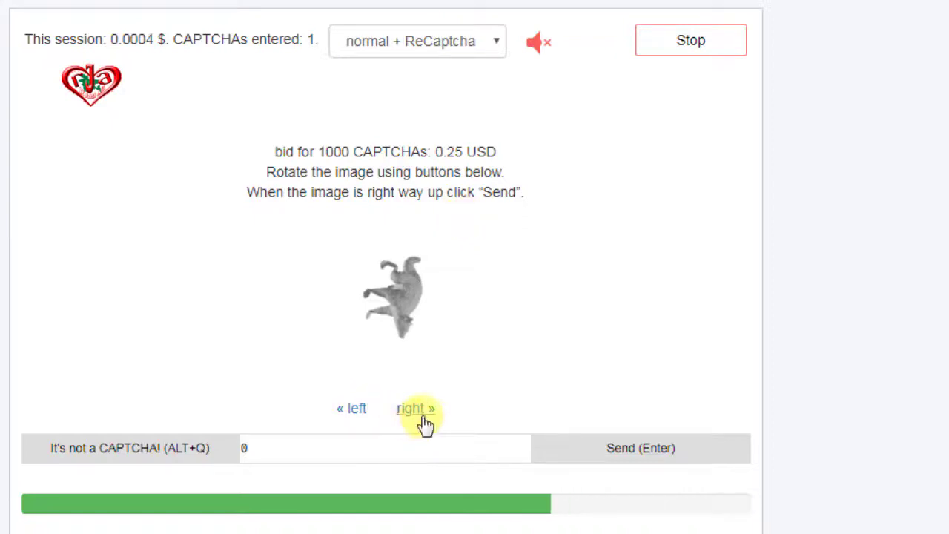
pyautogui.click(352, 415)
pyautogui.click(352, 412)
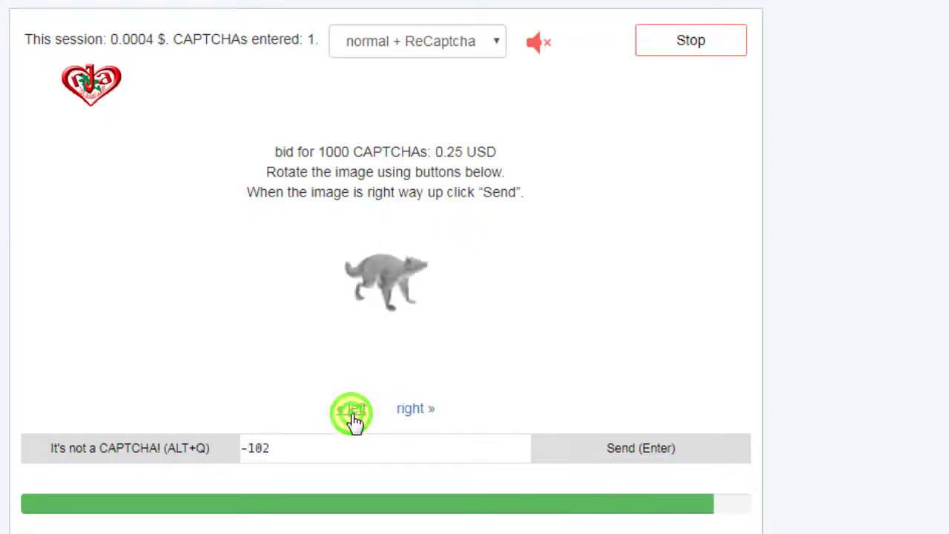
pyautogui.click(353, 416)
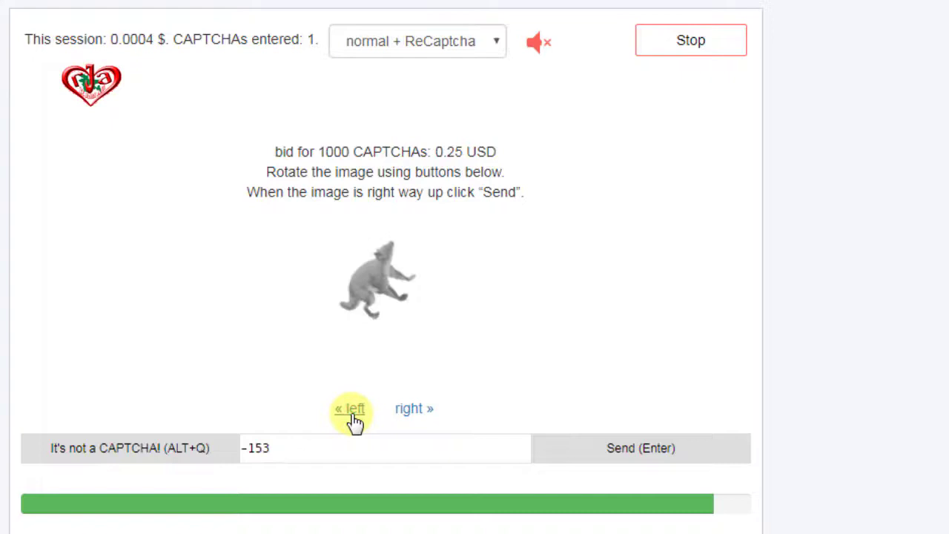
pyautogui.click(416, 410)
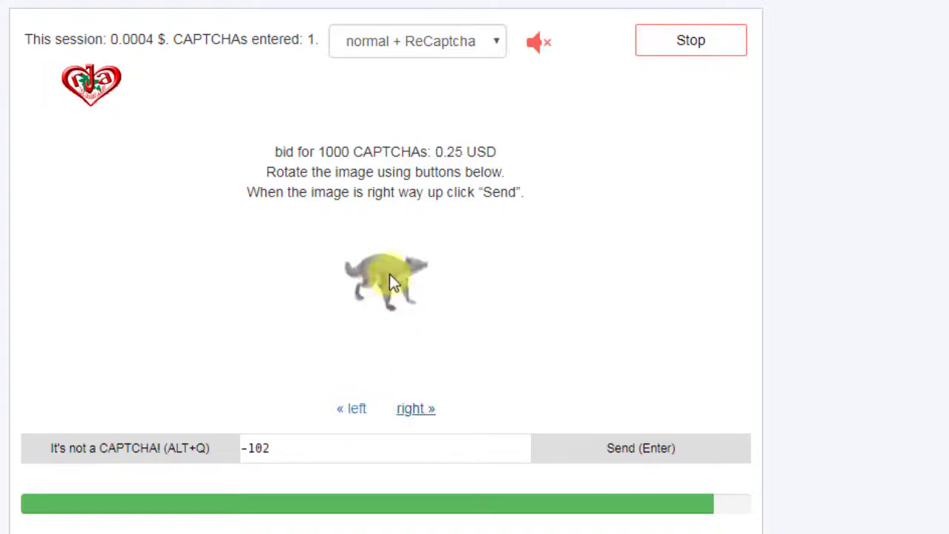
pyautogui.click(647, 450)
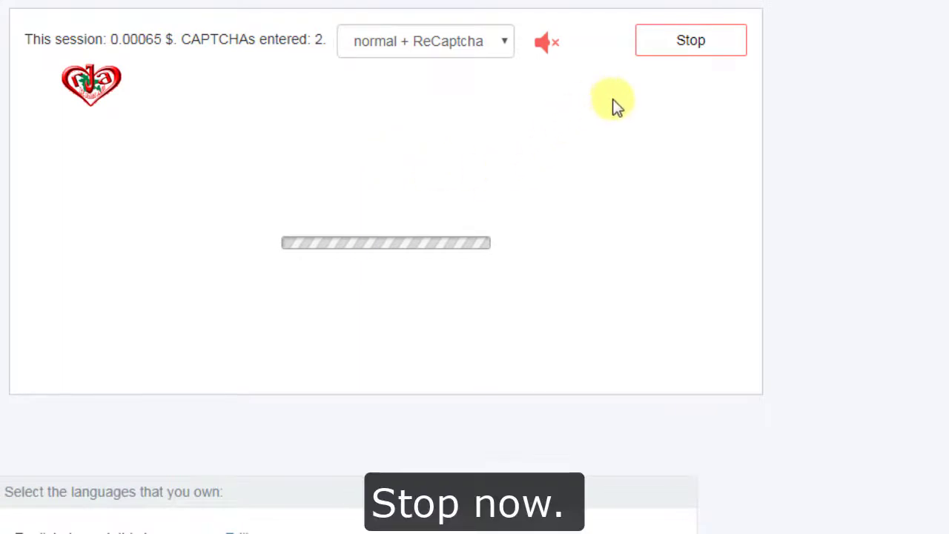
# Step: End the paid session with Stop, keeping the earnings at 0.00065 $
pyautogui.click(691, 44)
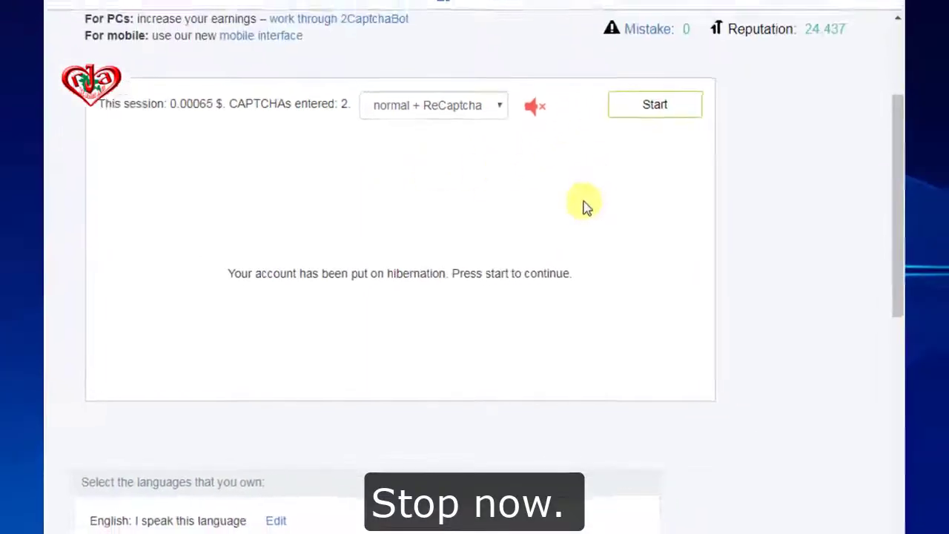